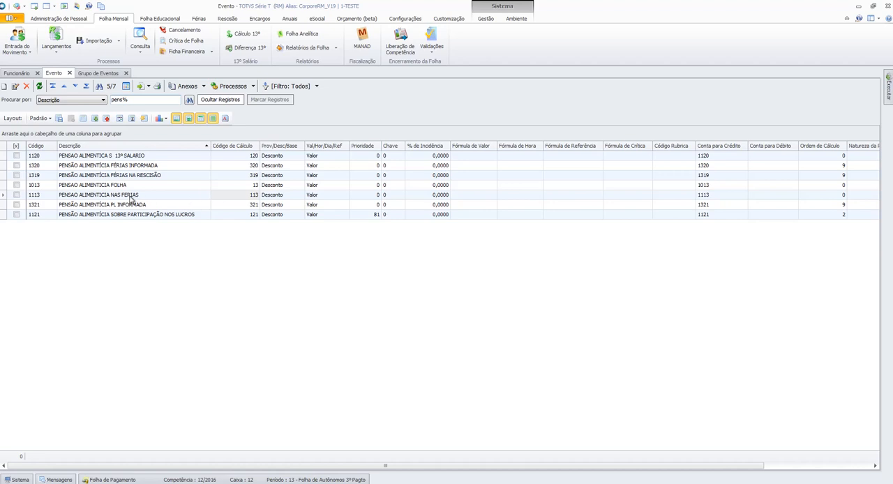
- Examine the calculation codes of the alimony events for 13º salário, férias na rescisão, folha and férias
left_click(235, 158)
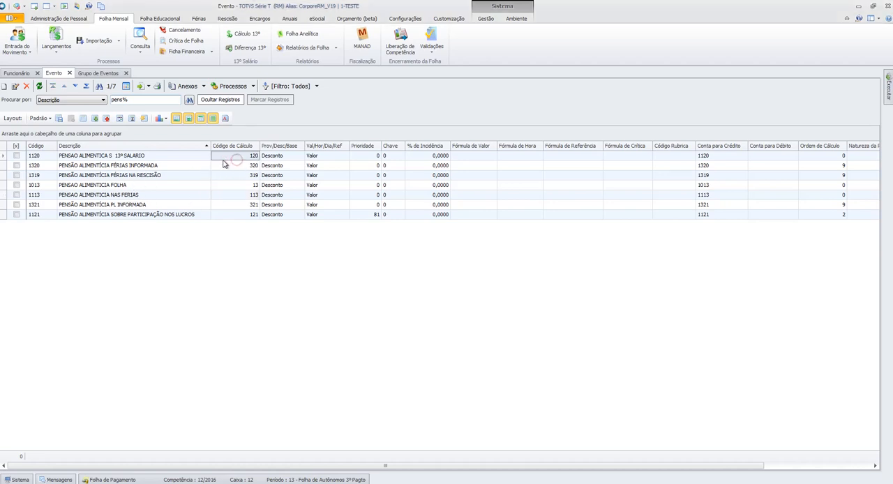
left_click(167, 159)
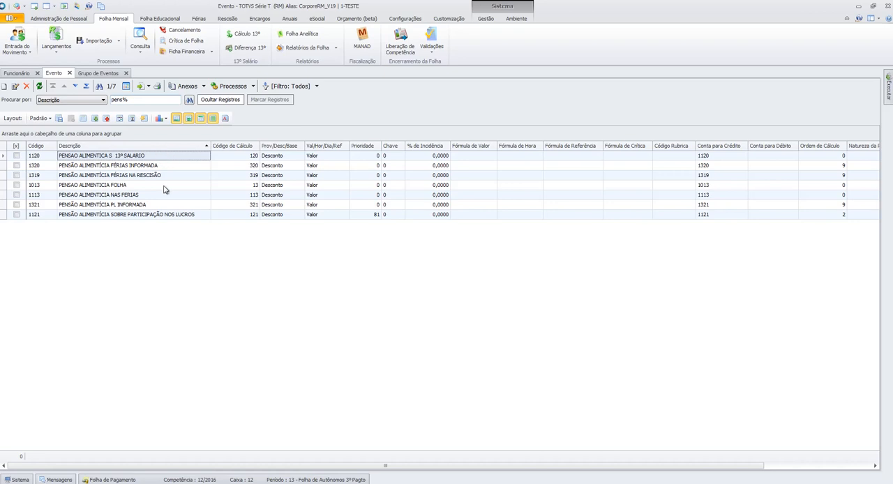
left_click(225, 177)
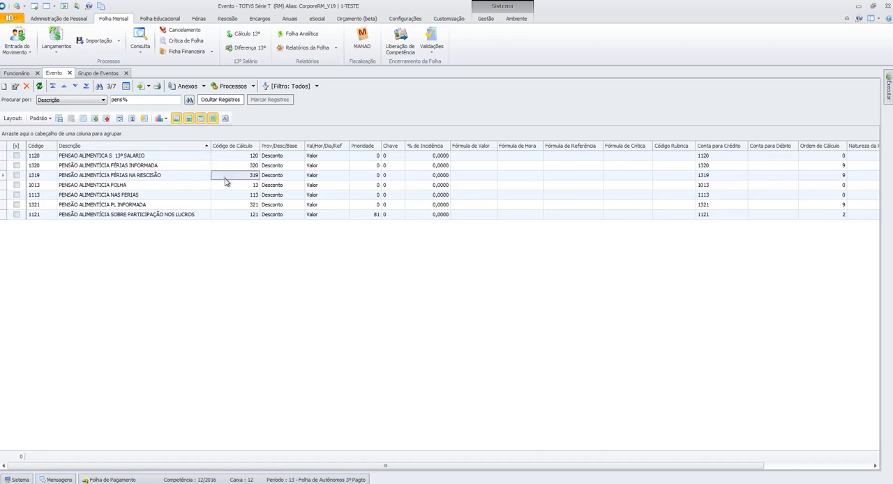
left_click(119, 178)
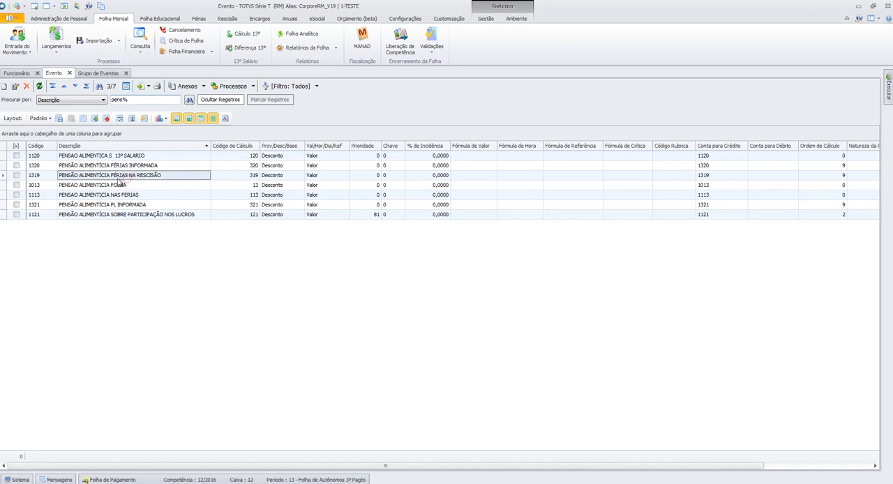
left_click(161, 195)
left_click(162, 186)
left_click(240, 187)
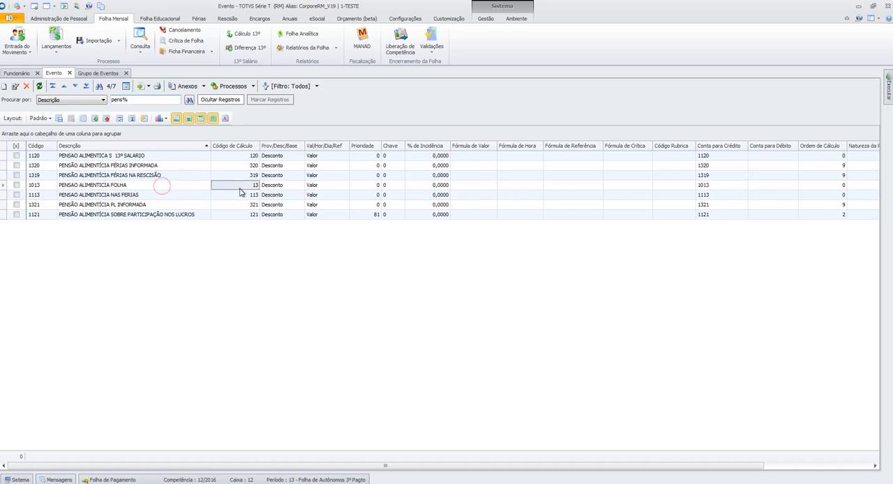
left_click(149, 186)
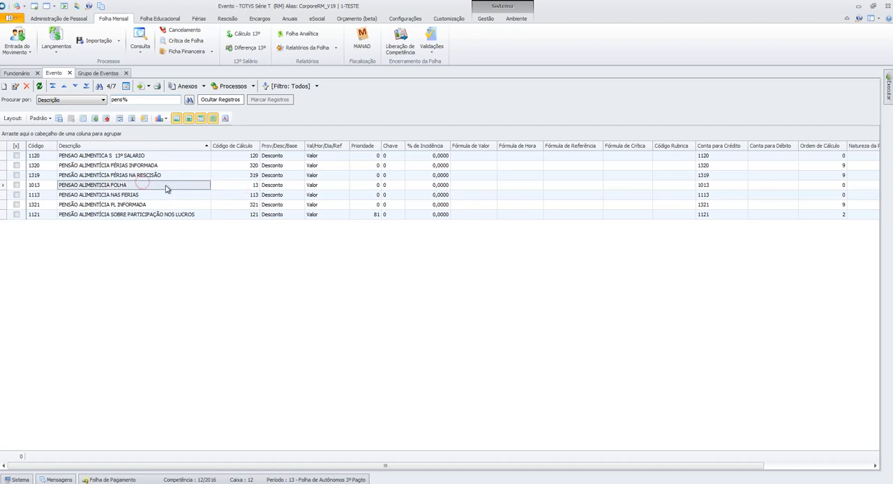
left_click(205, 197)
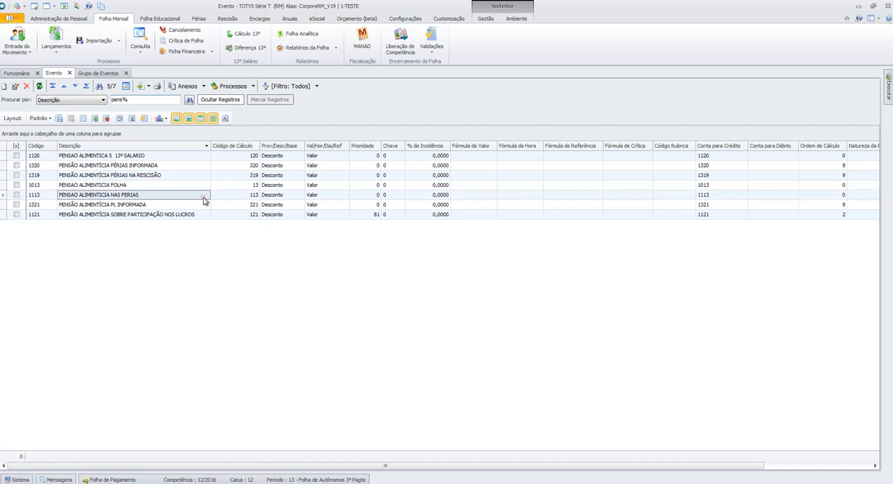
left_click(238, 199)
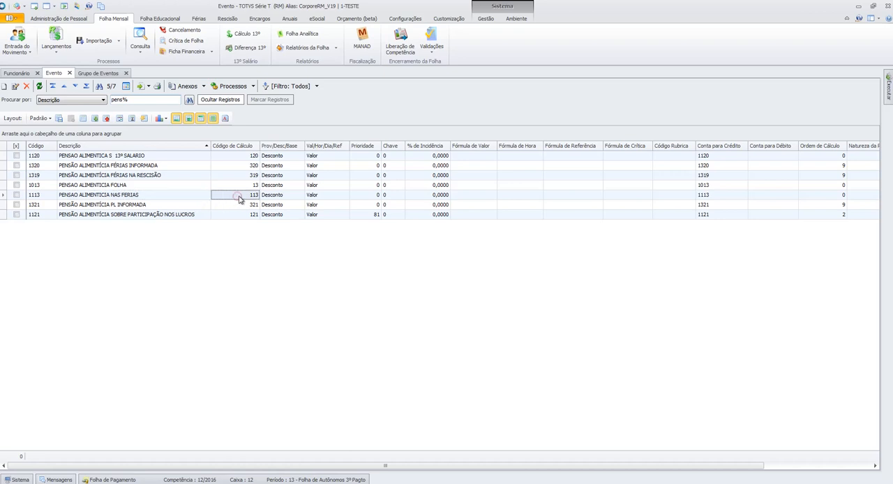
left_click(187, 198)
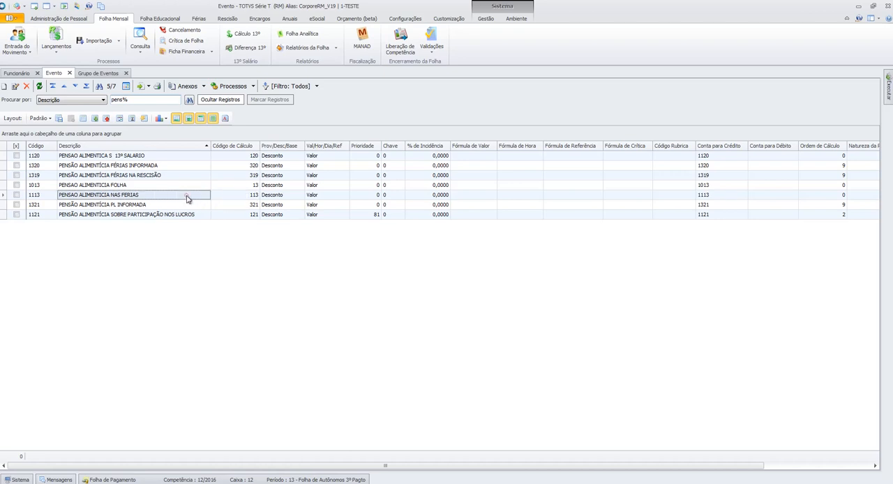
- Examine the calculation codes of the profit-sharing alimony events and of PENSÃO ALIMENTÍCIA FÉRIAS INFORMADA
left_click(241, 205)
left_click(236, 214)
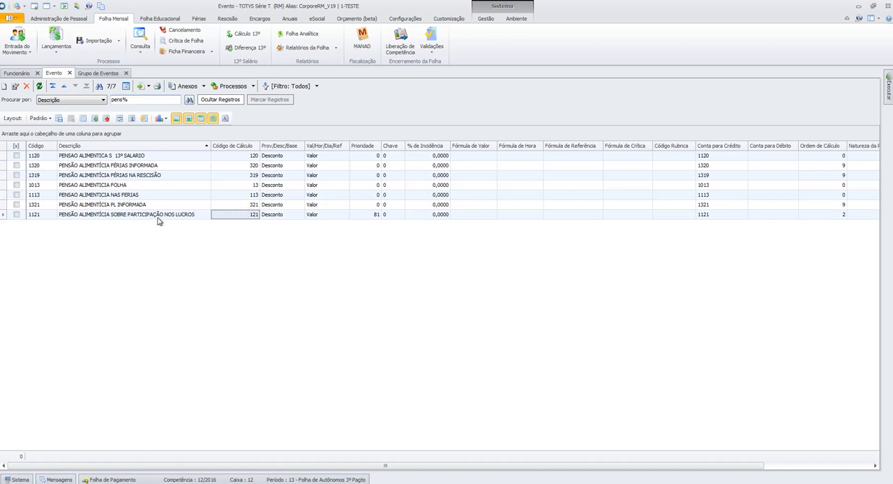
left_click(196, 208)
left_click(230, 207)
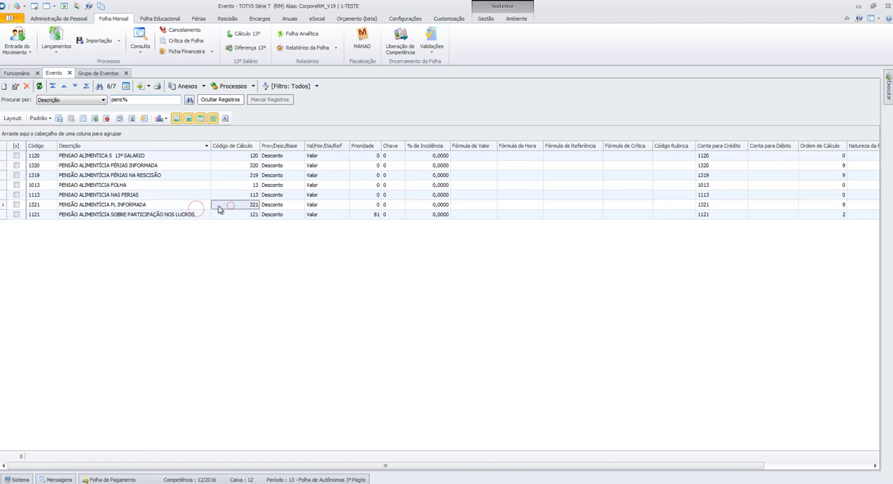
left_click(179, 204)
left_click(230, 206)
left_click(206, 176)
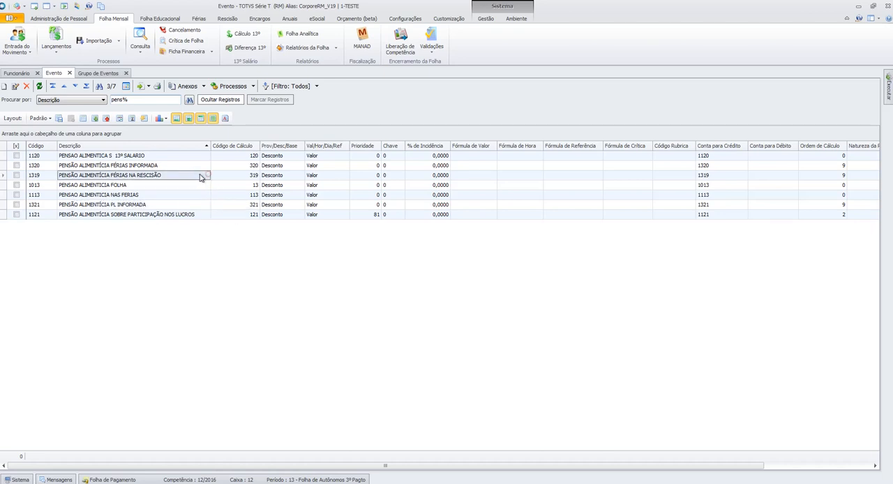
left_click(200, 169)
left_click(219, 170)
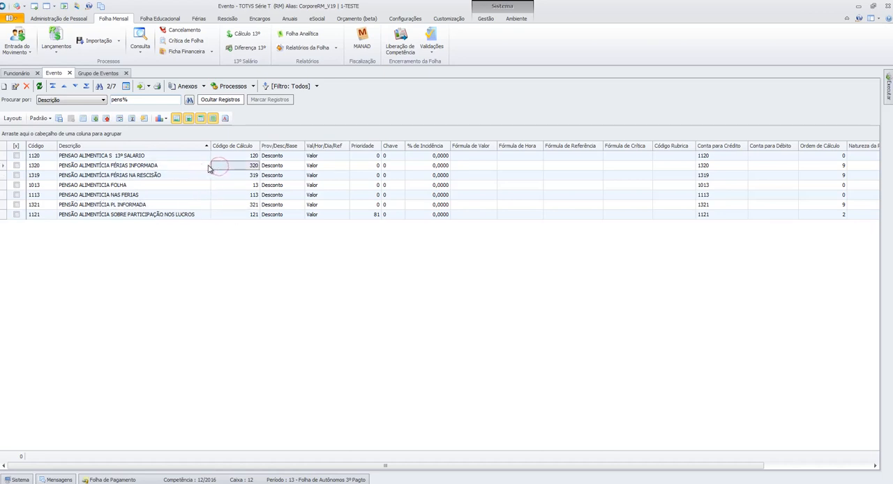
- Search the events by description with %pens%
left_click(113, 100)
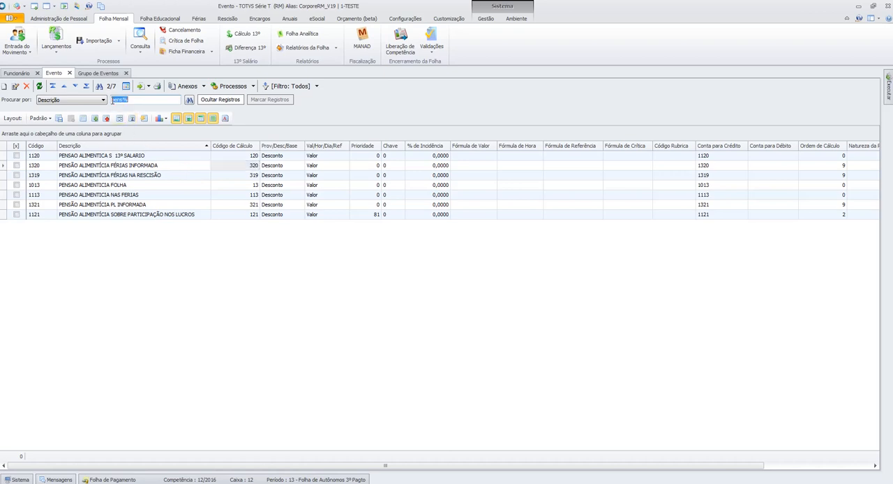
left_click(112, 100)
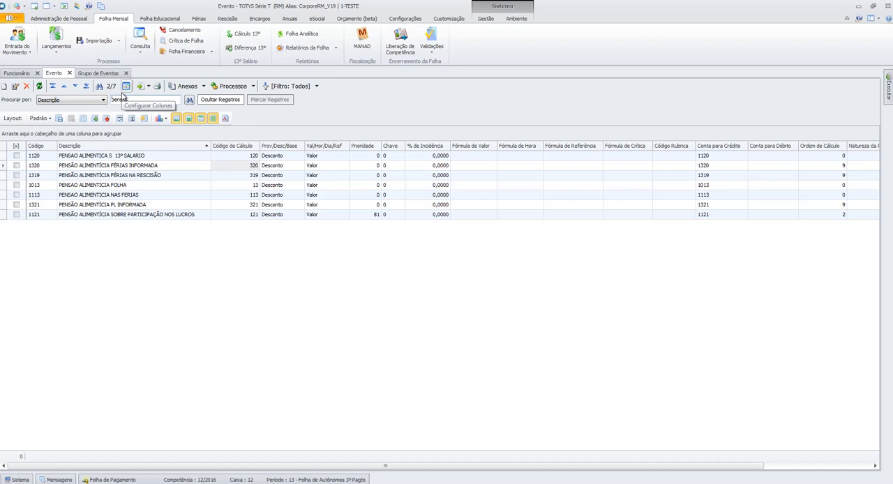
type("%")
key("Return")
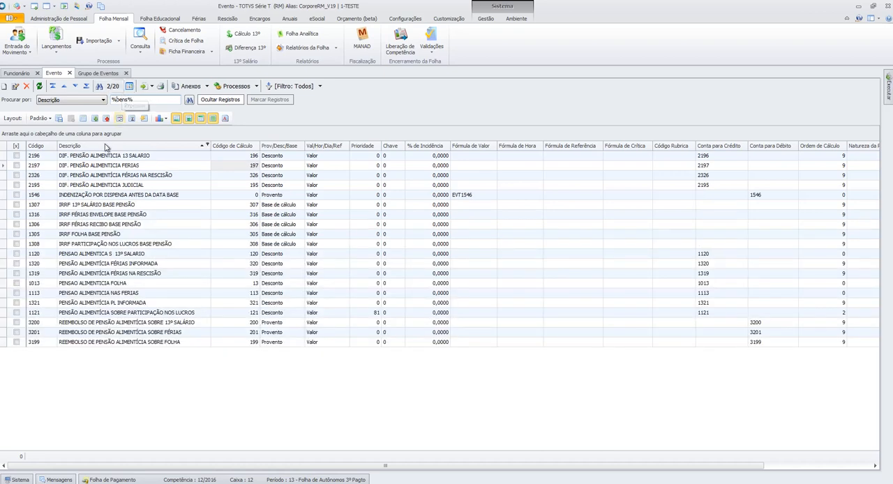
- Review the calculation codes of the four DIF. PENSÃO ALIMENTICIA difference events
left_click(78, 158)
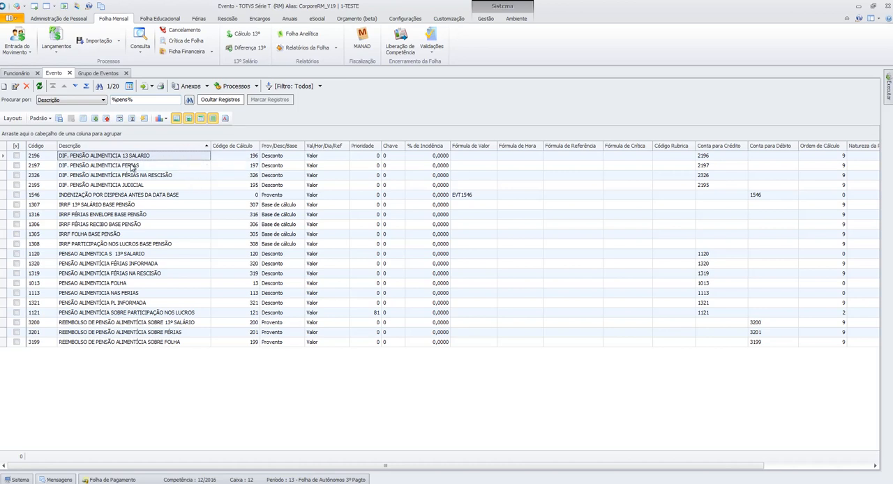
left_click(232, 155)
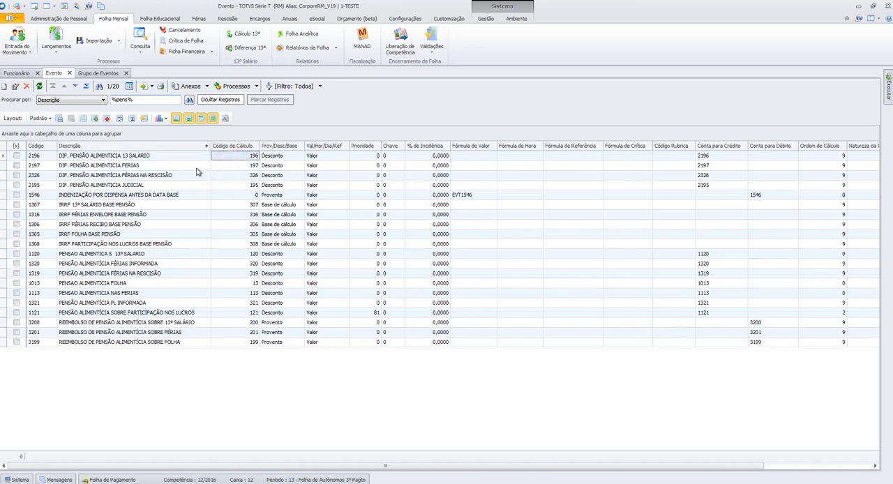
left_click(87, 156)
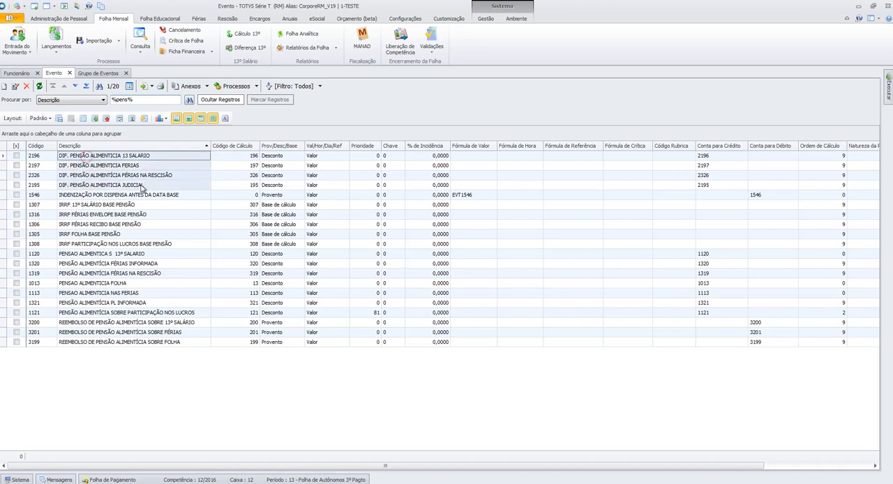
left_click(248, 166)
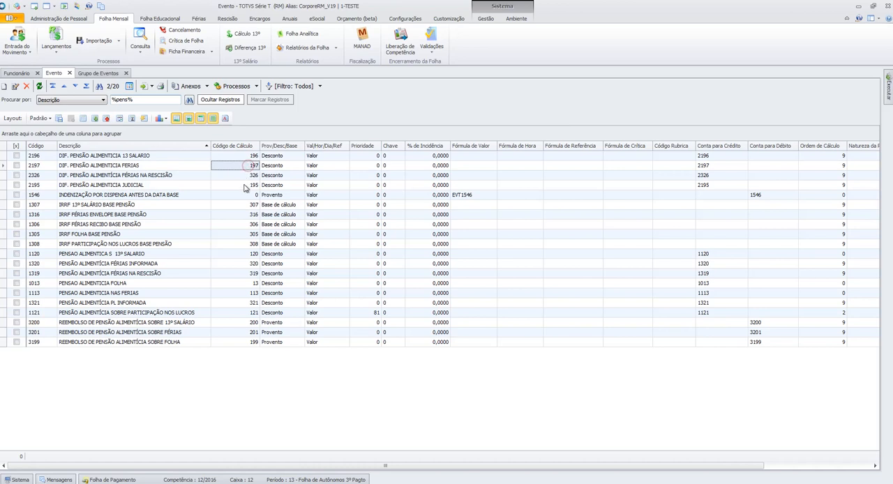
left_click(238, 177)
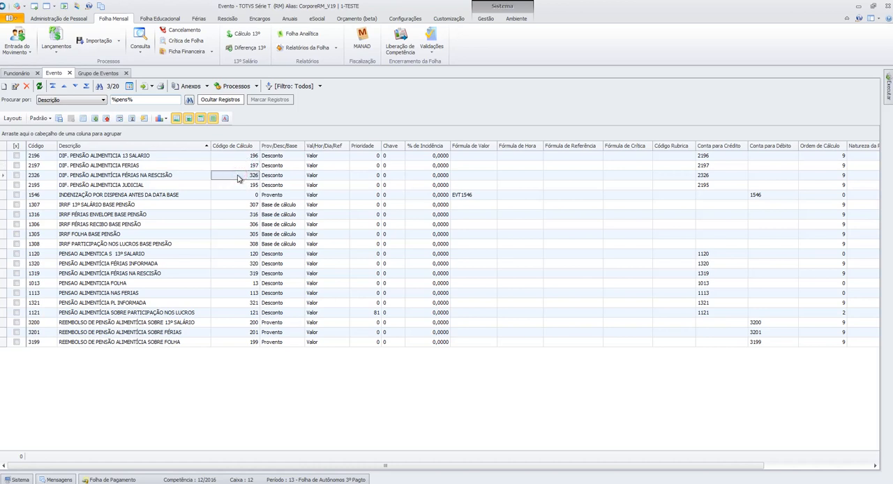
left_click(249, 187)
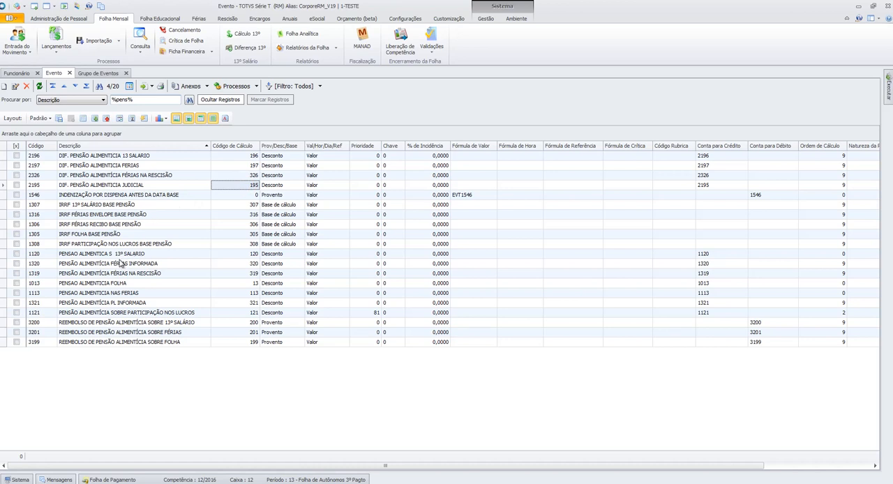
- Review the calculation codes of the REEMBOLSO DE PENSÃO ALIMENTÍCIA events for 13º salário, férias and folha
left_click(100, 323)
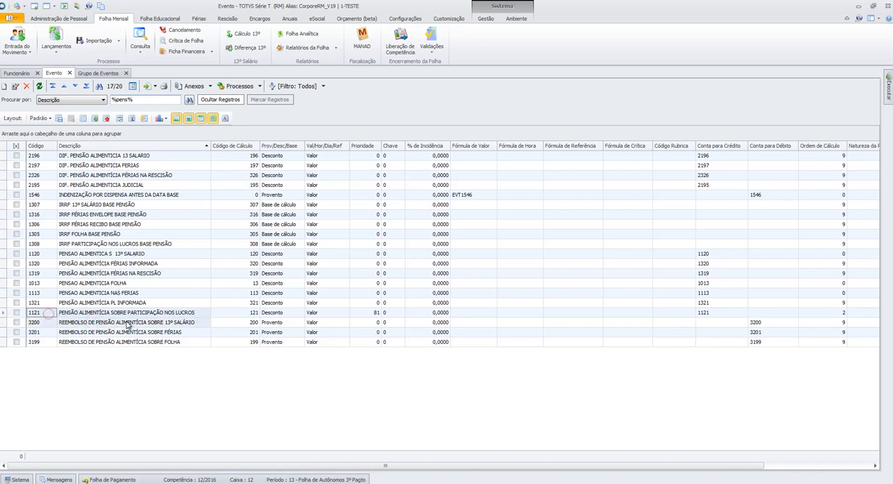
left_click(101, 333)
left_click_drag(52, 324, 229, 342)
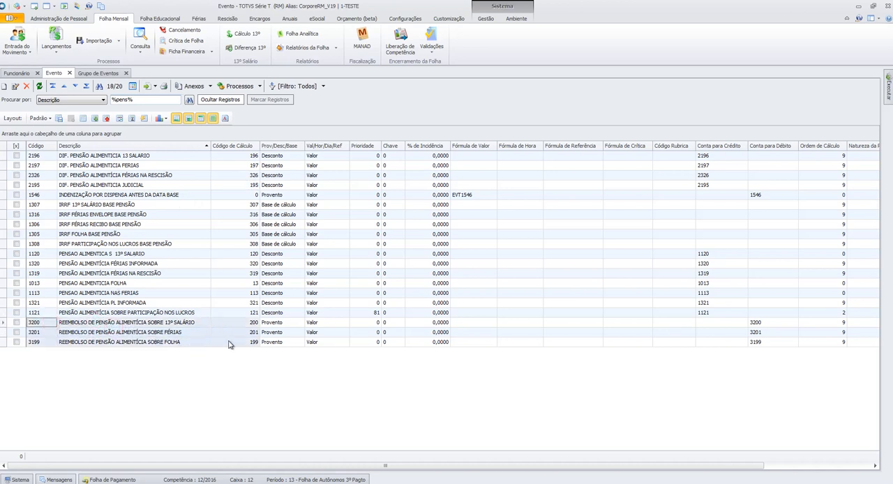
left_click(240, 323)
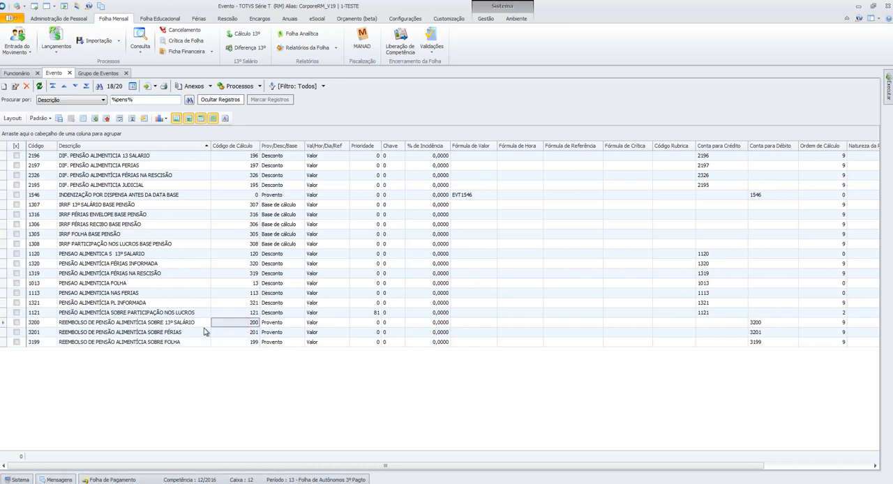
left_click(240, 342)
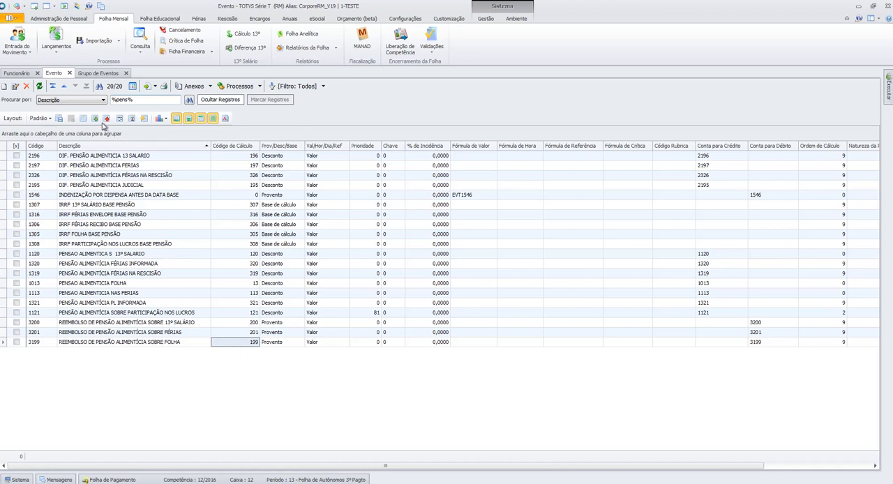
- Search the events by description with pens%, limiting the list to descriptions that begin with that text
left_click(119, 100)
type("pens")
key("Return")
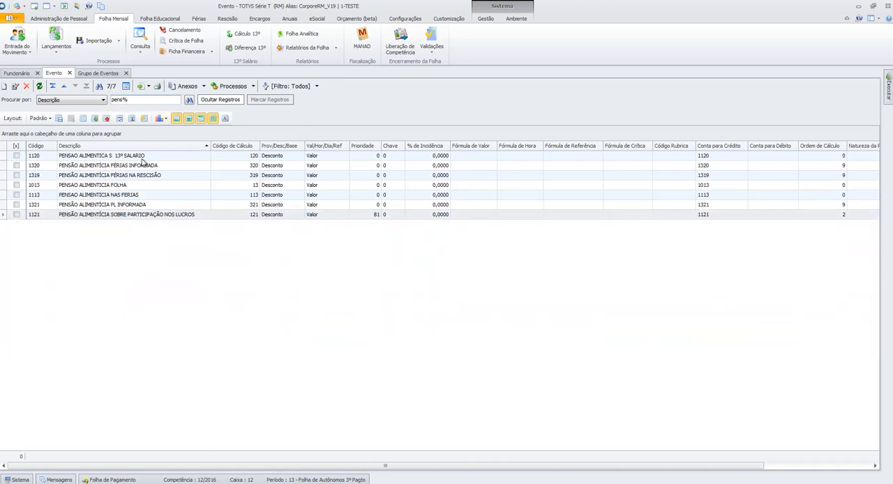
- Open the PENSAO ALIMENTICIA FOLHA event and check its calculation code and discount incidences
left_click(151, 189)
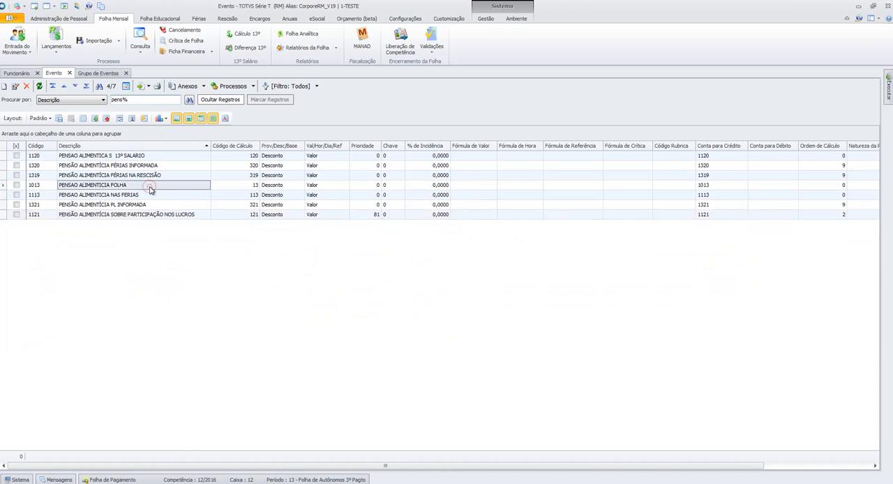
double_click(151, 188)
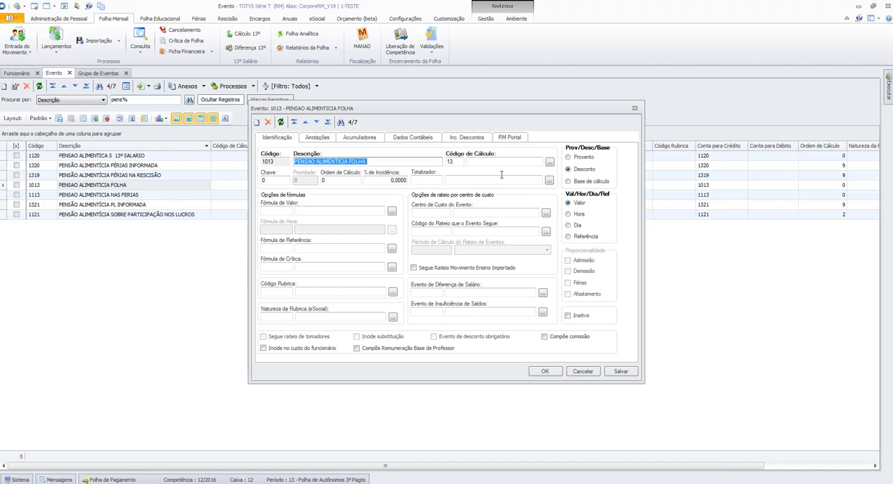
key("Tab")
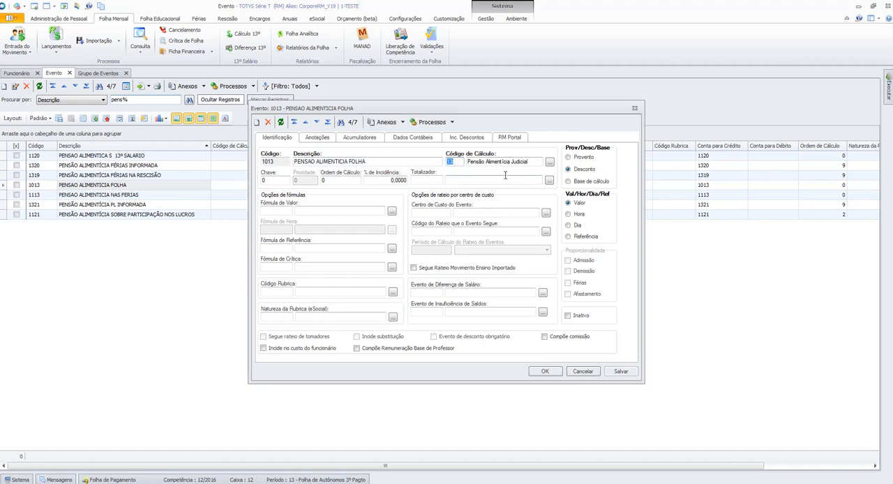
left_click(474, 137)
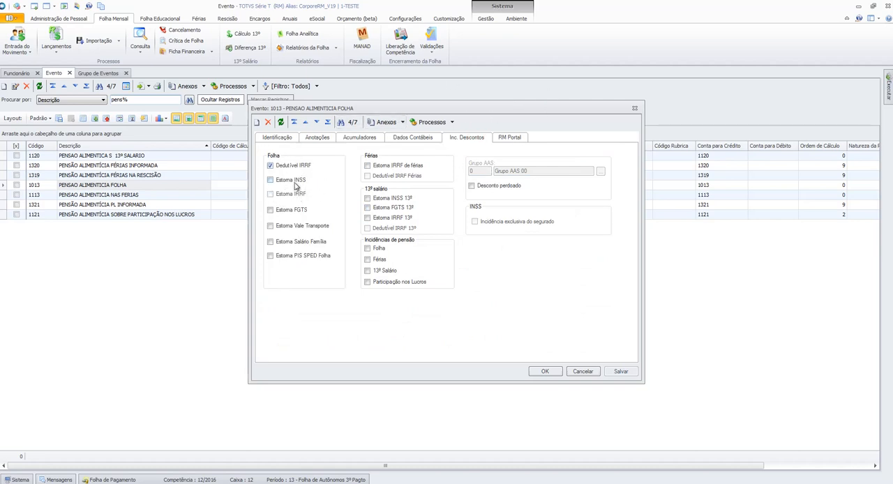
- For the PENSAO ALIMENTICIA NAS FERIAS event, clear Dedutível IRRF and Estorna IRRF de férias, enable Dedutível IRRF Férias, and save
left_click(320, 125)
left_click(320, 125)
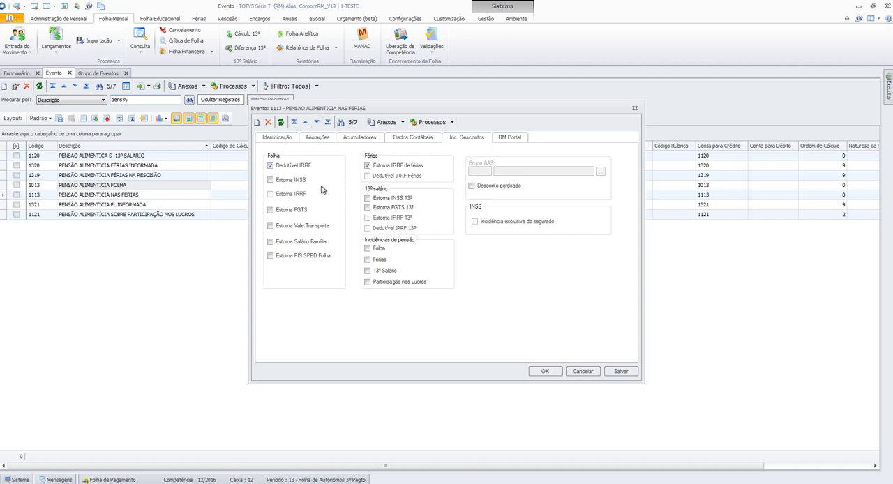
left_click(297, 166)
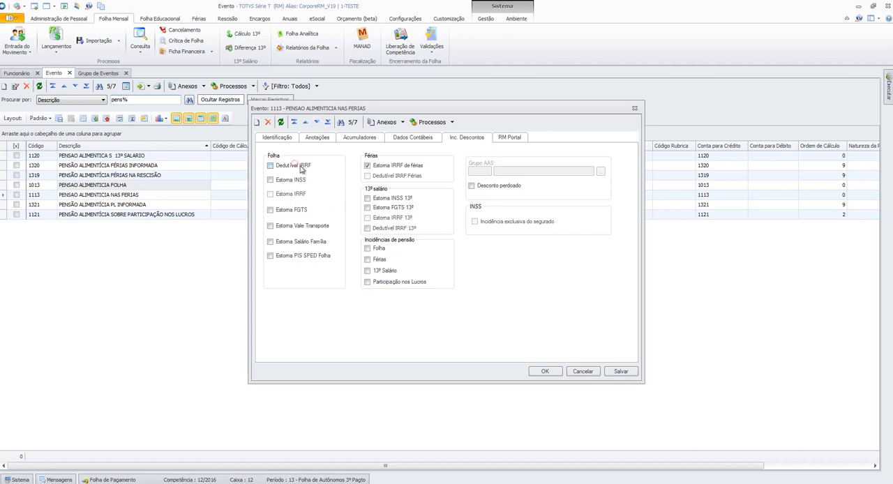
left_click(372, 167)
left_click(393, 164)
left_click(398, 165)
left_click(401, 176)
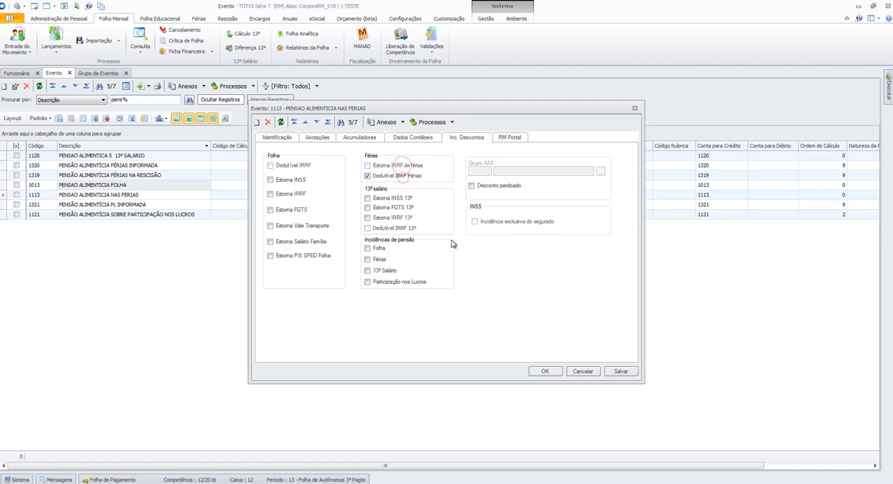
left_click(620, 371)
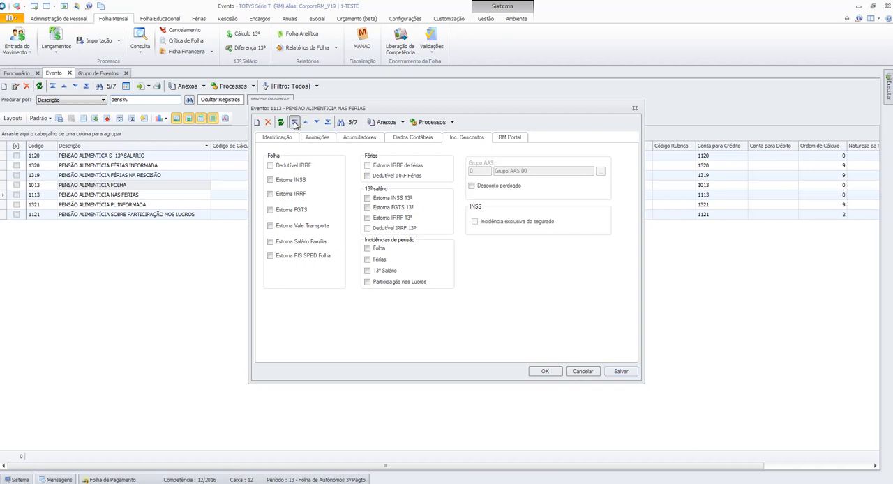
- For the PENSAO ALIMENTICIA S 13º SALARIO event, clear Dedutível IRRF and Estorna IRRF 13º, enable Dedutível IRRF 13º, and save
left_click(294, 123)
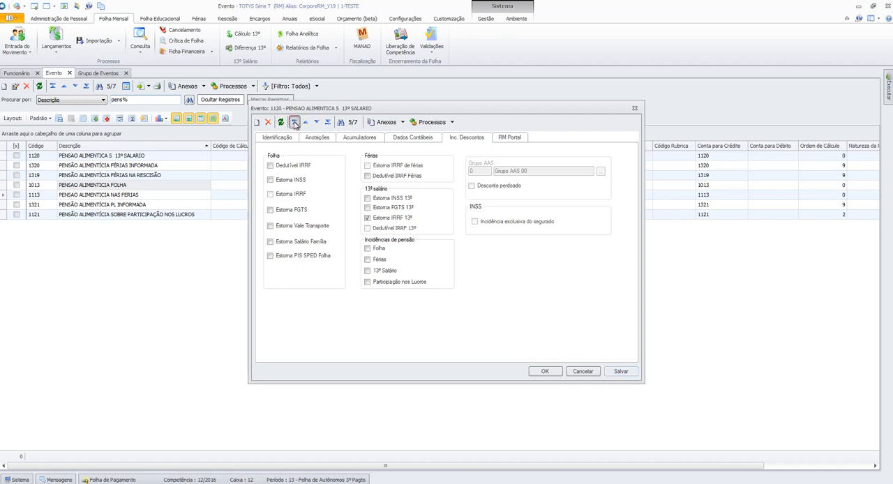
left_click(301, 167)
left_click(395, 219)
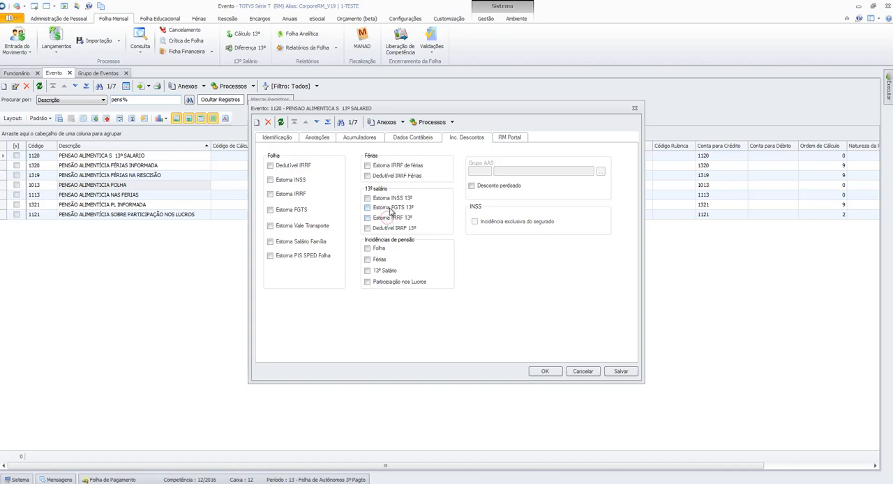
left_click(392, 228)
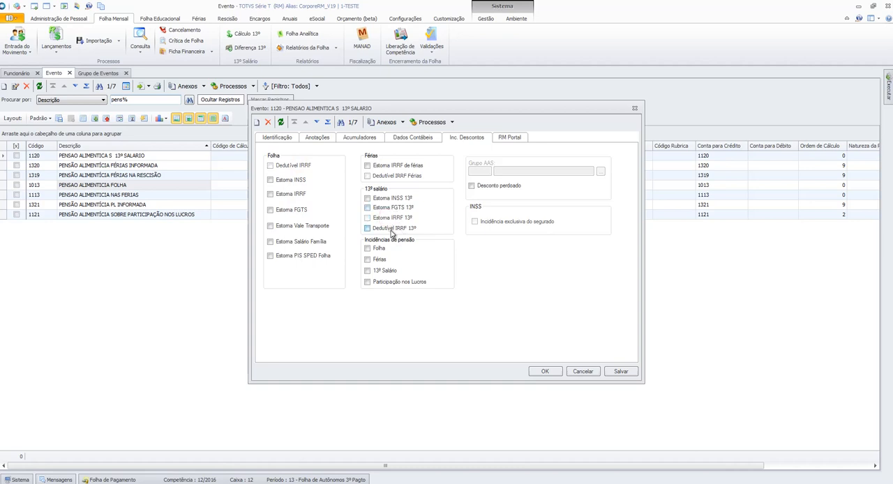
left_click(619, 373)
- Check the discount incidences of the PENSÃO ALIMENTÍCIA SOBRE PARTICIPAÇÃO NOS LUCROS event, then close it without changes
left_click(328, 122)
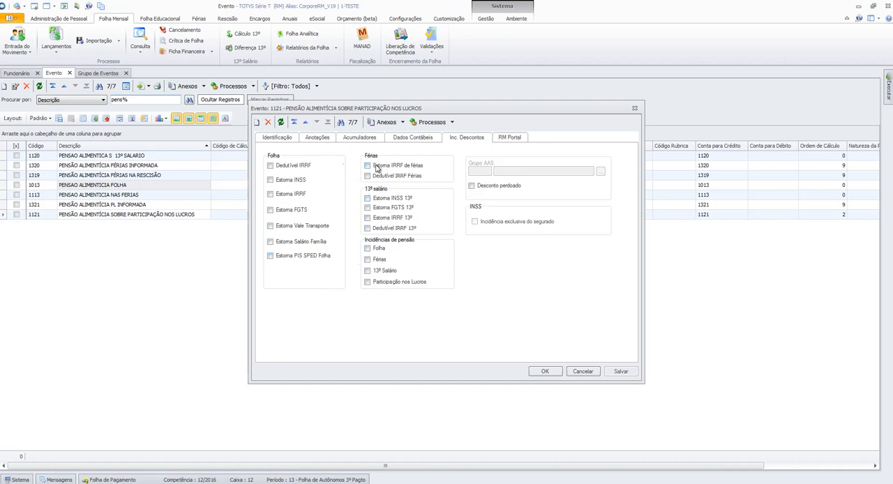
left_click(583, 372)
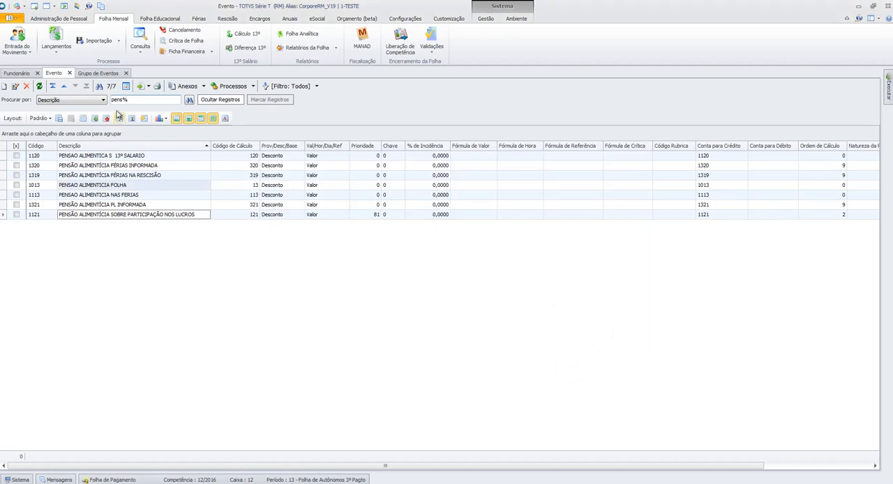
- Remove the pens% description search so all events are listed, and sort them by Código in ascending order
left_click_drag(112, 100, 131, 102)
key("Delete")
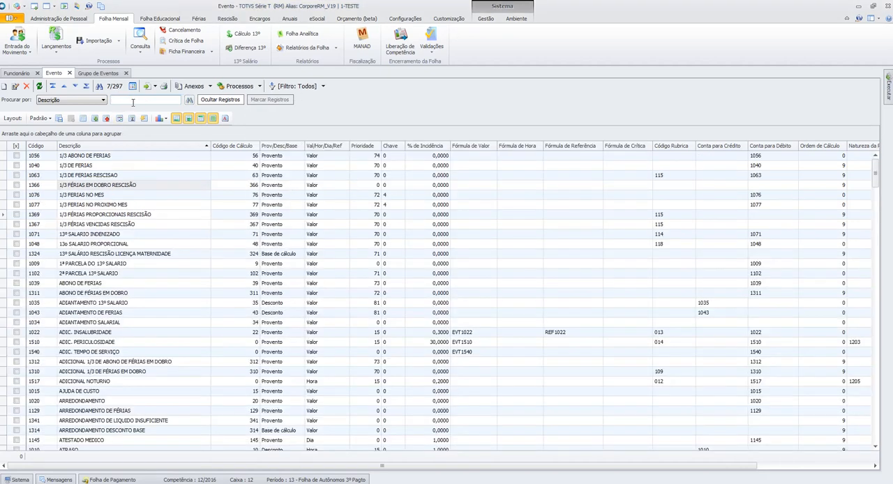
scroll(293, 200, "down", 20)
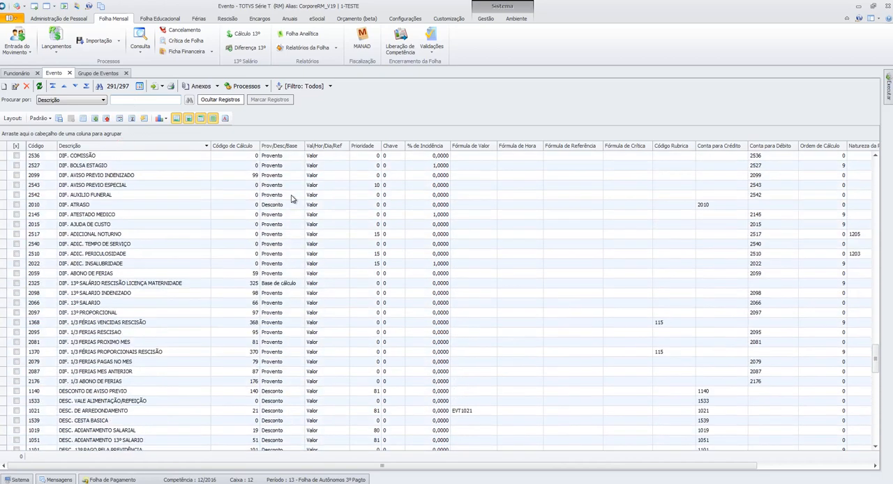
scroll(292, 200, "up", 15)
scroll(870, 317, "up", 20)
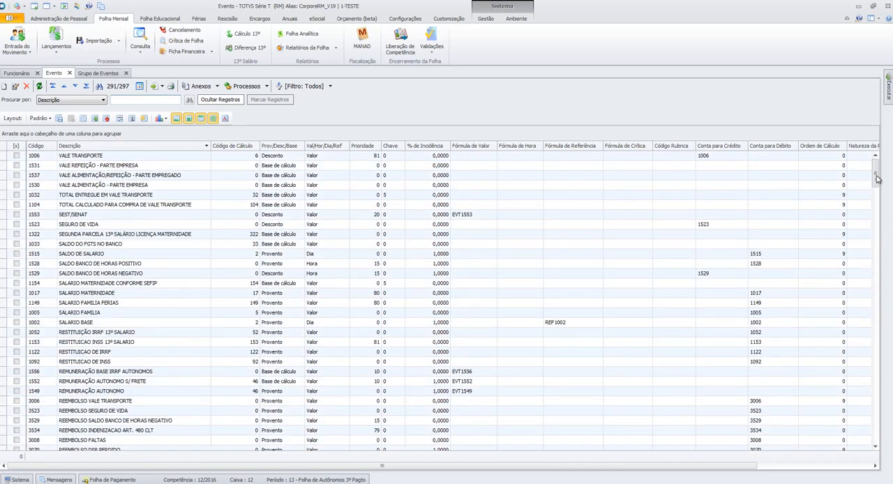
left_click(40, 145)
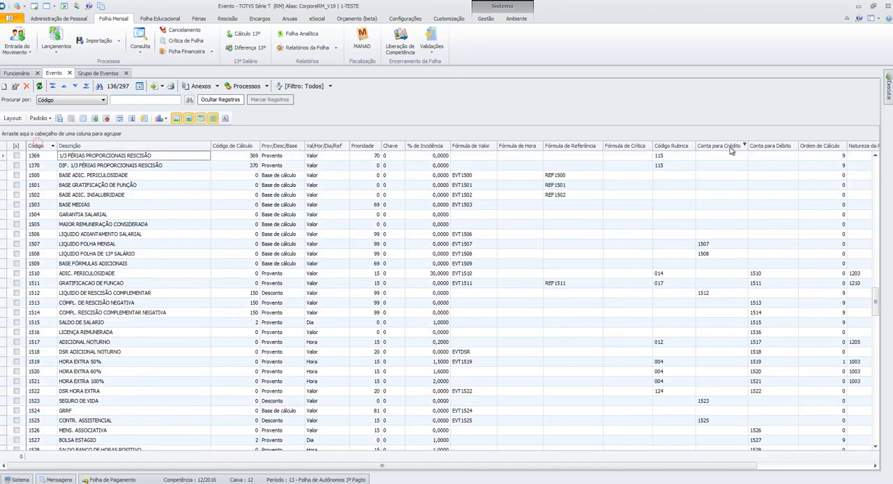
left_click_drag(876, 293, 877, 164)
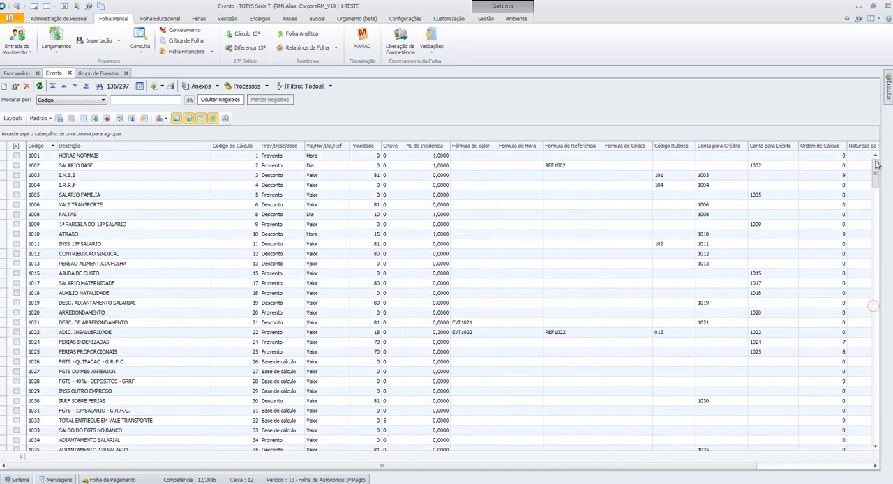
- Open the SALARIO BASE event and review its earnings incidences, including the Folha pension incidence
double_click(75, 166)
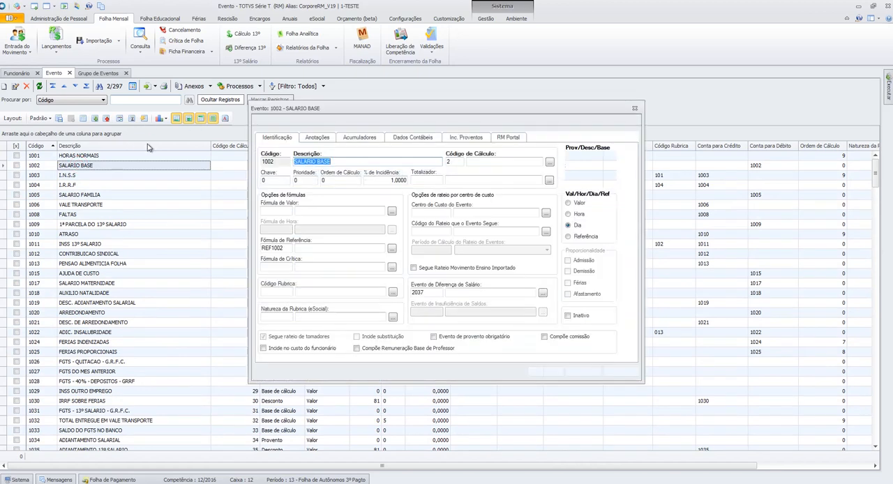
left_click(464, 139)
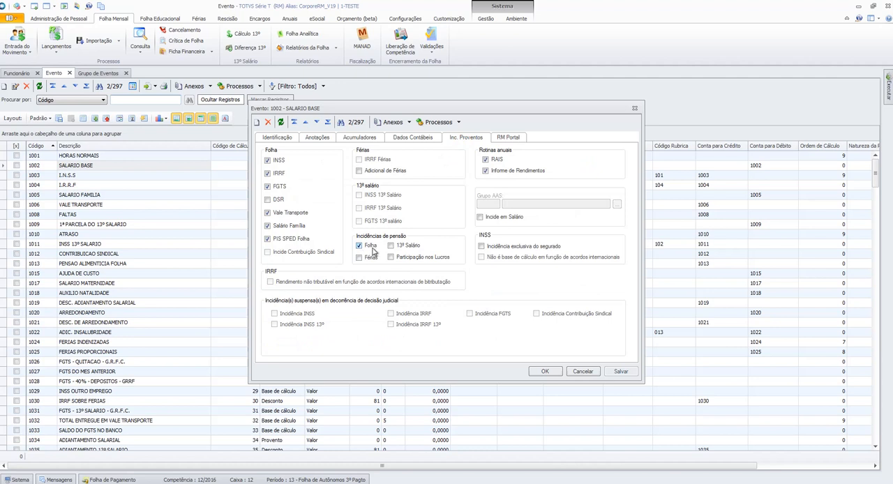
- Clear the Folha pension incidence on the I.N.S.S event and save it, then check the I.R.R.F event's discount incidences
left_click(316, 123)
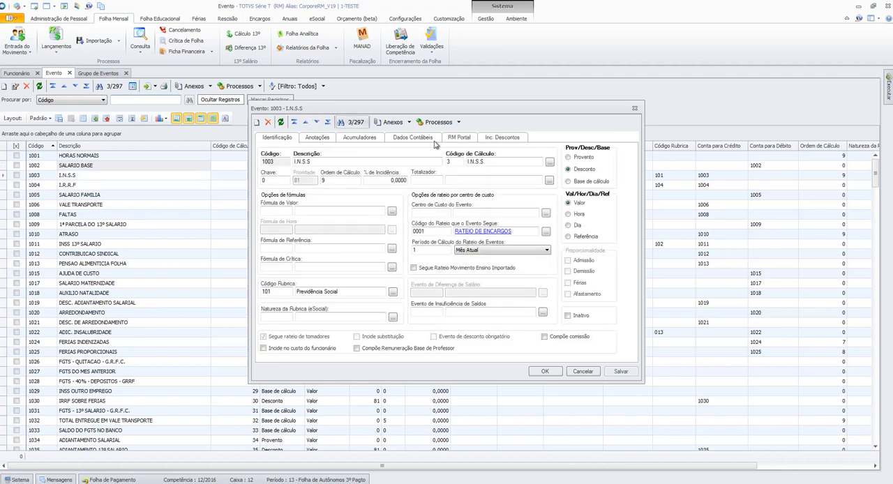
left_click(493, 138)
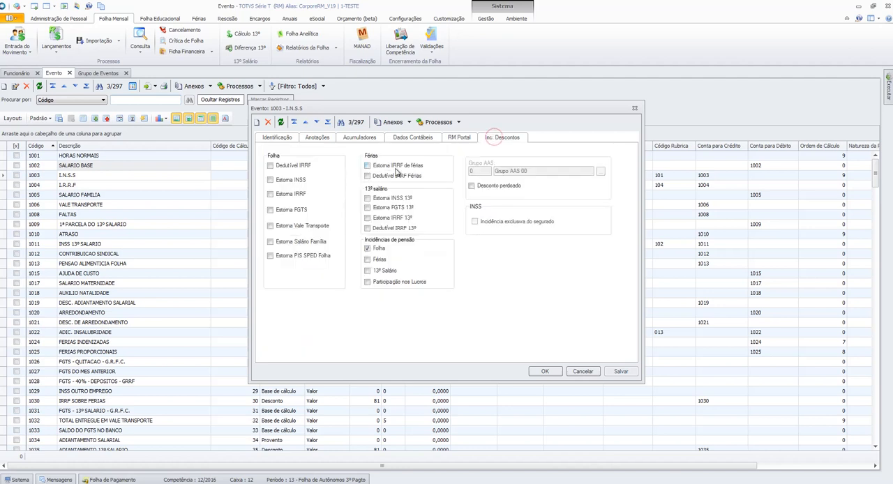
left_click(381, 249)
left_click(620, 371)
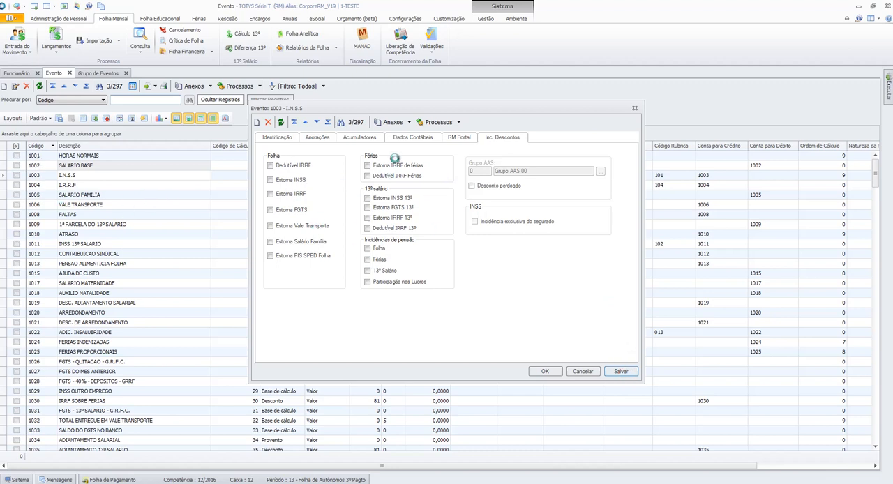
left_click(316, 122)
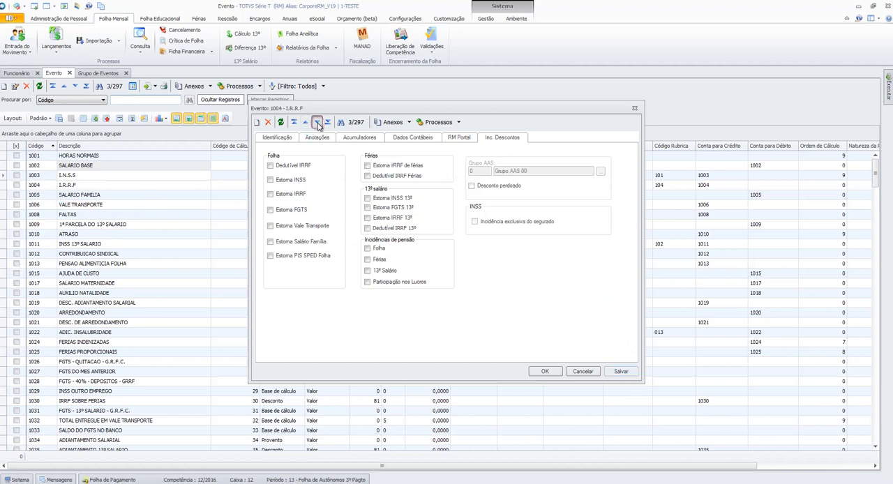
left_click(582, 372)
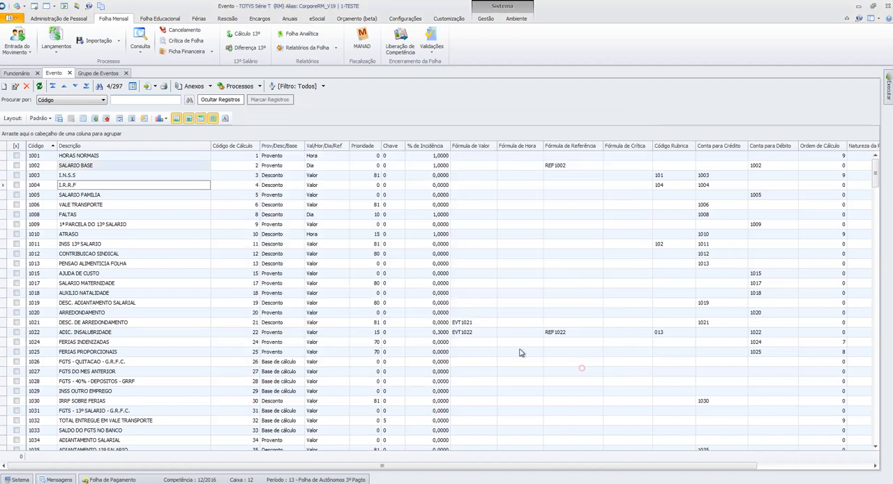
- Open the FALTAS event, check its discount and pension incidences, and close it without changes
left_click(84, 217)
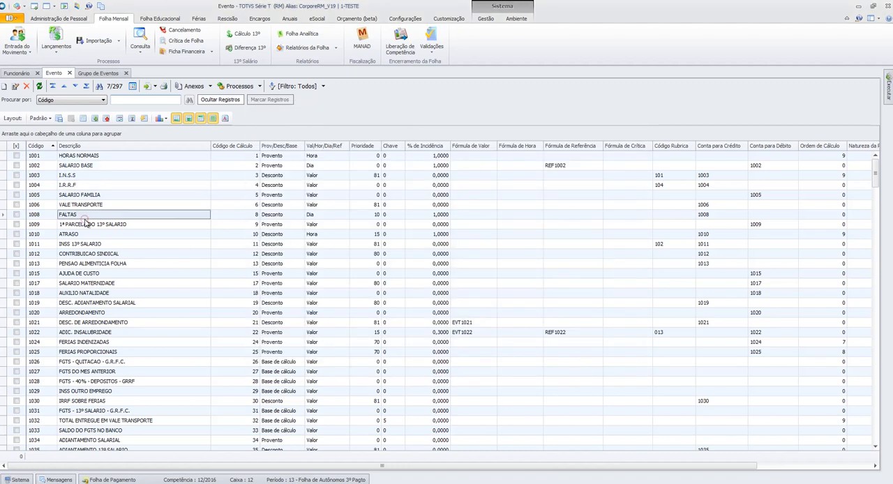
double_click(194, 218)
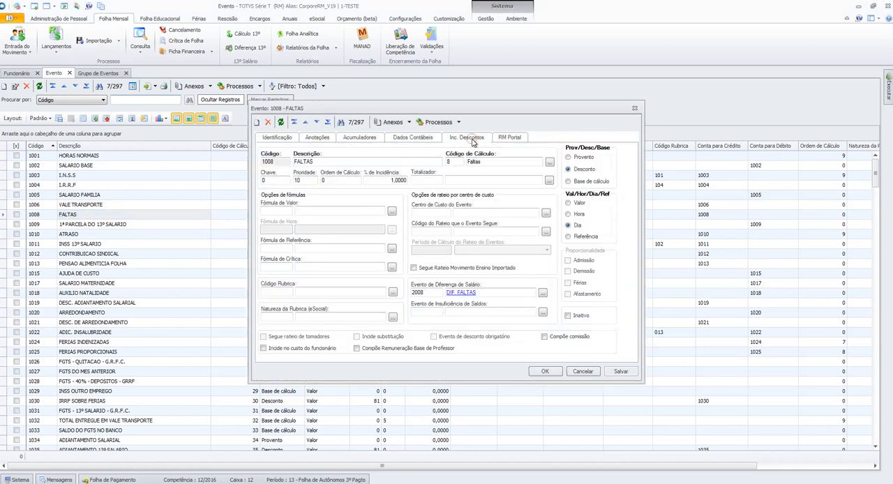
left_click(471, 139)
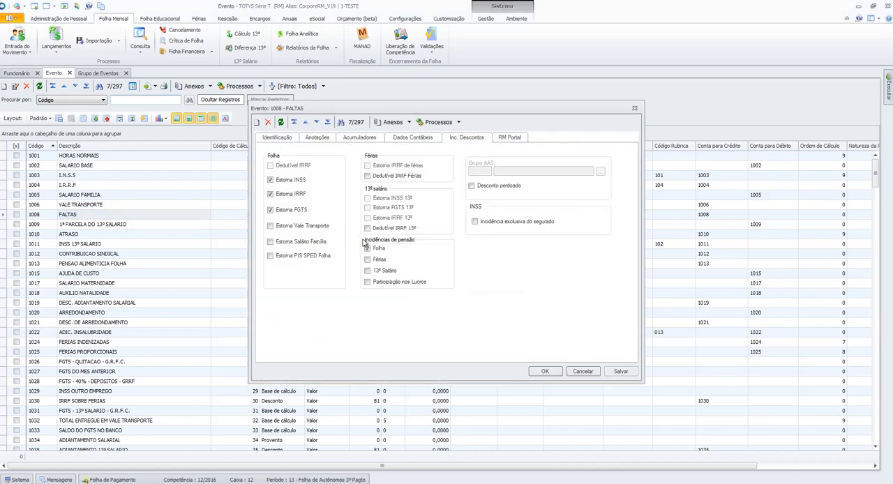
left_click(574, 370)
- Enable the 13º Salário pension incidence on the 1ª PARCELA DO 13º SALARIO event and save it
left_click(143, 243)
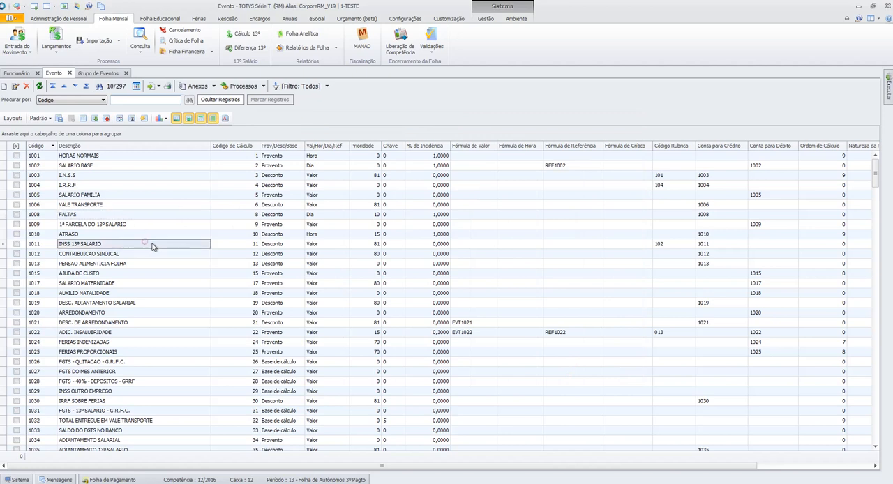
scroll(177, 247, "down", 1)
double_click(129, 194)
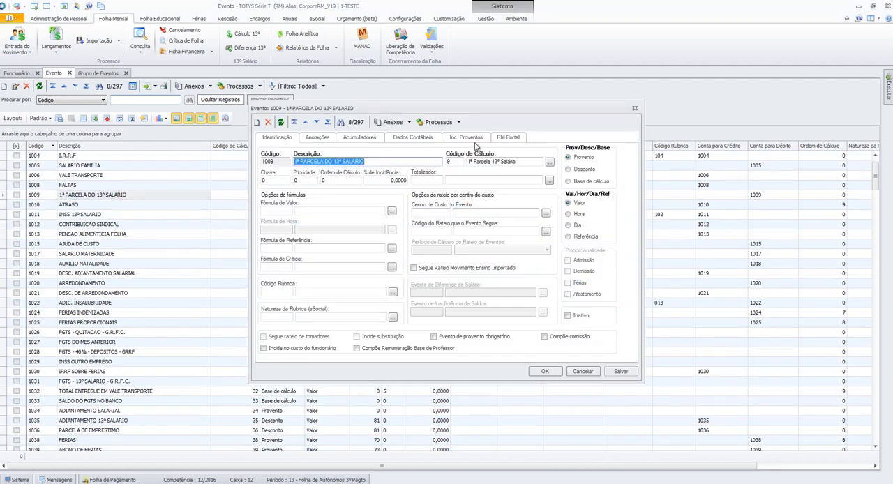
left_click(472, 137)
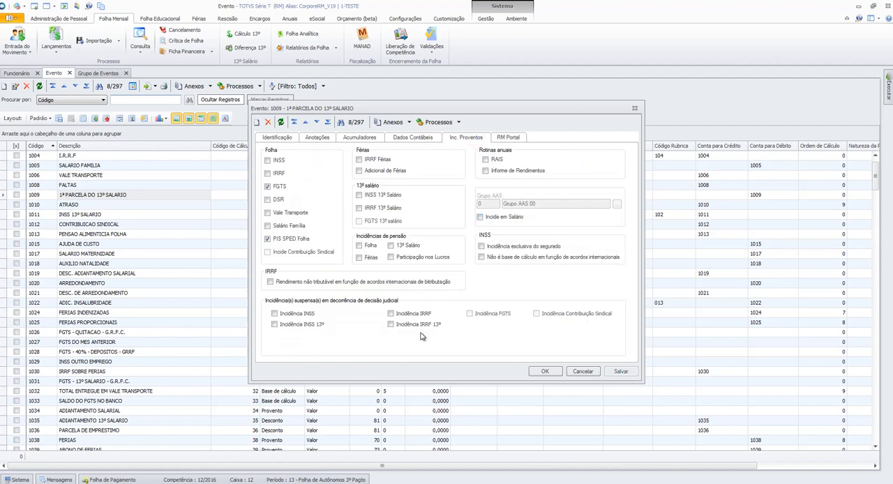
left_click(416, 250)
left_click(626, 372)
left_click(529, 370)
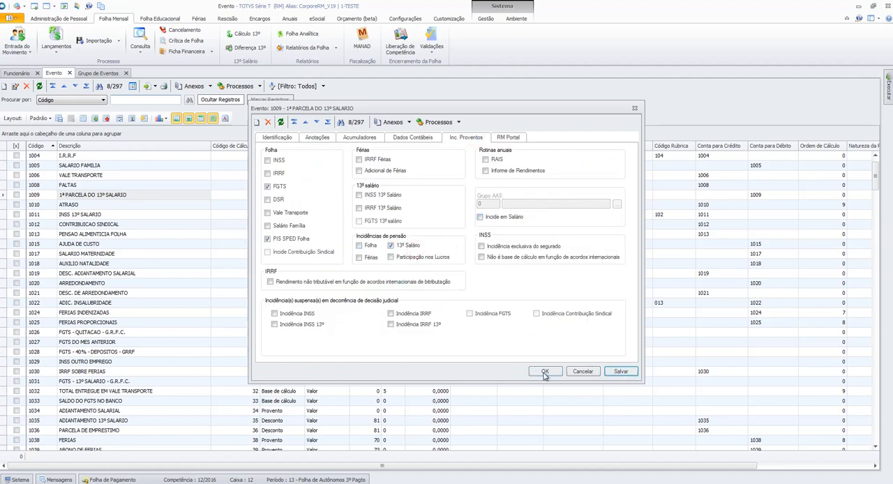
- Open the FERIAS event, review its earnings incidences and the Férias pension incidence, and close it without changes
left_click(134, 313)
scroll(187, 281, "down", 1)
scroll(187, 281, "down", 7)
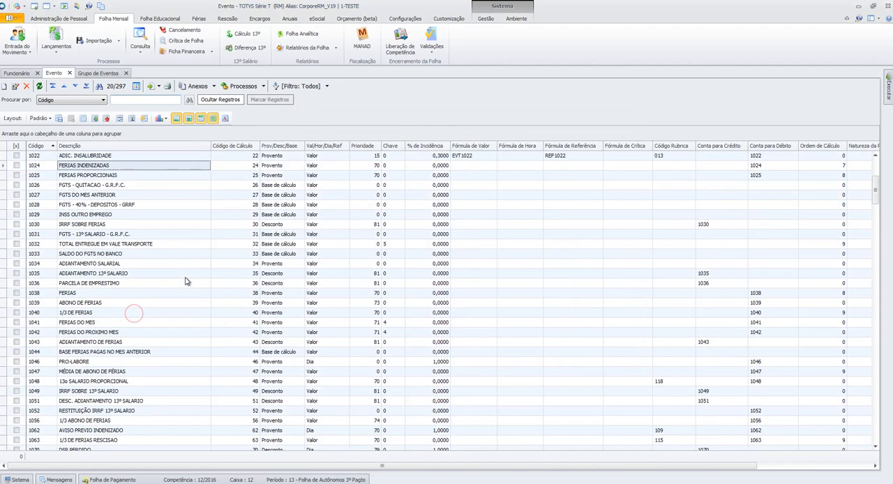
double_click(87, 239)
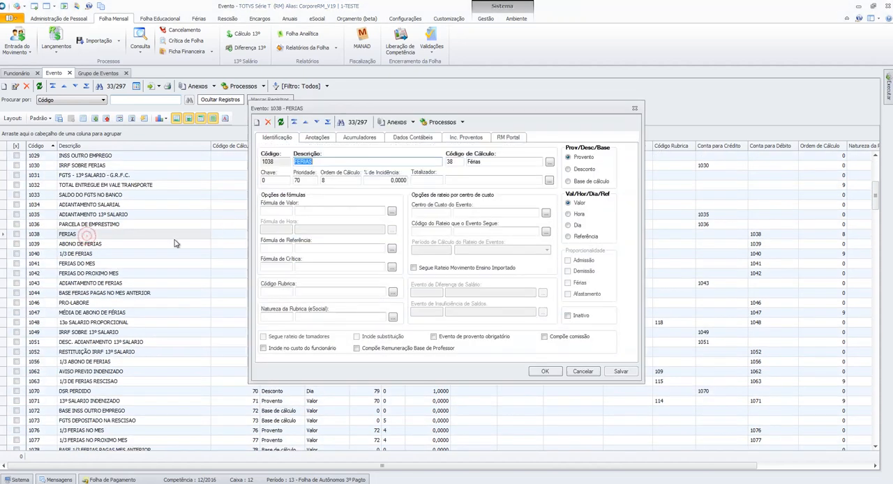
left_click(461, 138)
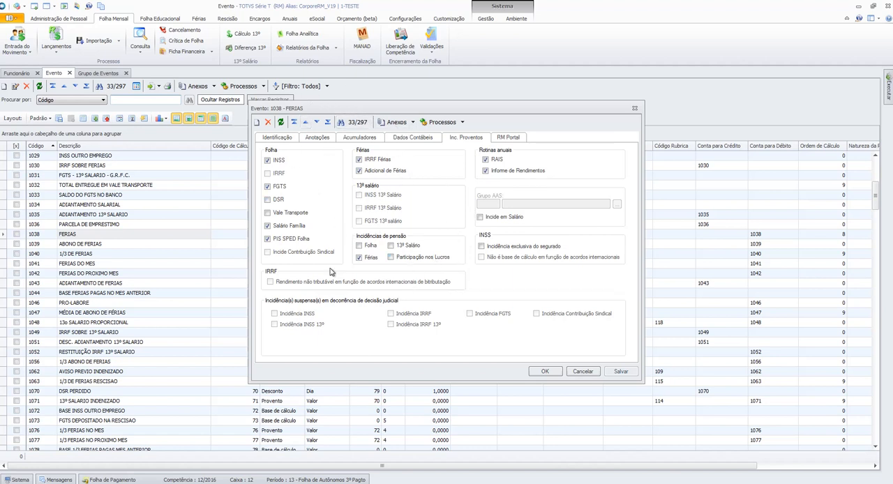
left_click(575, 374)
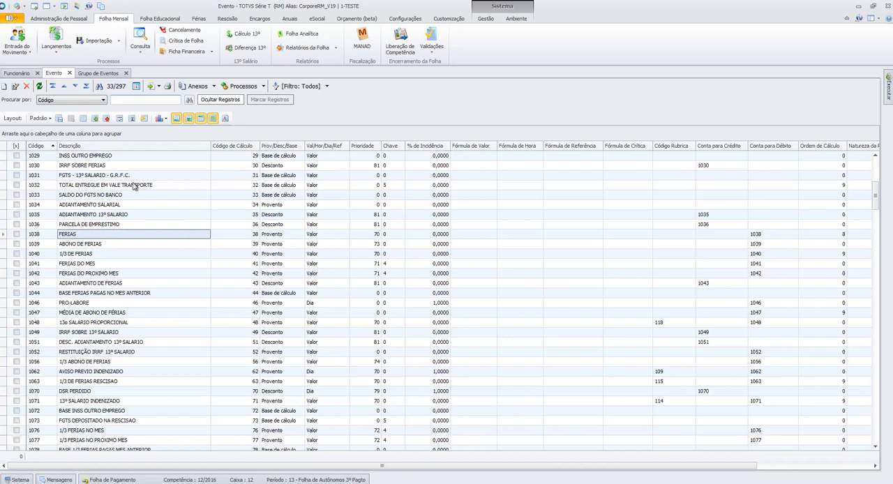
left_click(108, 198)
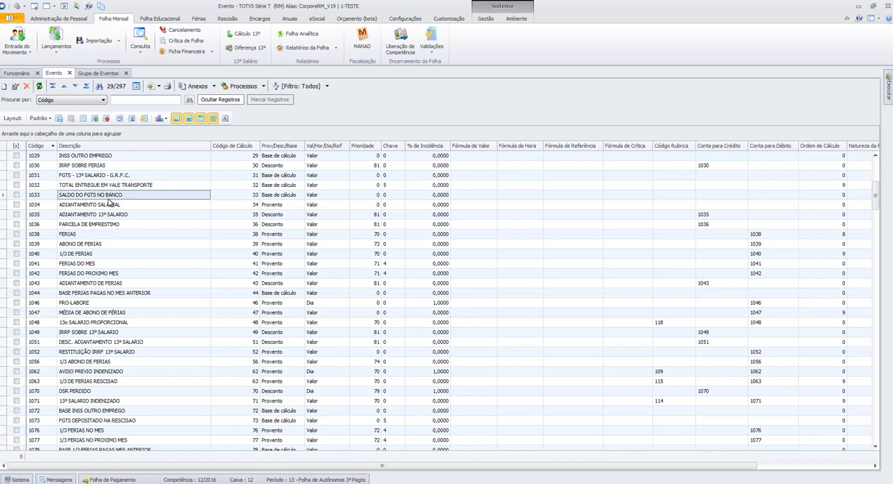
- In the employee list, close the Período Aquisitivo attachment and show the Dependentes attachment from Folha de Pagamento
left_click(17, 72)
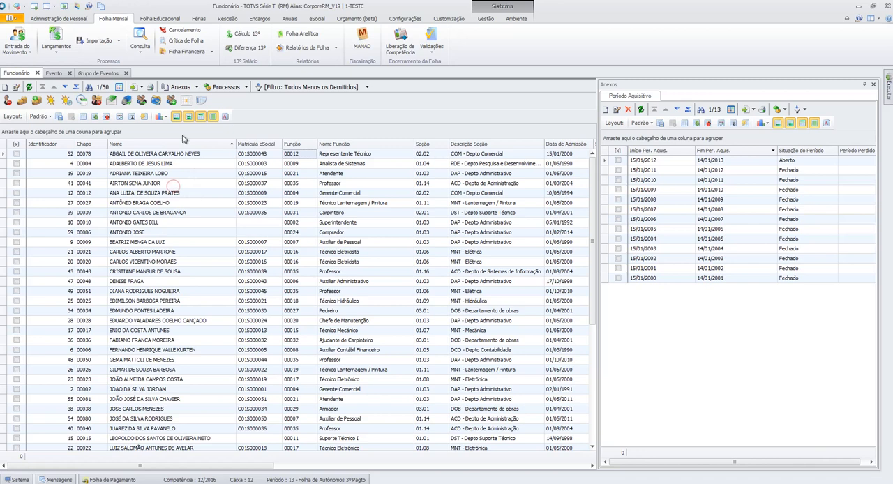
left_click(171, 184)
left_click(180, 86)
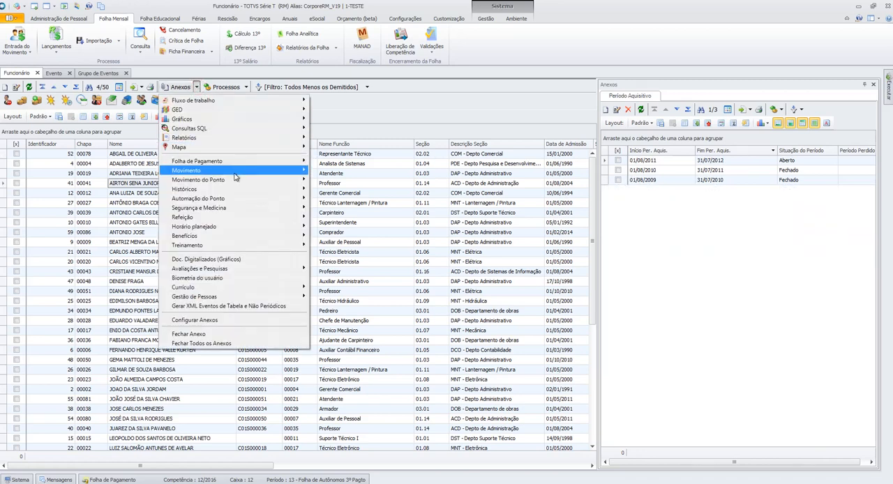
left_click(873, 84)
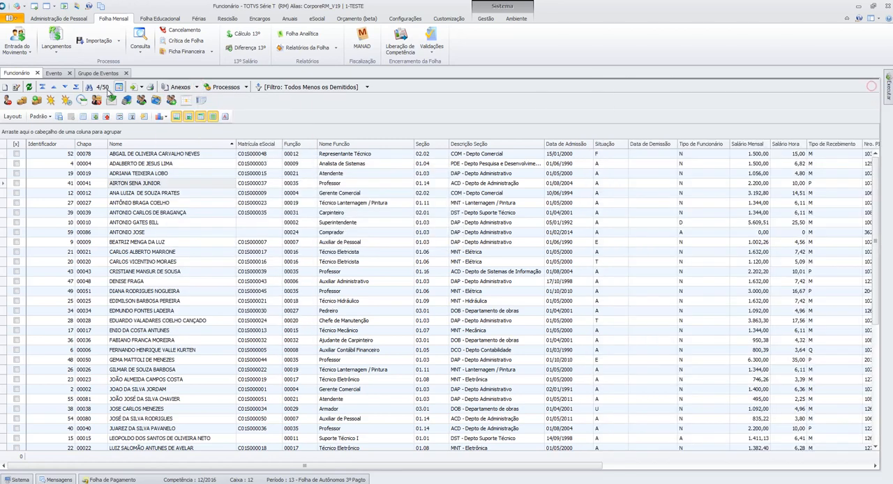
left_click(180, 86)
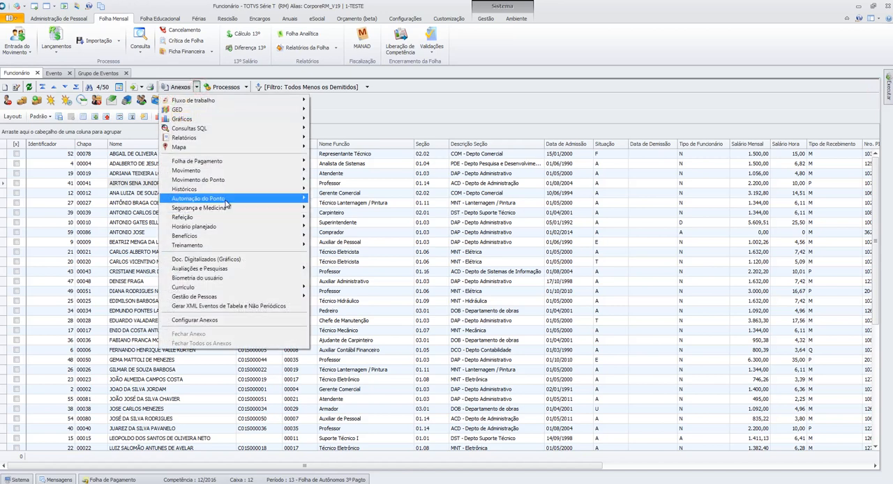
mouse_move(265, 165)
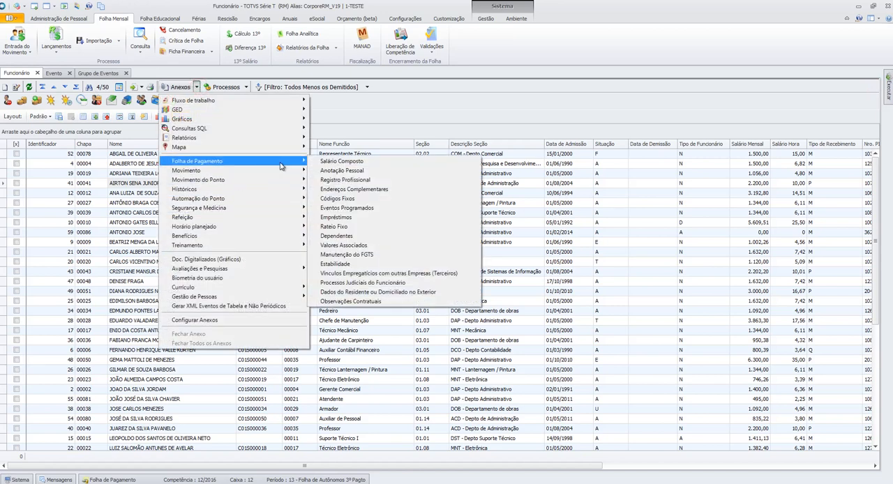
left_click(351, 236)
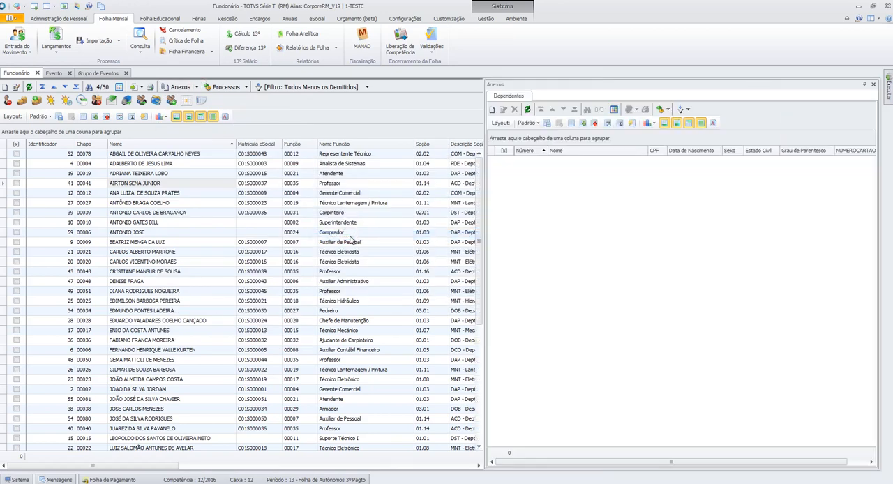
- Show the dependents of the Analista de Sistemas employee and open the incidences of dependent number 2
left_click(186, 163)
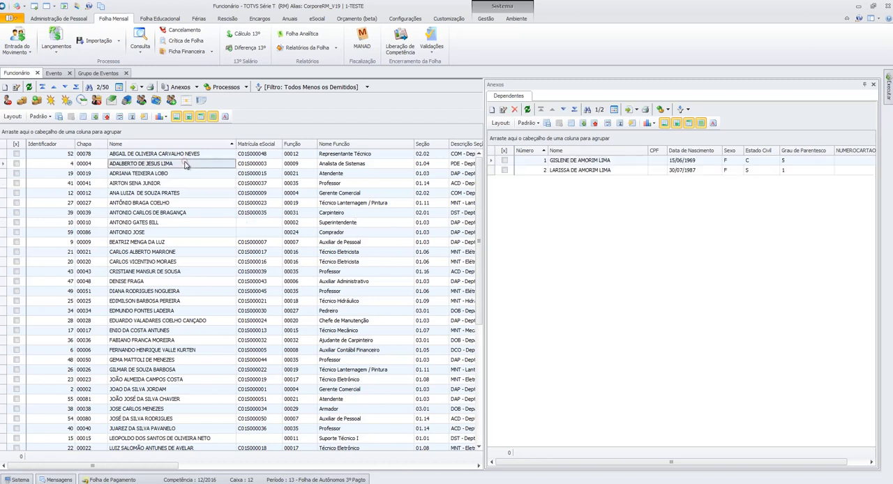
double_click(602, 174)
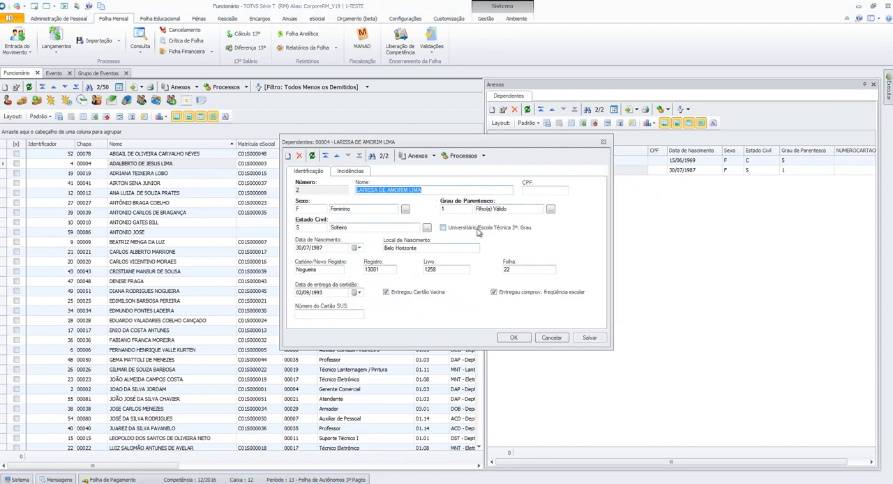
left_click(345, 173)
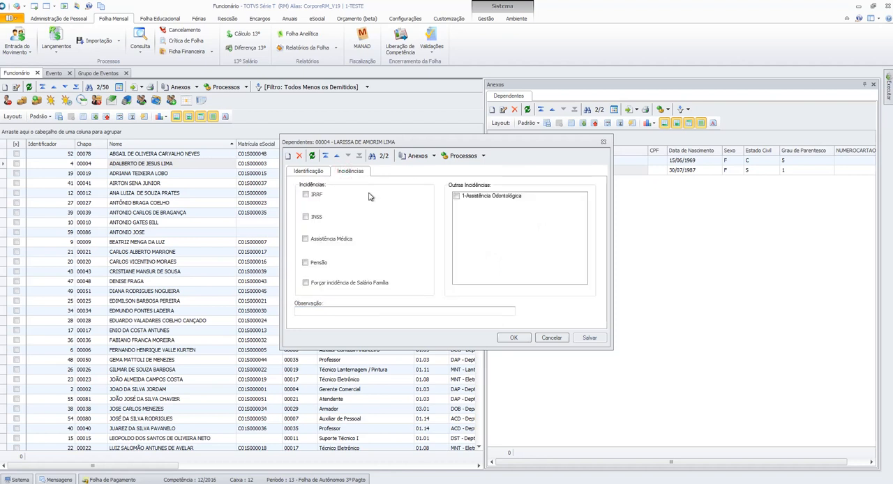
left_click(318, 265)
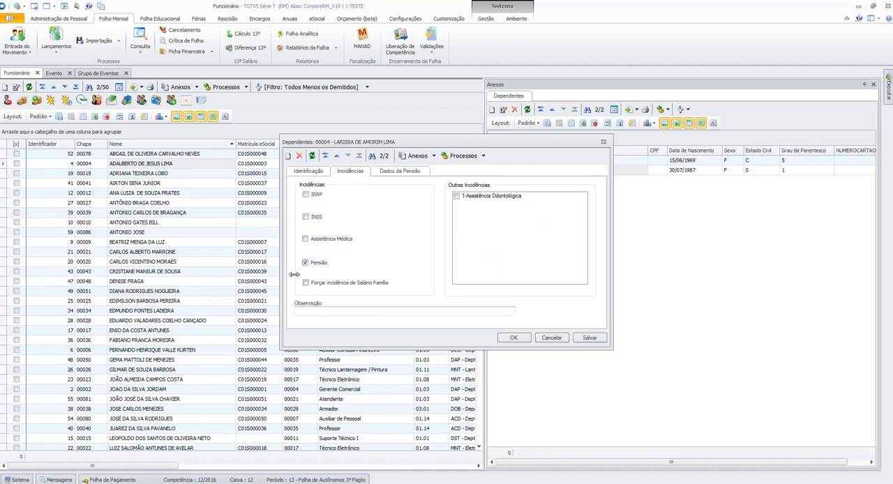
left_click(389, 172)
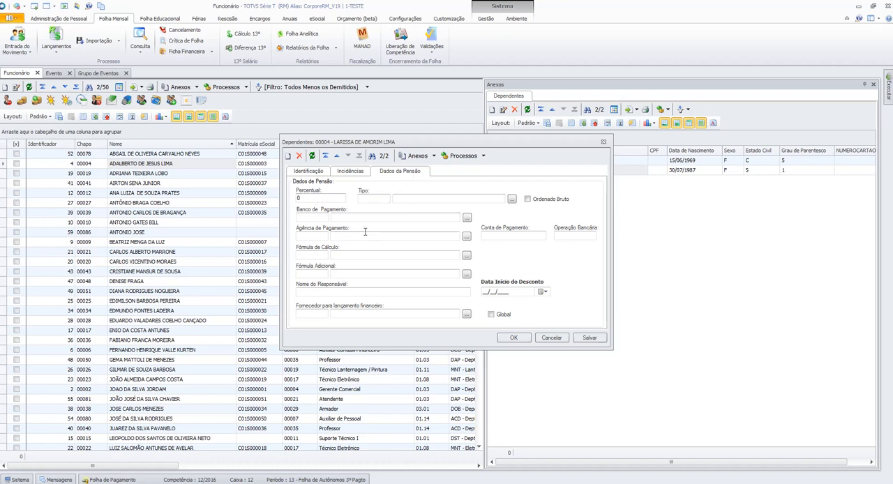
left_click(510, 200)
left_click(537, 312)
left_click(565, 341)
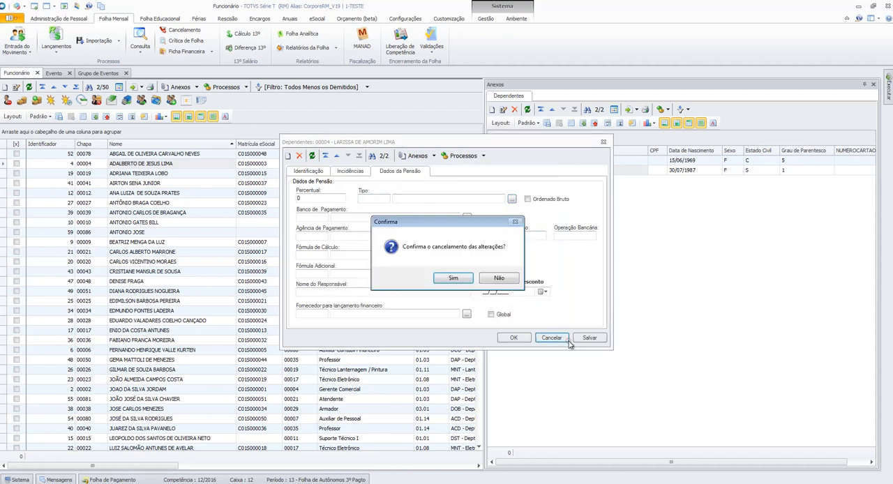
left_click(450, 277)
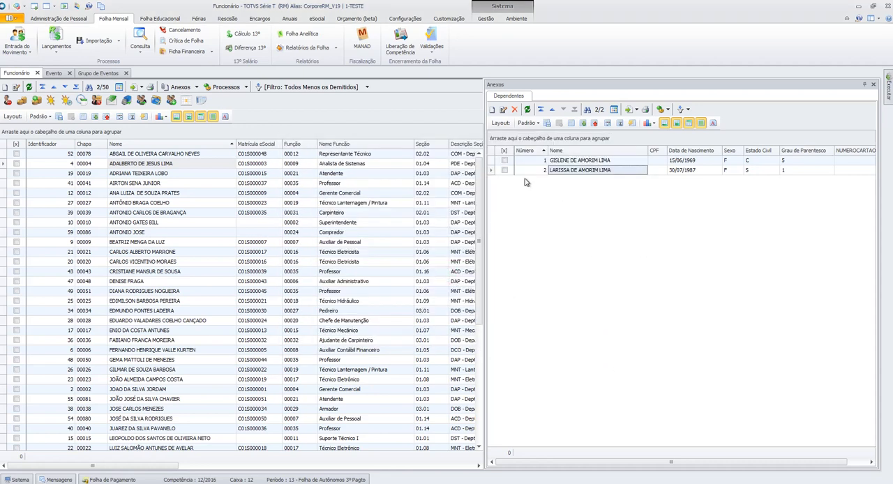
- Open the dynamic tables for Folha de Pagamento and show the items of table INT45, Tipo de pensão alimentícia
left_click(59, 18)
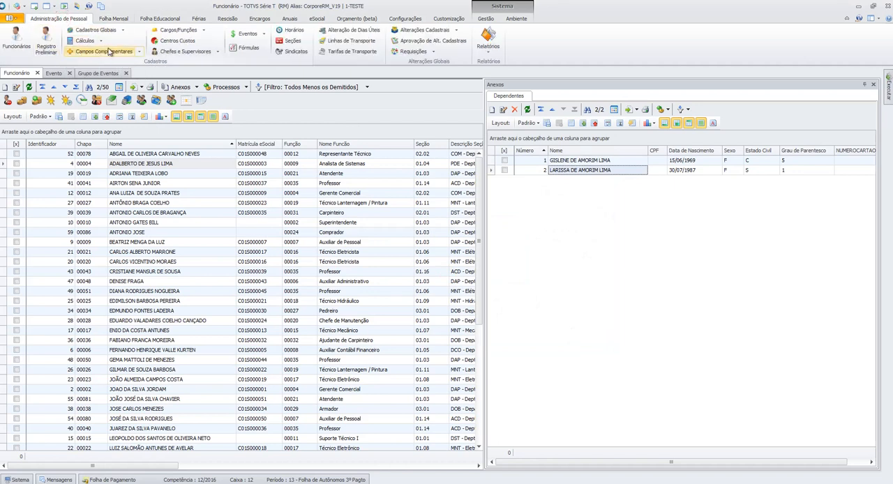
left_click(123, 30)
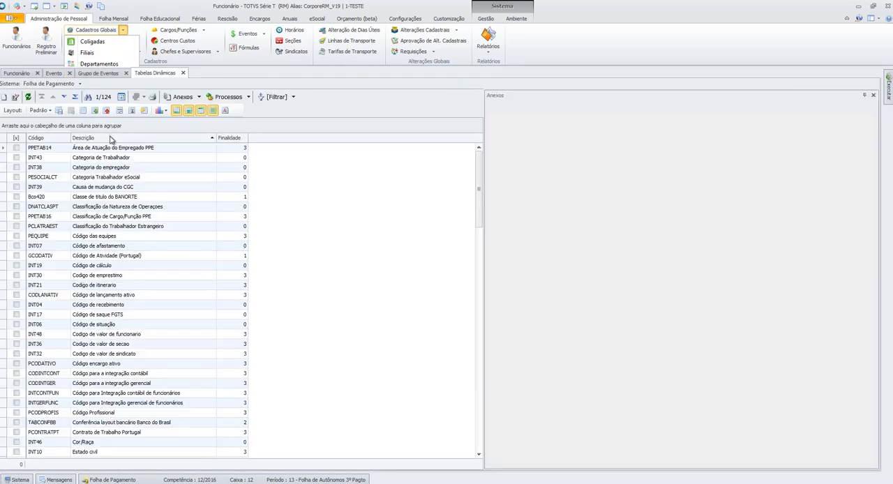
left_click(110, 137)
left_click(80, 84)
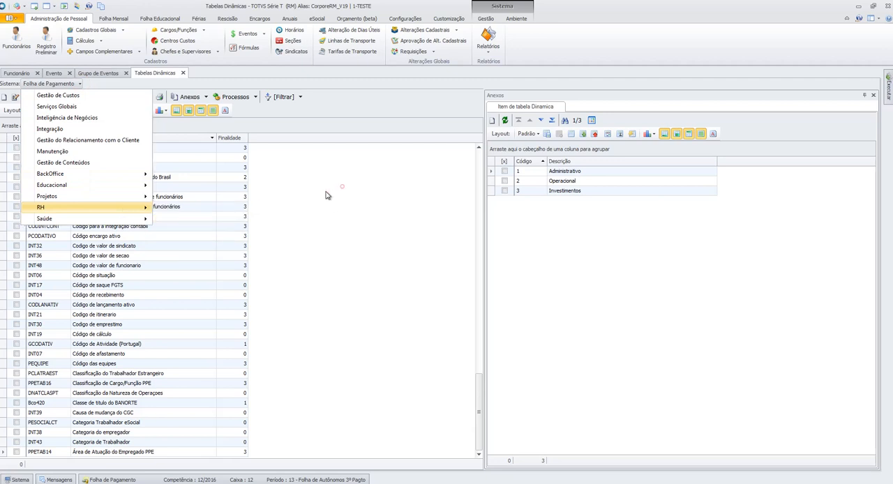
left_click(91, 255)
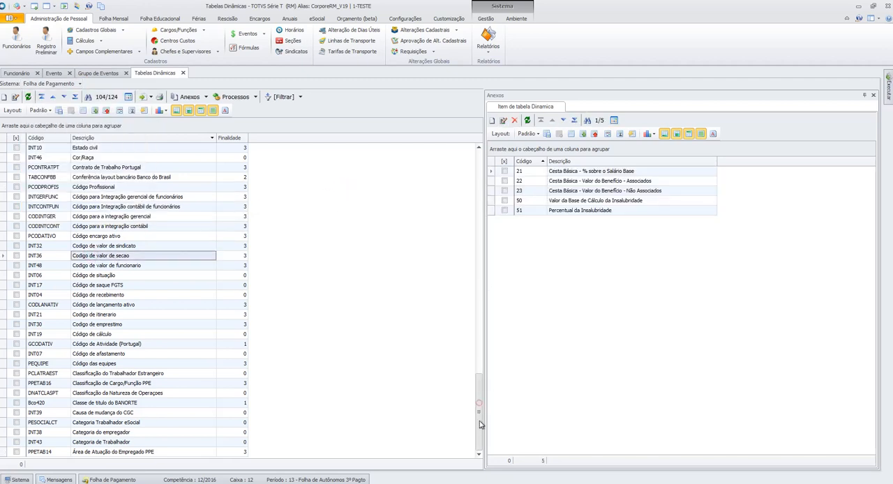
left_click(166, 139)
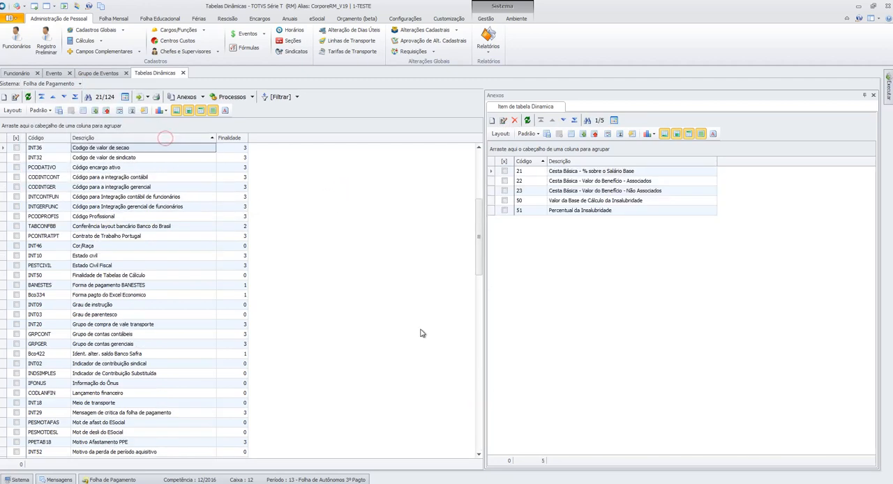
left_click_drag(477, 237, 474, 406)
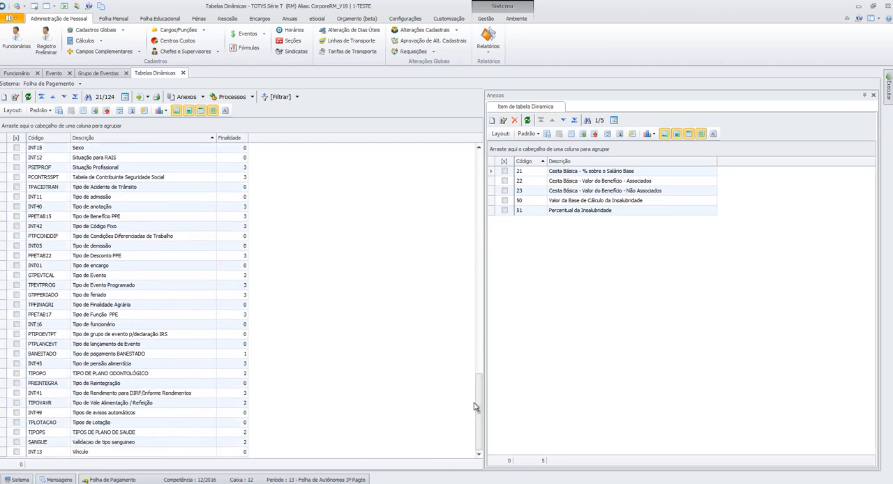
left_click(116, 248)
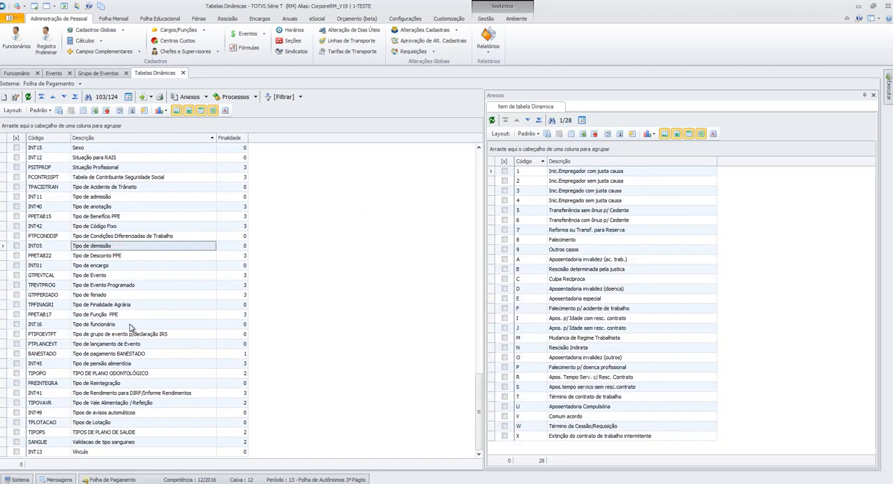
left_click(131, 364)
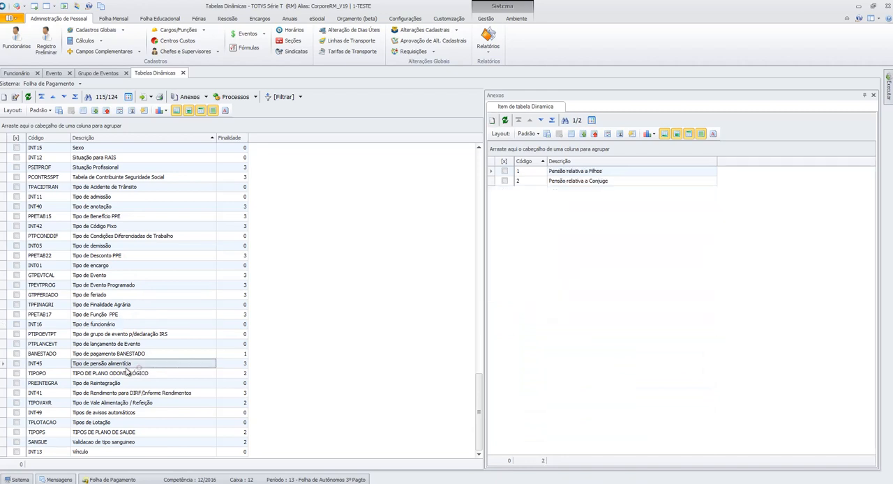
- Open the Pensão relativa a Filhos item, close it without changes, and check both pension type items
left_click(594, 172)
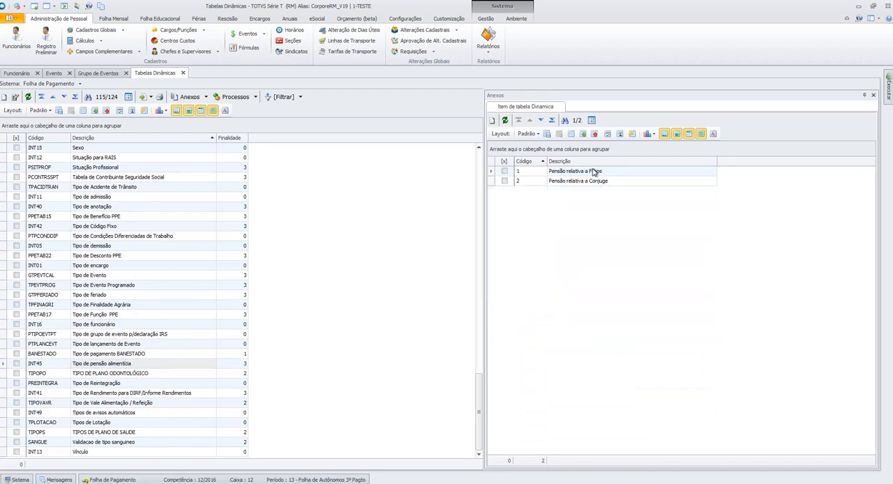
double_click(594, 171)
left_click(496, 297)
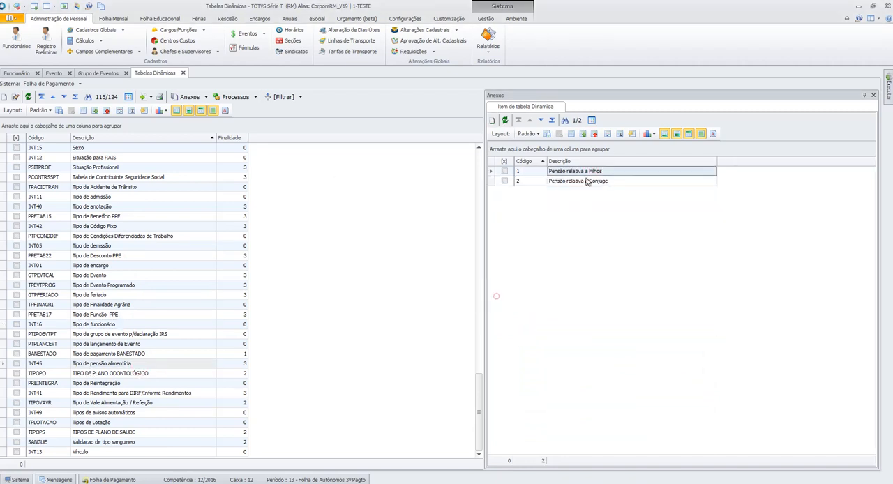
left_click(571, 183)
left_click(573, 171)
left_click(492, 121)
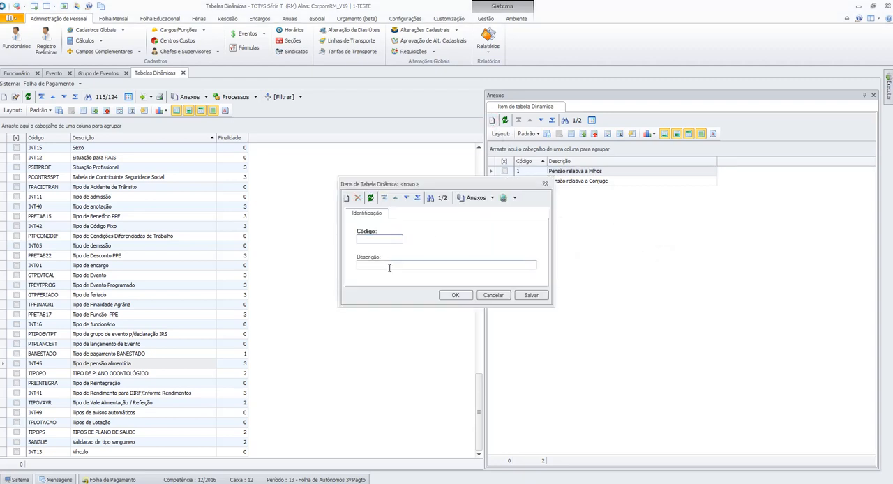
left_click(494, 295)
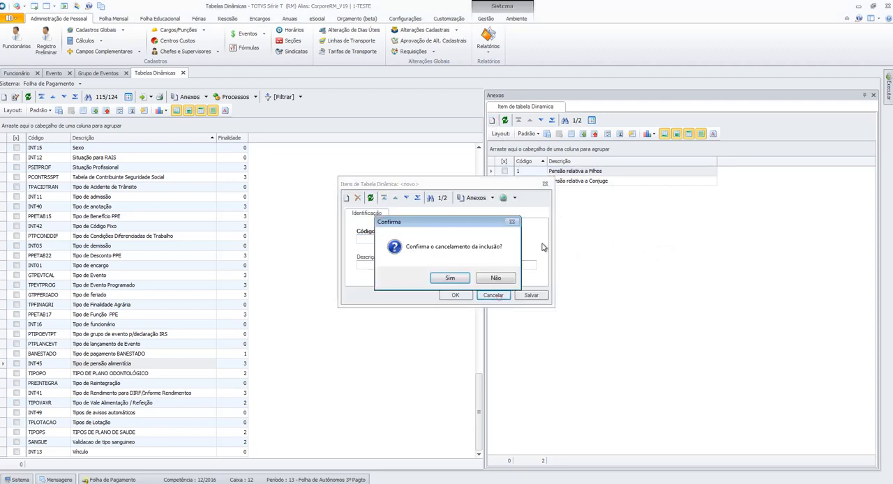
left_click(448, 278)
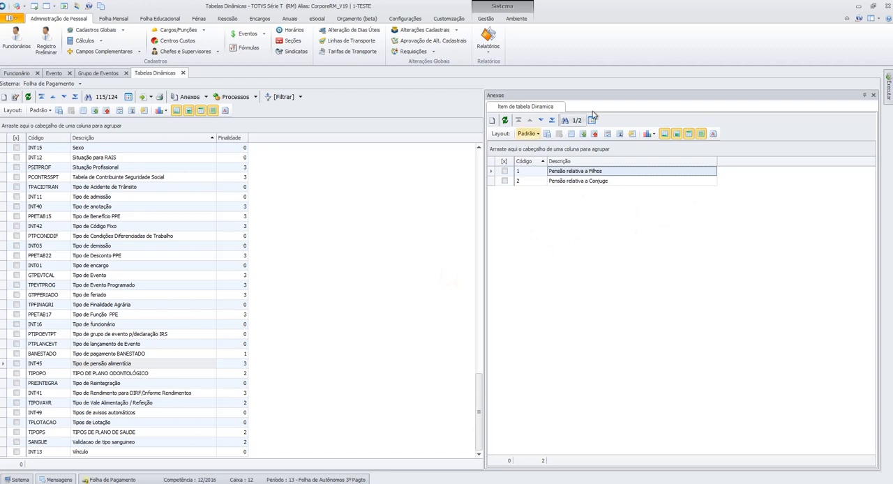
- Close the dynamic table attachments, return to the employee list and enable the Pensão incidence on dependent number 2
left_click(874, 96)
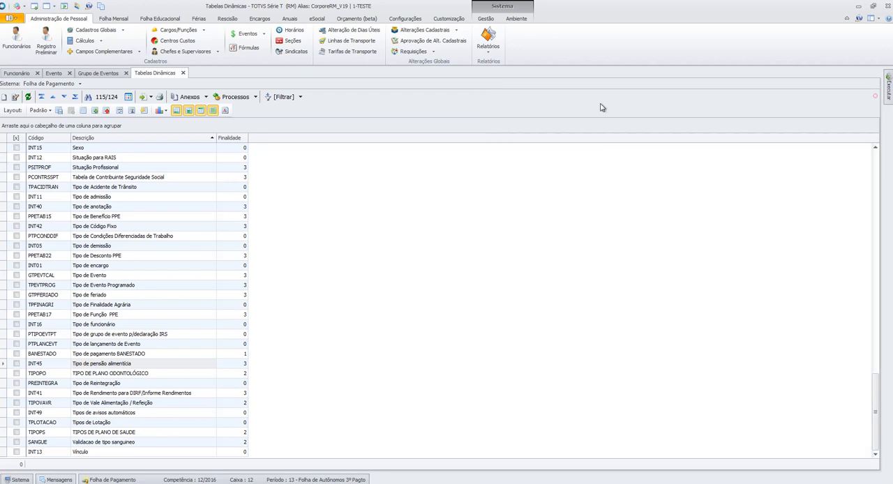
left_click(17, 73)
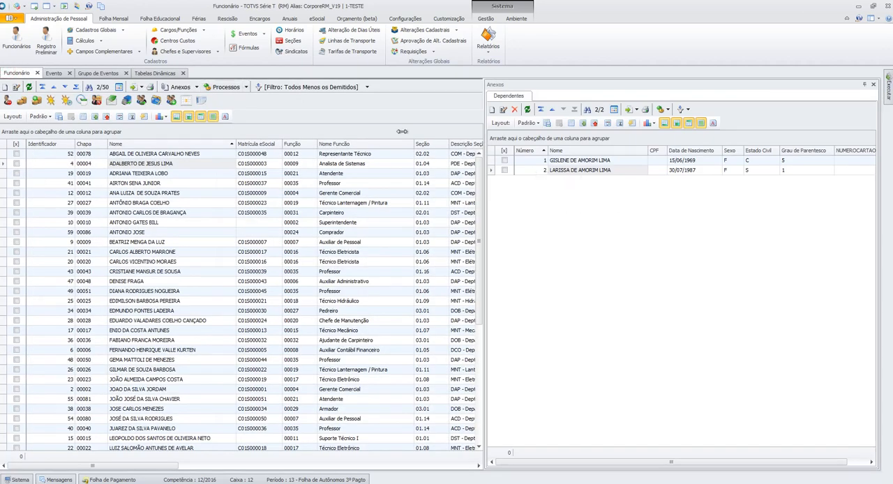
left_click(584, 171)
double_click(583, 171)
left_click(342, 172)
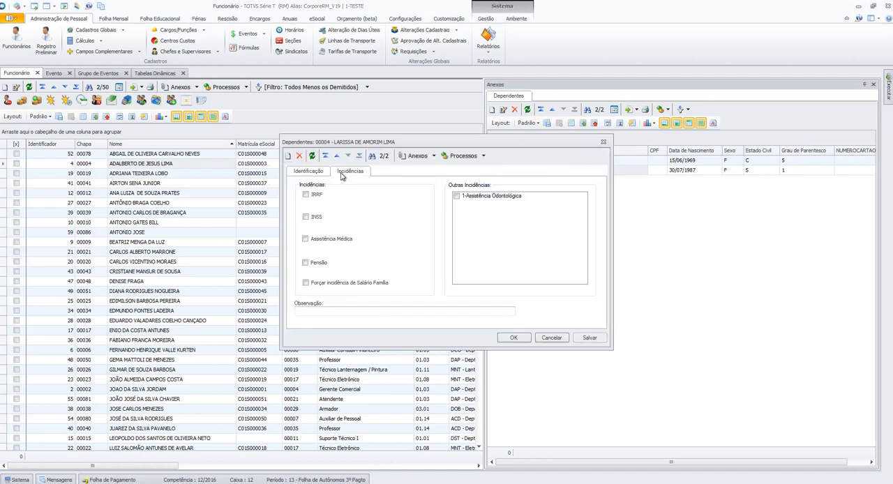
left_click(315, 261)
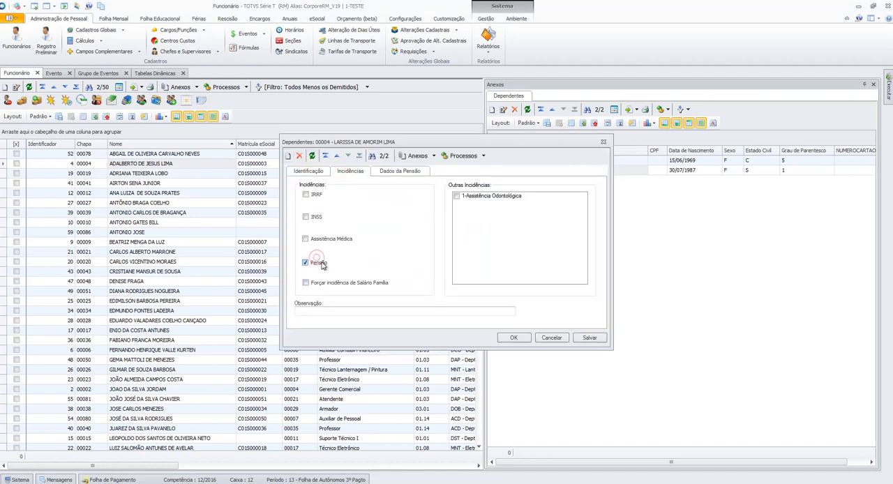
- Set the dependent's pension type to 1, Pensão relativa a Filhos
left_click(399, 172)
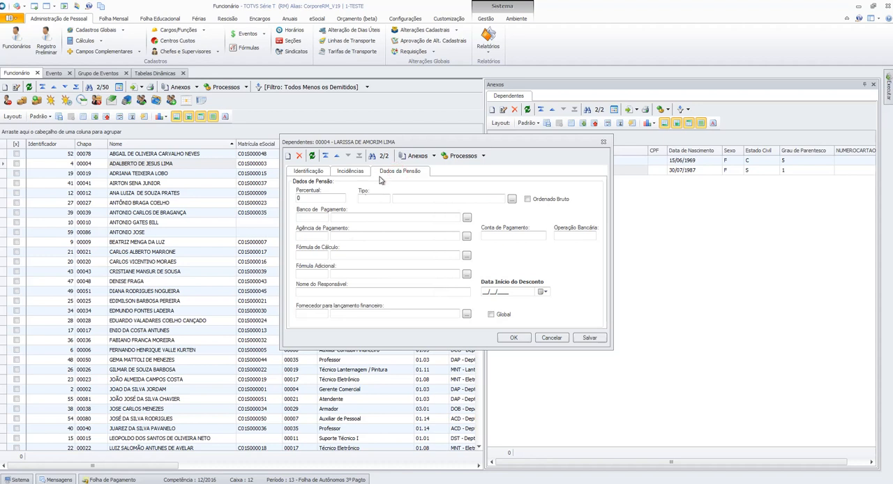
left_click(512, 199)
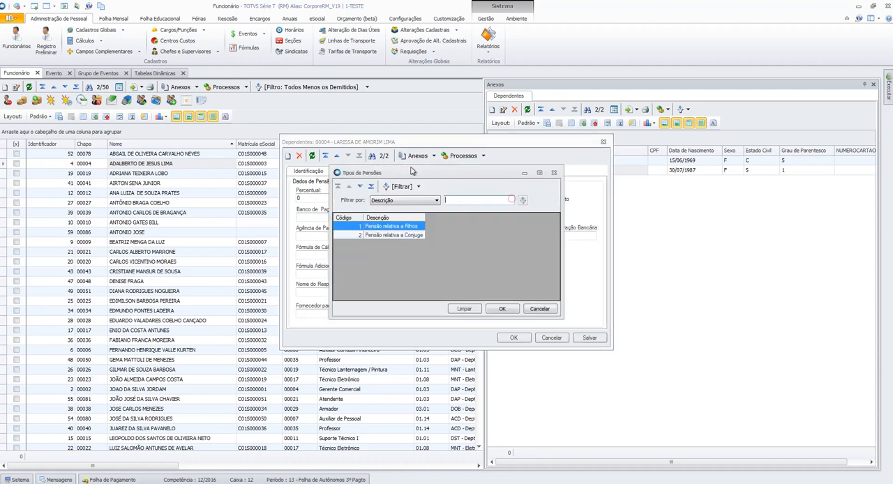
left_click(502, 309)
left_click(335, 201)
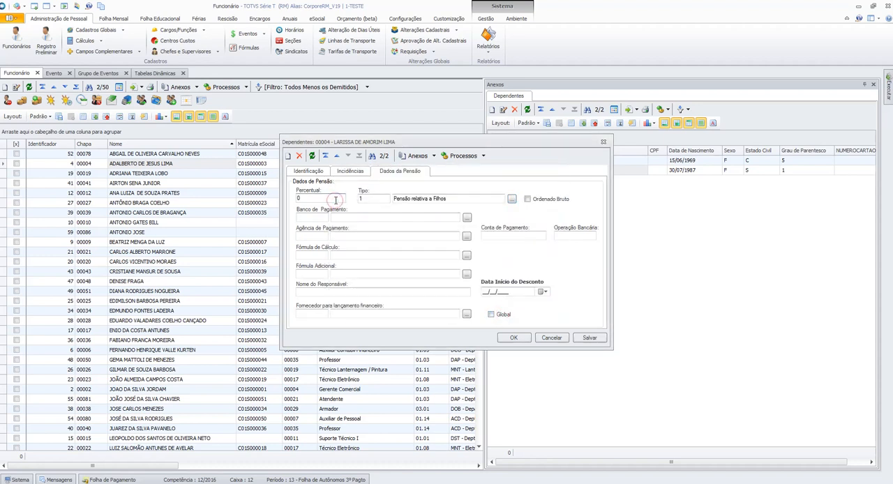
left_click(468, 219)
left_click(546, 307)
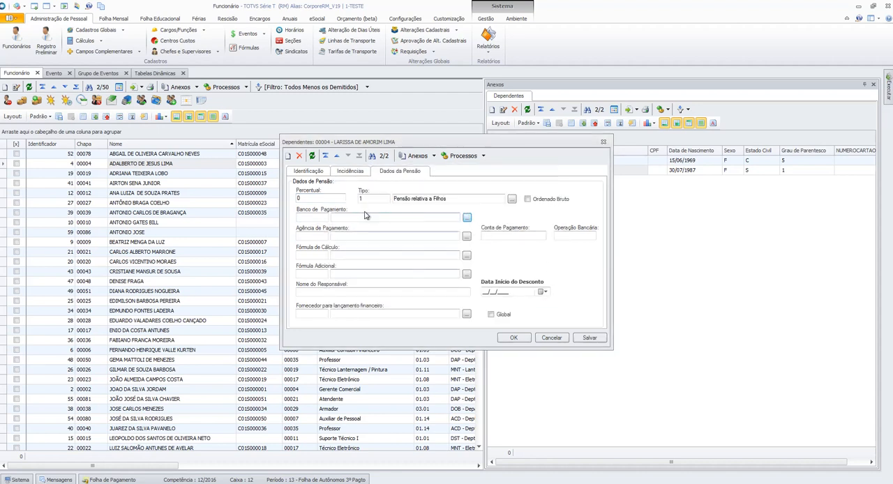
left_click(323, 233)
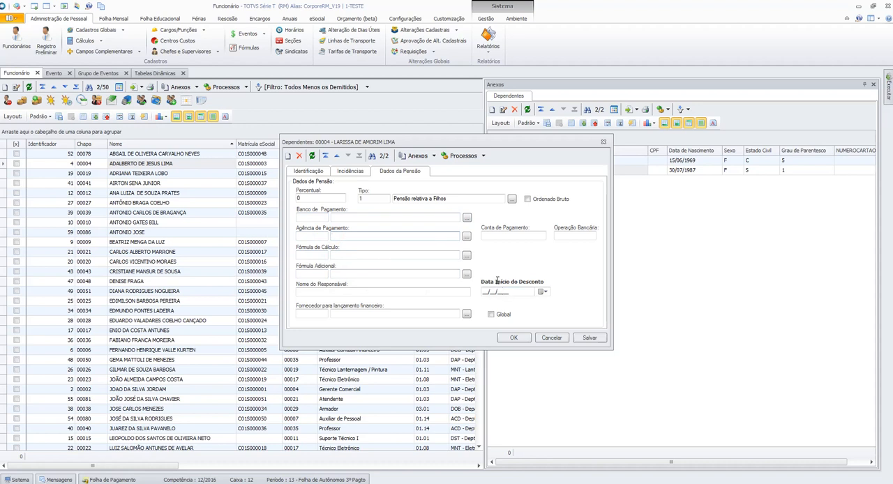
- Set the pension percentage to 30 and enable Ordenado Bruto
left_click(329, 199)
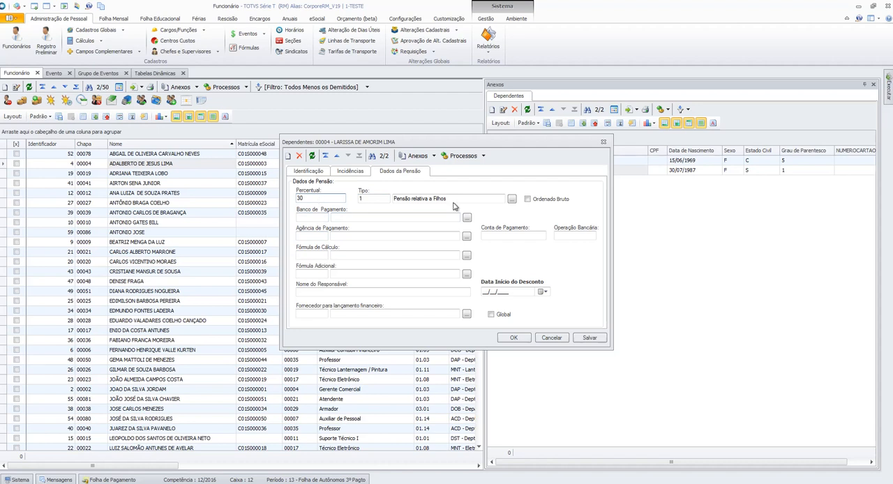
left_click(540, 200)
- Set the pension's payment bank to 001 BANCO DO BRASIL and its payment branch to 0433 SAVASSI
left_click(466, 218)
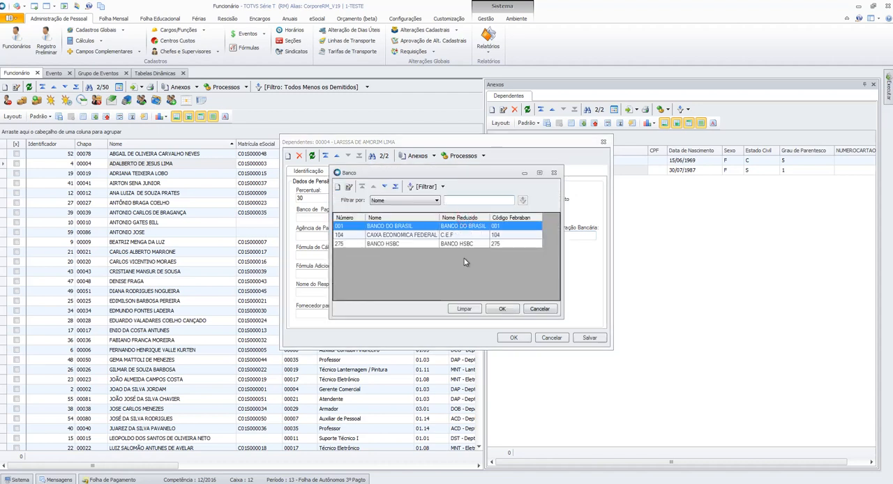
left_click(500, 309)
left_click(465, 238)
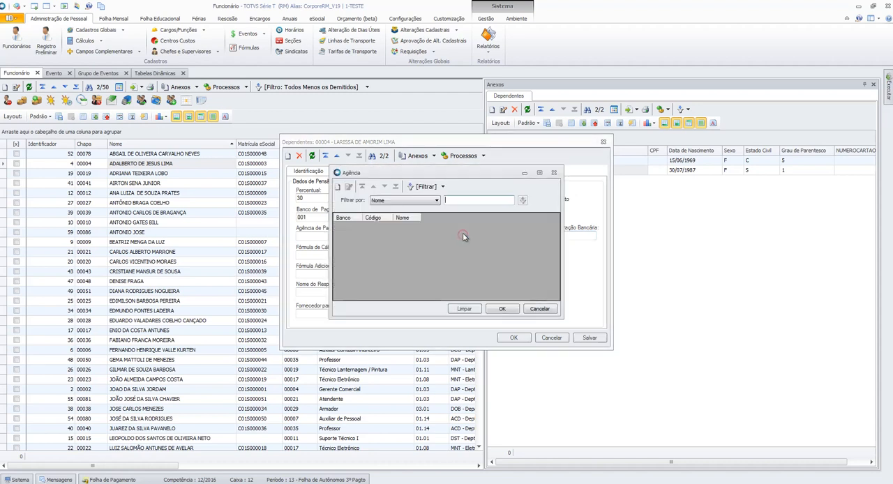
type("%")
key("Return")
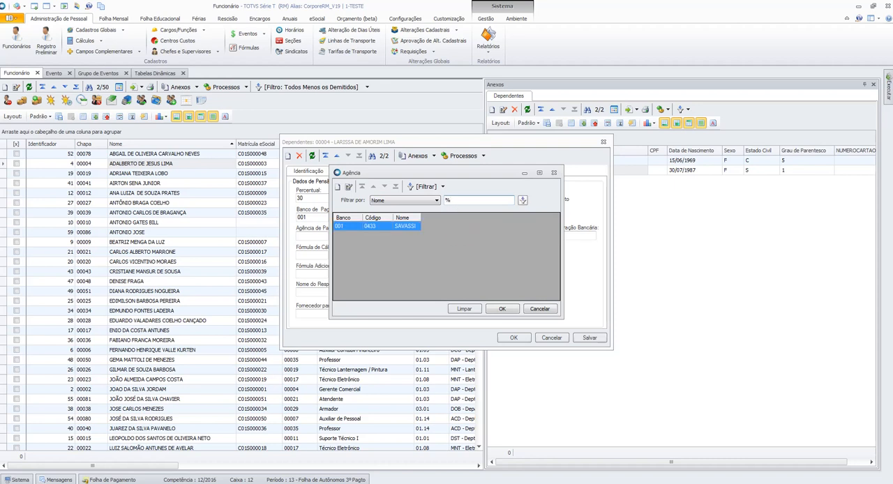
left_click(504, 310)
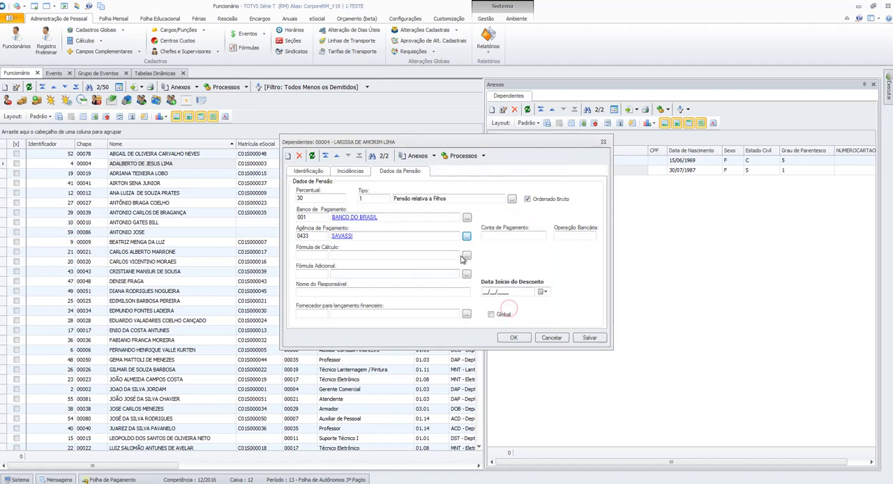
left_click(311, 255)
left_click(315, 274)
left_click(318, 293)
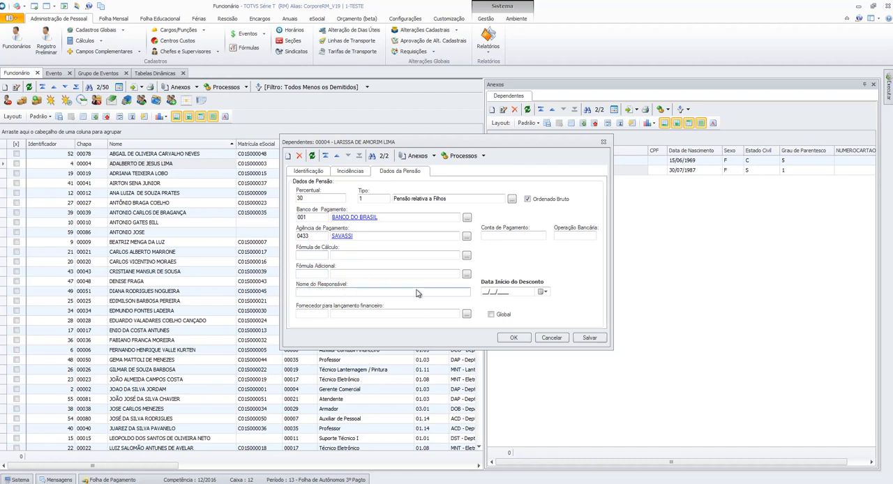
- Look at the supplier lookup for the pension's financial posting and leave it without choosing a supplier
left_click(324, 313)
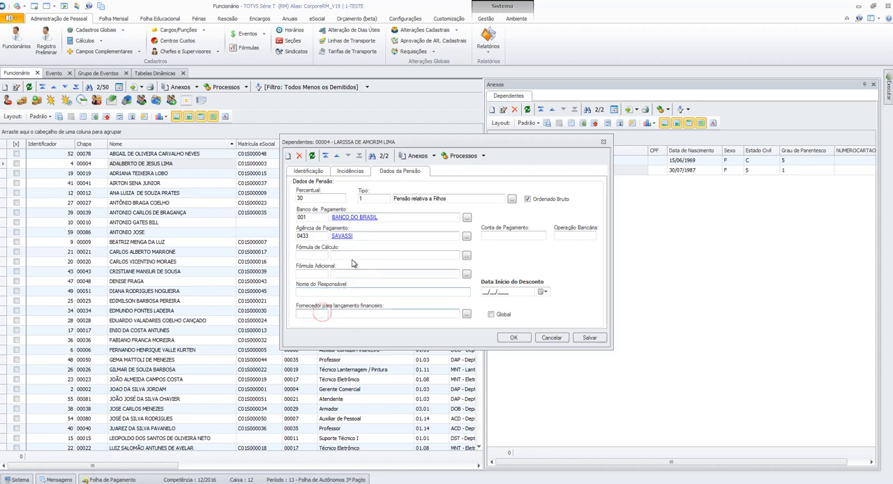
left_click(466, 315)
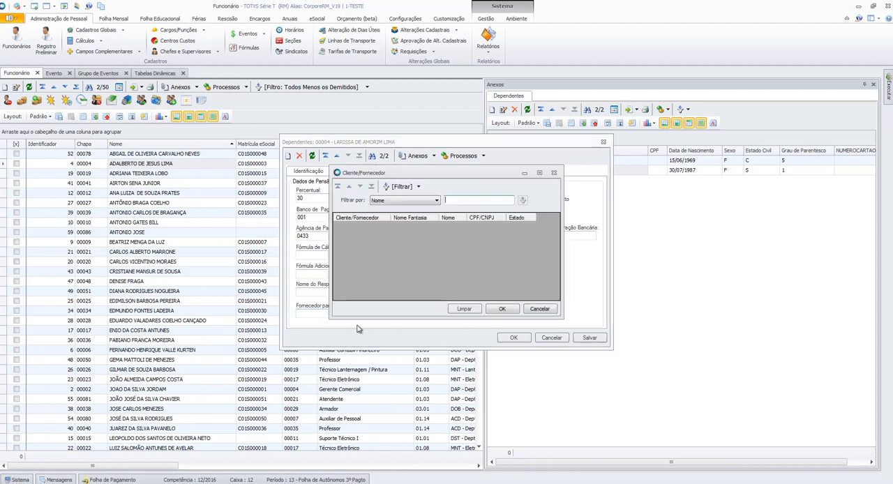
left_click(549, 311)
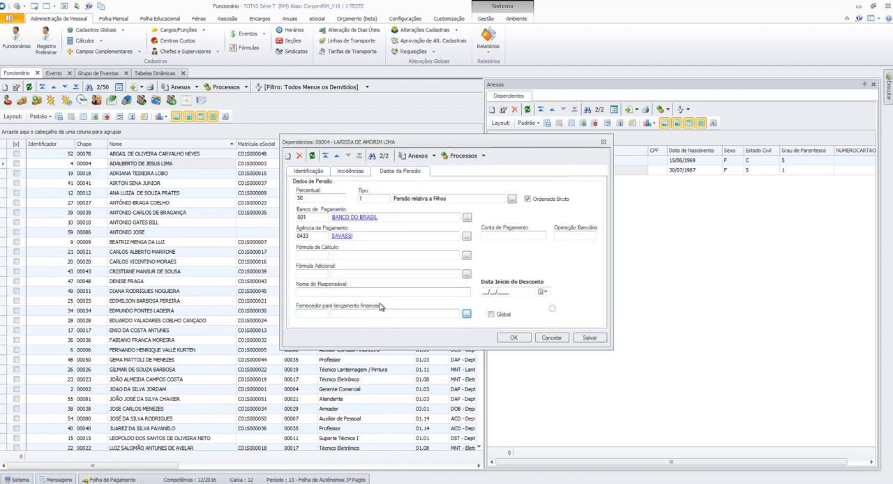
left_click(353, 313)
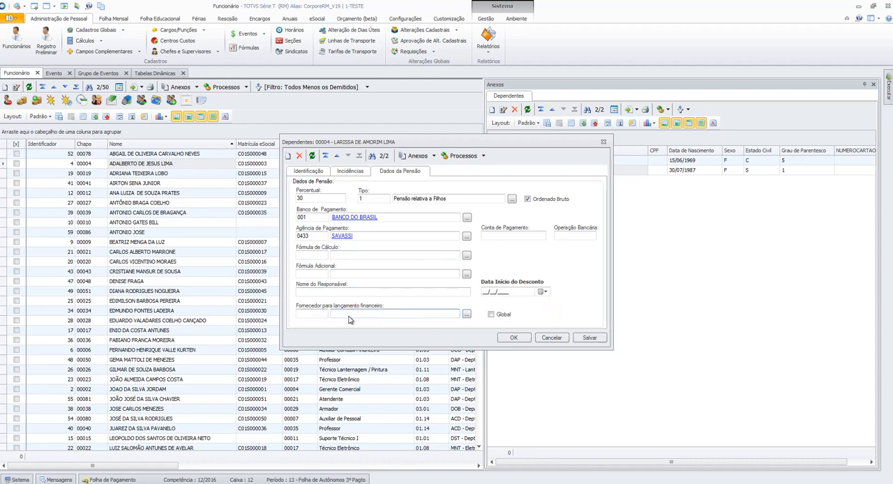
- Set the pension's Data Início do Desconto to 01/09/2018, leaving the payment account and bank operation blank
left_click(501, 292)
type("01/09/2018")
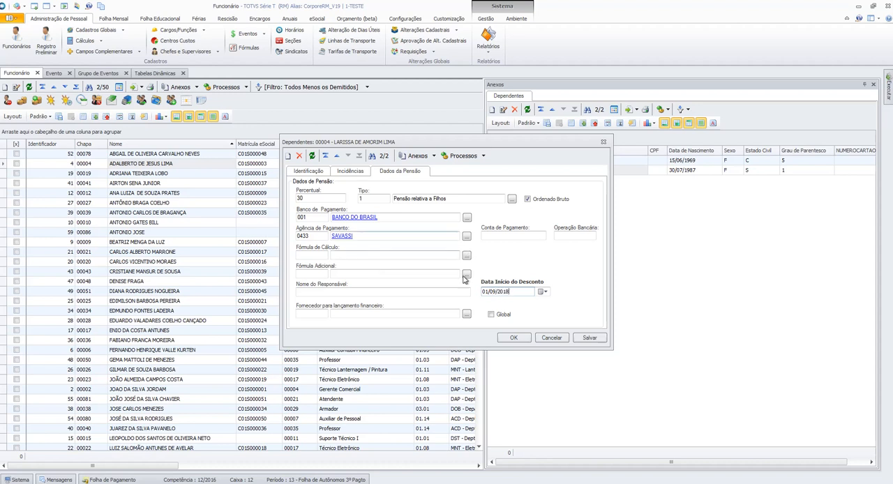
left_click_drag(513, 291, 484, 296)
left_click(522, 236)
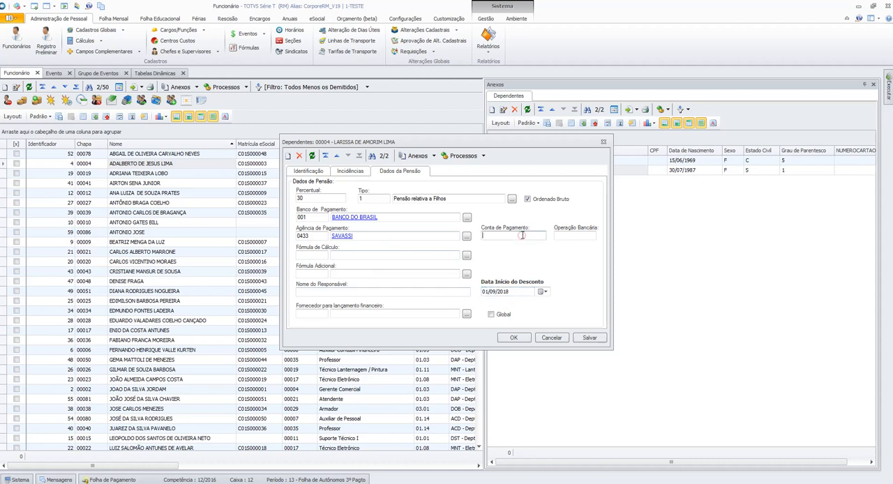
left_click(579, 235)
- Disable Ordenado Bruto in the dependent's pension data and save the record
left_click(593, 338)
left_click(530, 201)
left_click(590, 337)
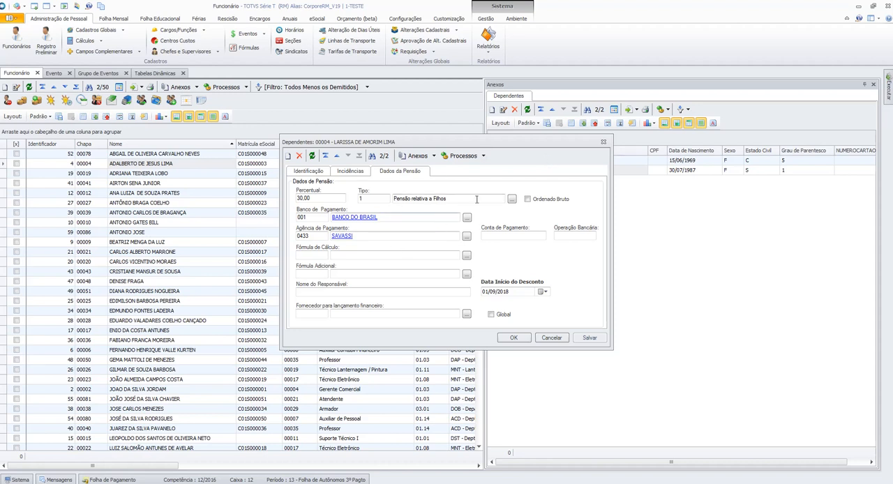
- Examine the dependent's Eventos não considerados para pensão and the new-entry form with its event lookup and Folha option, without saving an entry
left_click(433, 156)
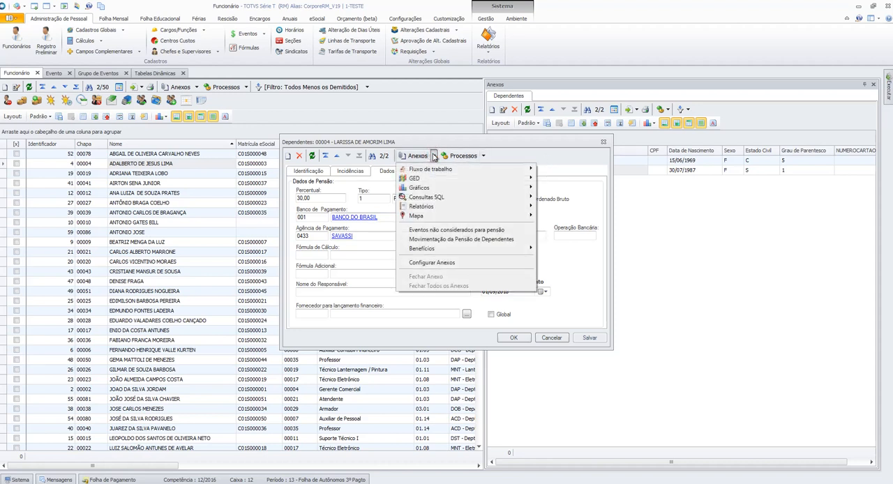
left_click(433, 230)
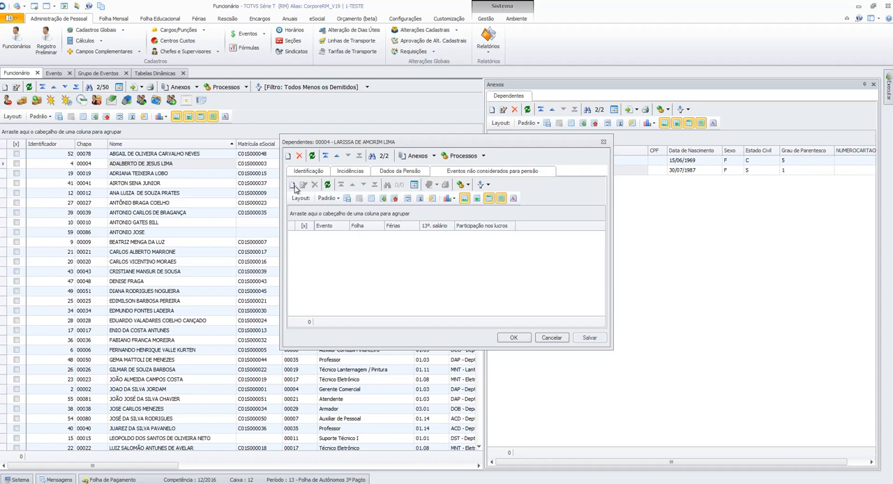
left_click(293, 185)
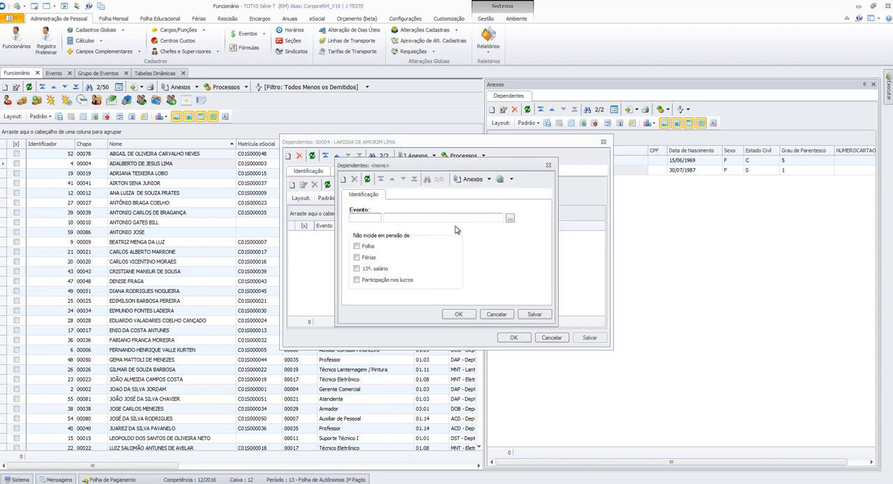
left_click(509, 219)
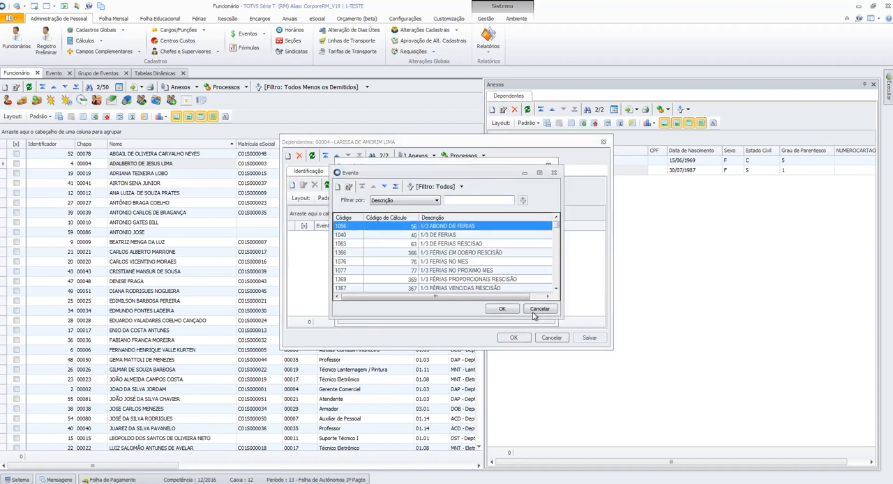
left_click(540, 313)
left_click(358, 247)
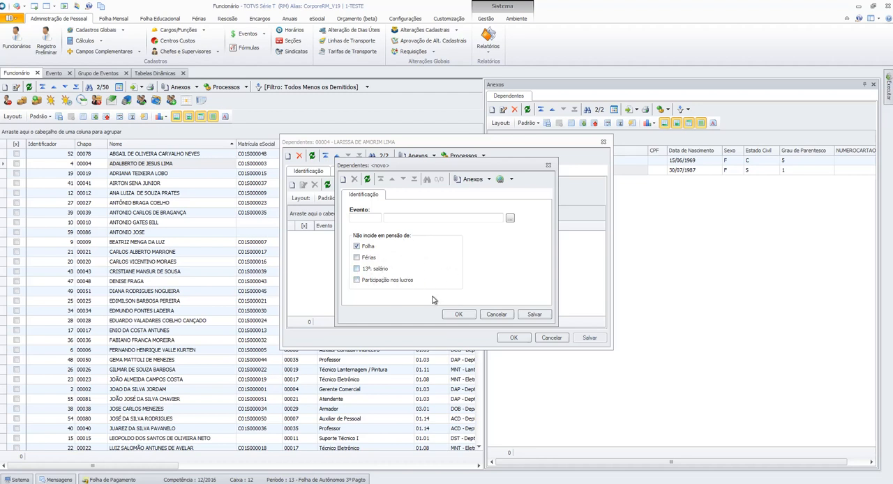
left_click(497, 314)
left_click(460, 277)
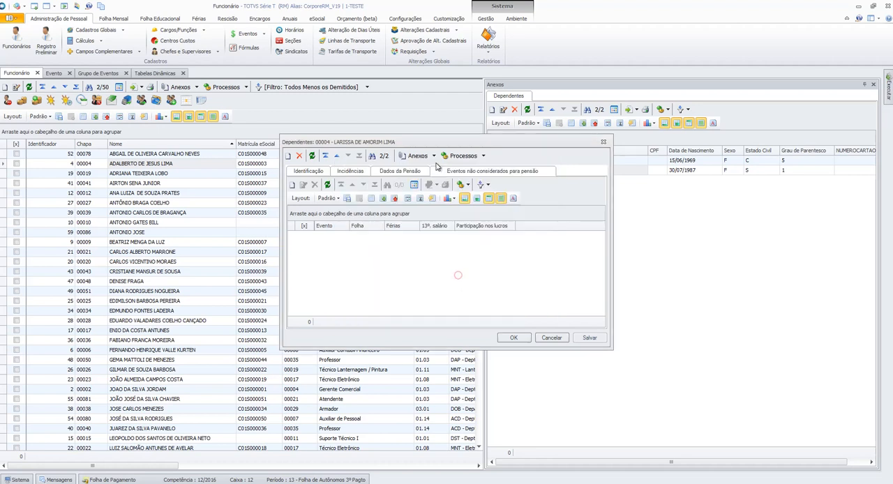
- Review the dependent's identification, incidences and pension data
left_click(432, 156)
left_click(433, 156)
left_click(368, 170)
left_click(309, 171)
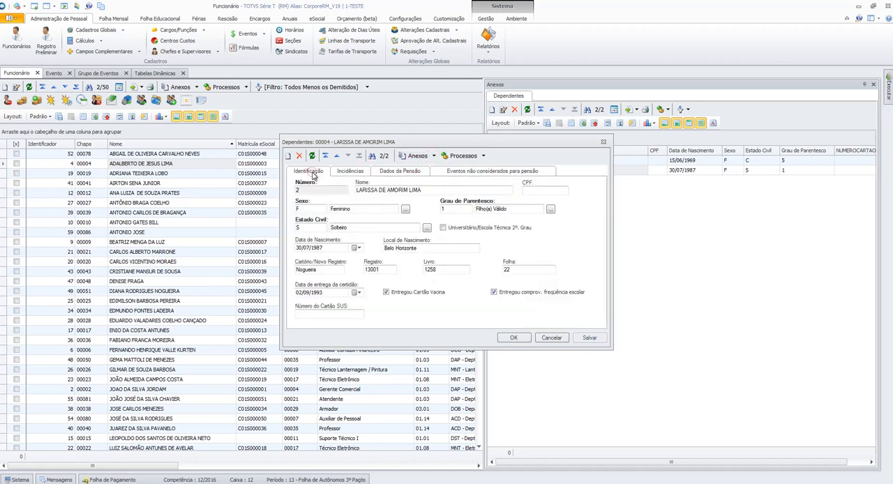
left_click(351, 171)
left_click(394, 173)
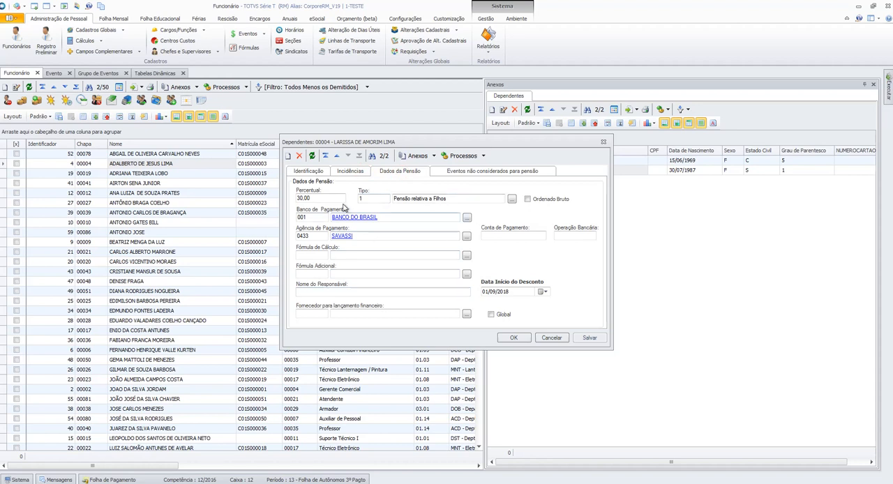
left_click(541, 202)
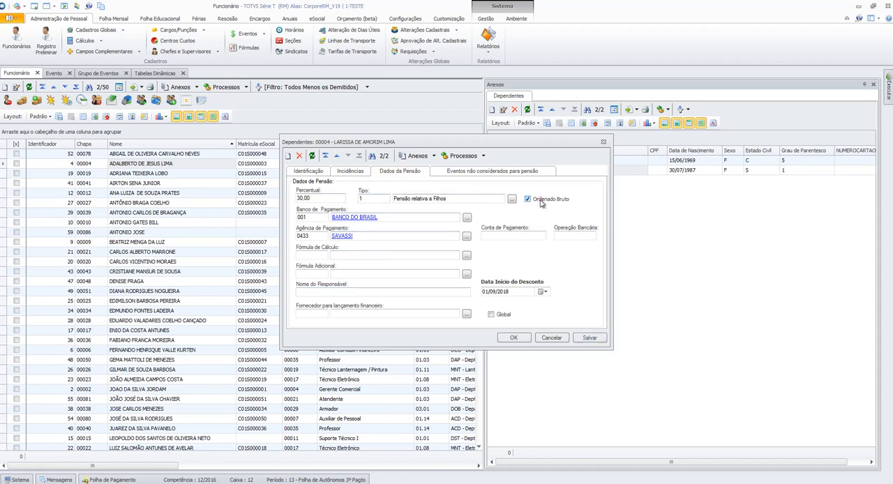
left_click(541, 201)
left_click(323, 196)
left_click(554, 201)
left_click(335, 198)
- List all formulas available for the pension's Fórmula de Cálculo with the title filter %, sorted by Código
left_click(316, 257)
left_click(466, 257)
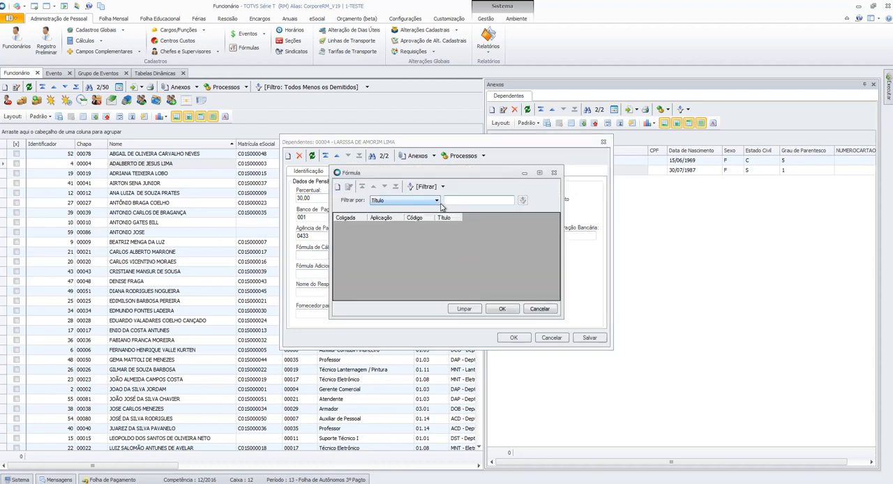
type("S")
key("BackSpace")
key("BackSpace")
type("%")
key("Return")
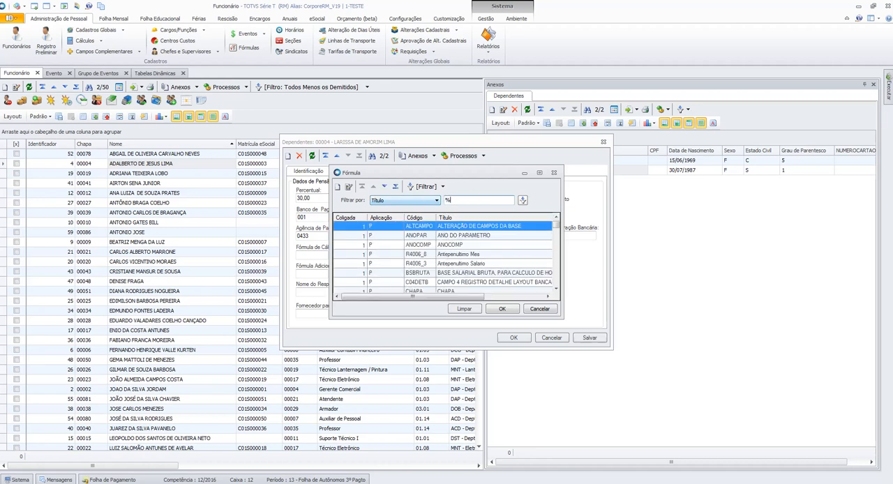
left_click(417, 218)
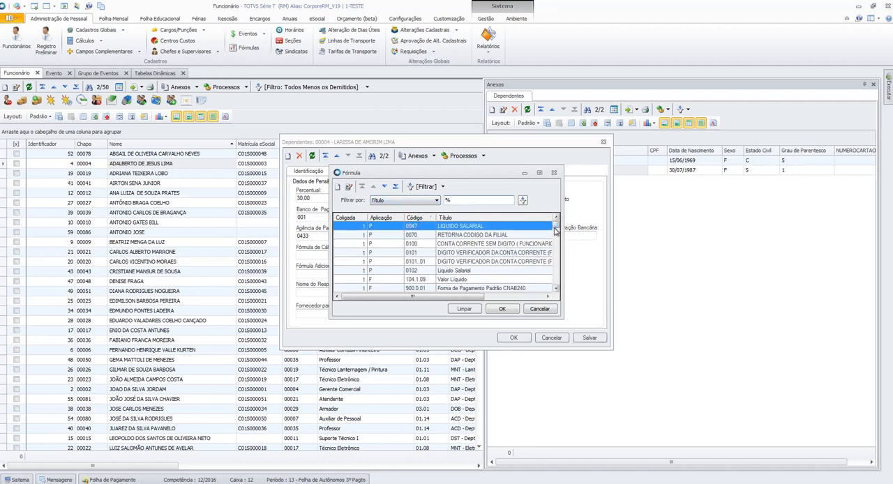
- Search the formulas for SM by Título and by Código
double_click(481, 200)
type("SM")
key("Return")
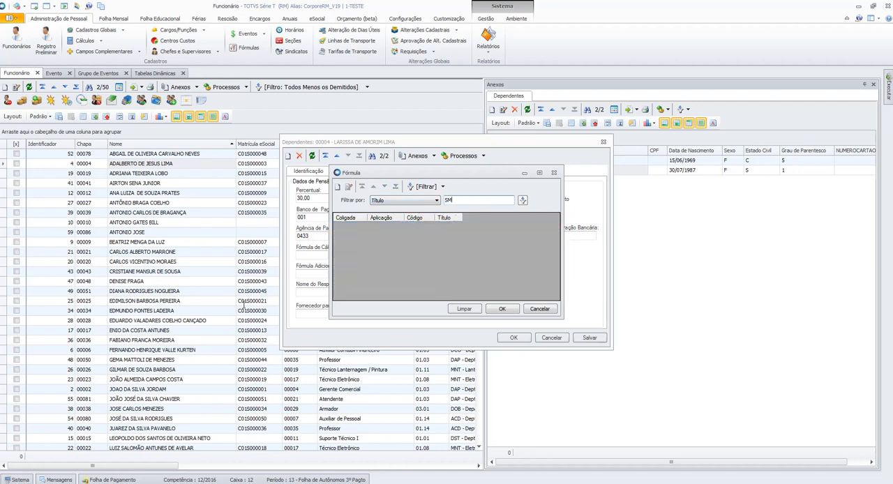
left_click(412, 200)
left_click(401, 222)
left_click(412, 200)
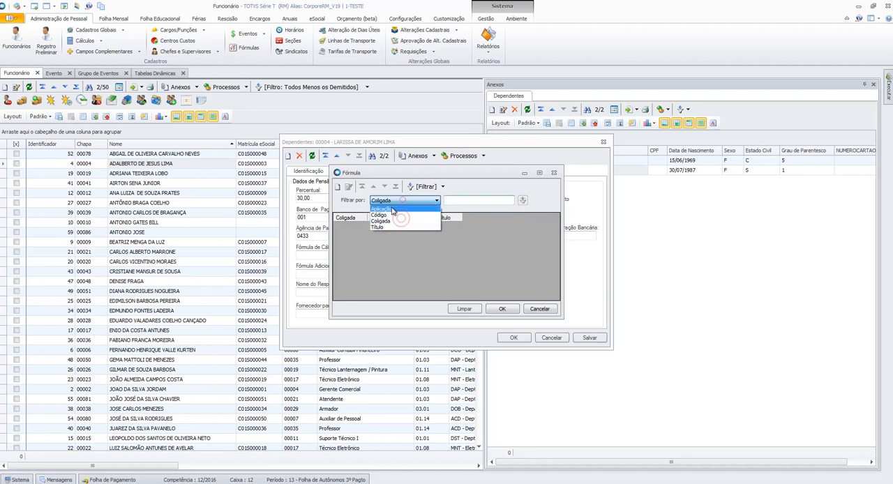
left_click(381, 215)
left_click(457, 200)
type("SM")
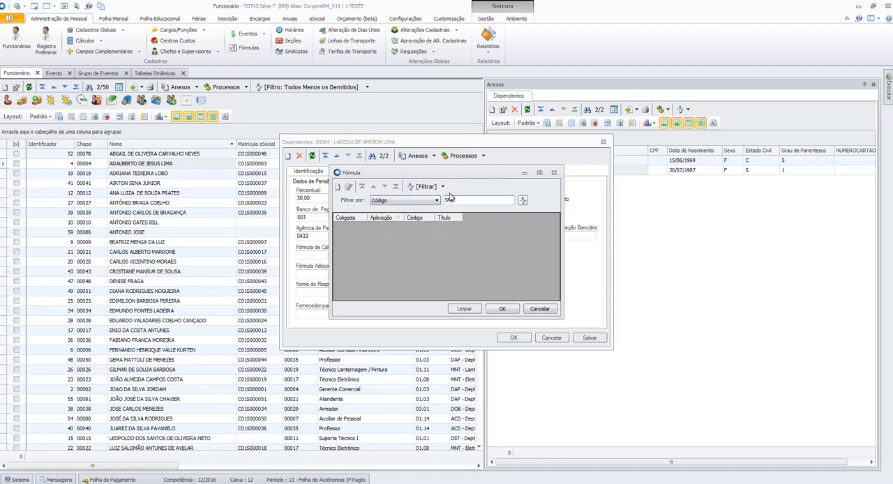
key("Return")
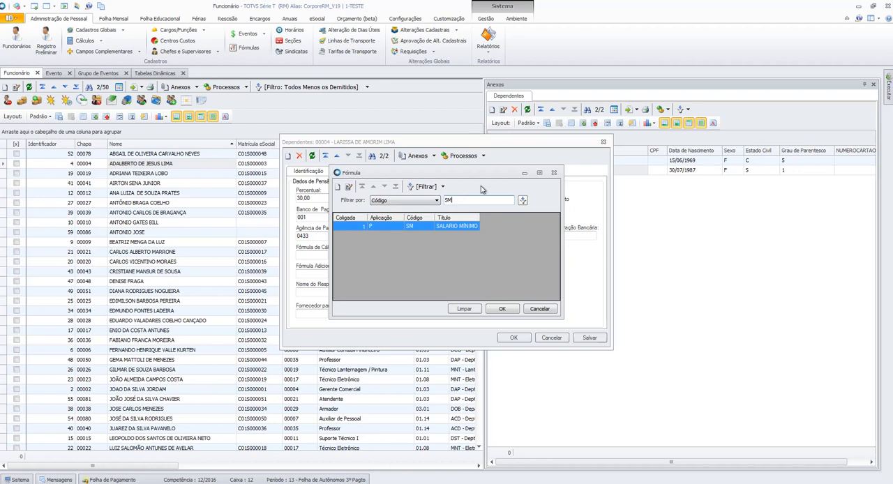
- Open the formula SM, SALARIO MÍNIMO, and examine its code and expression
left_click(422, 225)
left_click(349, 188)
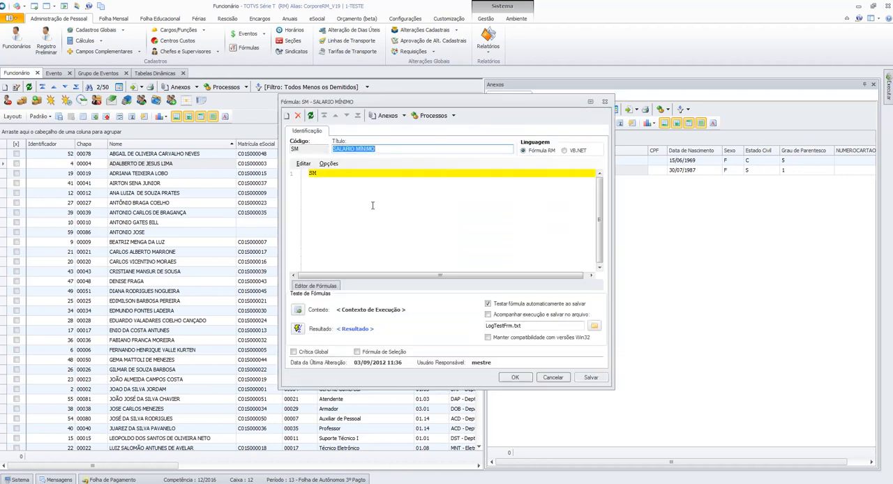
left_click_drag(320, 182, 309, 178)
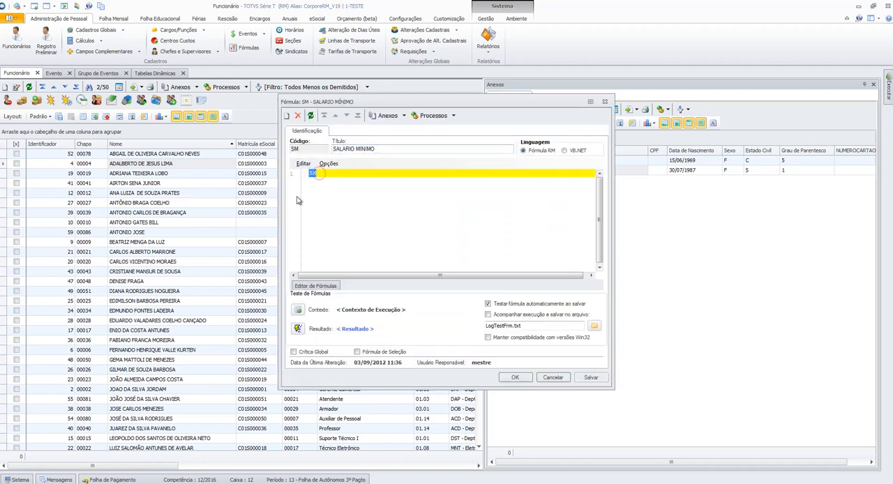
left_click(331, 184)
left_click_drag(327, 173, 261, 170)
left_click(323, 174)
left_click_drag(323, 174, 289, 174)
left_click(322, 173)
double_click(307, 149)
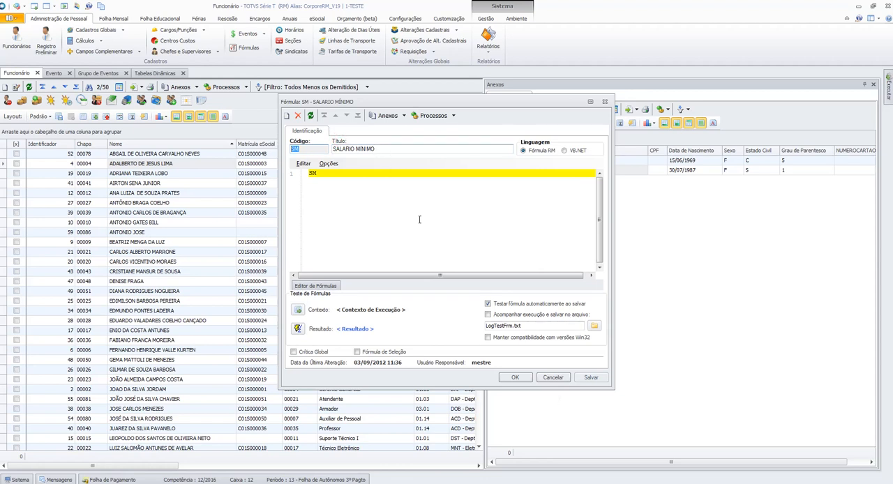
- Close the formula editor and set the pension's Fórmula de Cálculo to SM, SALARIO MÍNIMO
left_click(522, 378)
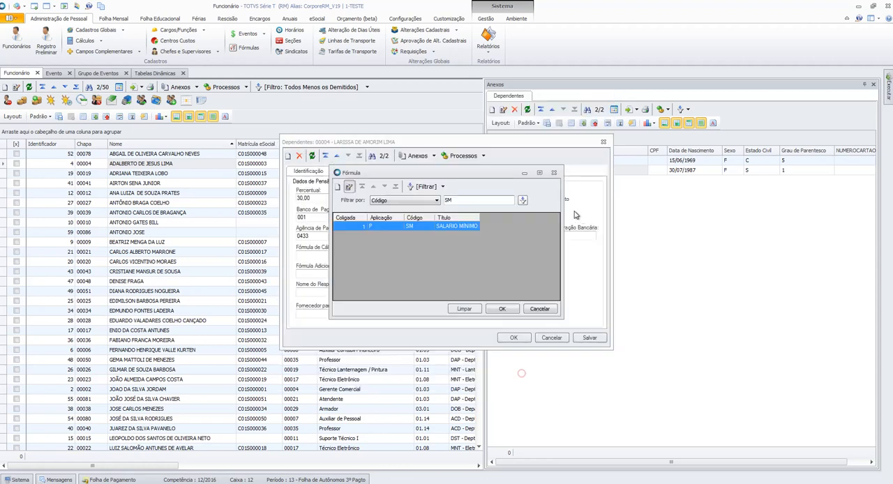
left_click(502, 309)
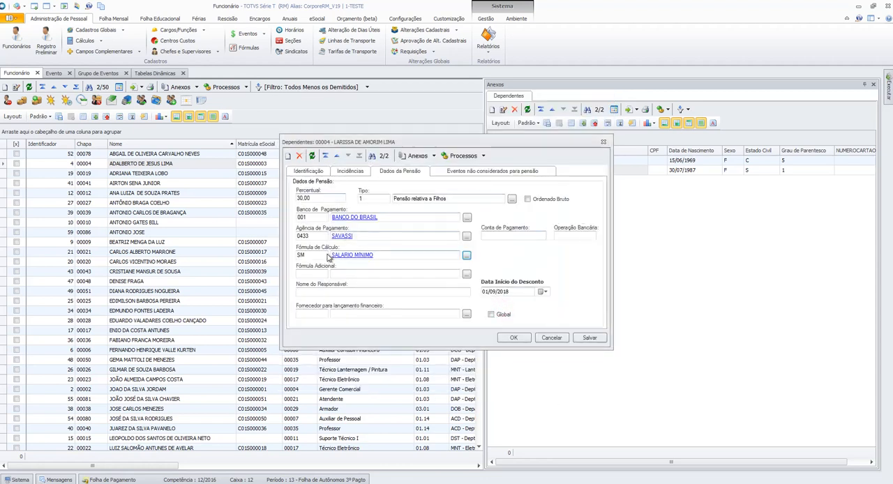
left_click(322, 199)
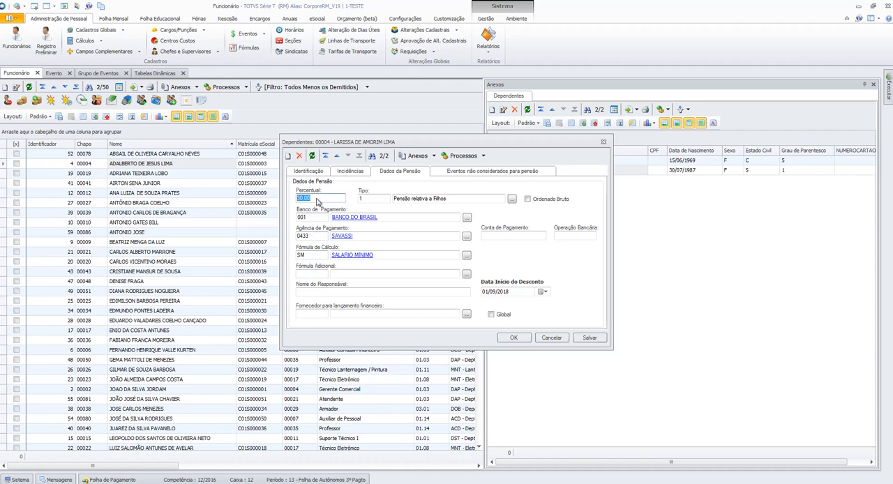
left_click(317, 199)
left_click(314, 255)
- Set the dependent's pension percentage field to 200
left_click(328, 198)
type("10")
left_click(315, 198)
type("200")
- Clear the pension's Fórmula de Cálculo, save the dependent record and close it
left_click(590, 338)
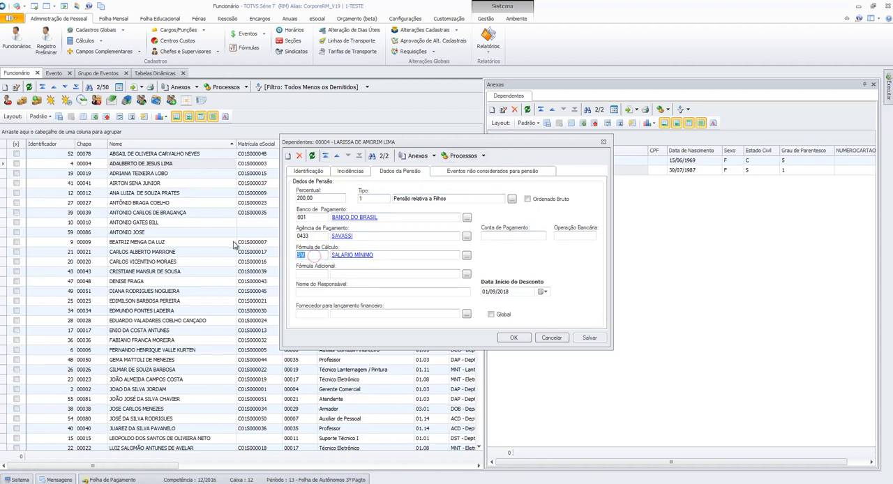
key("BackSpace")
key("BackSpace")
left_click(311, 235)
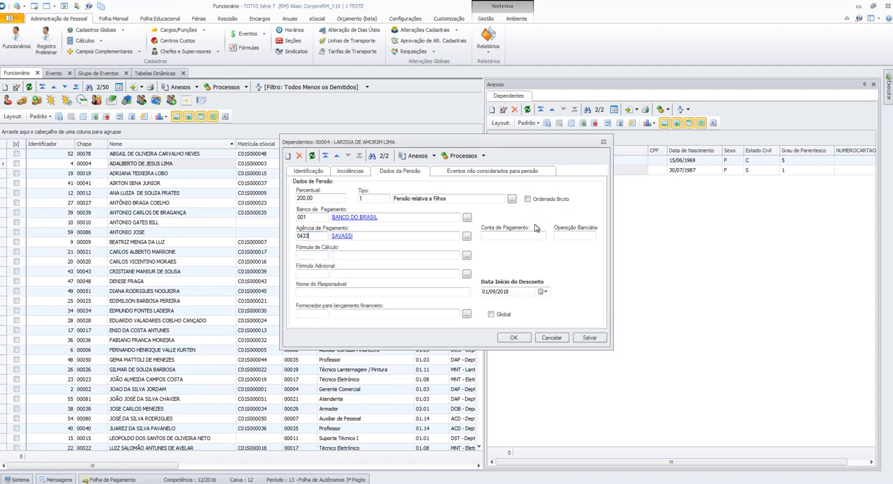
left_click(515, 337)
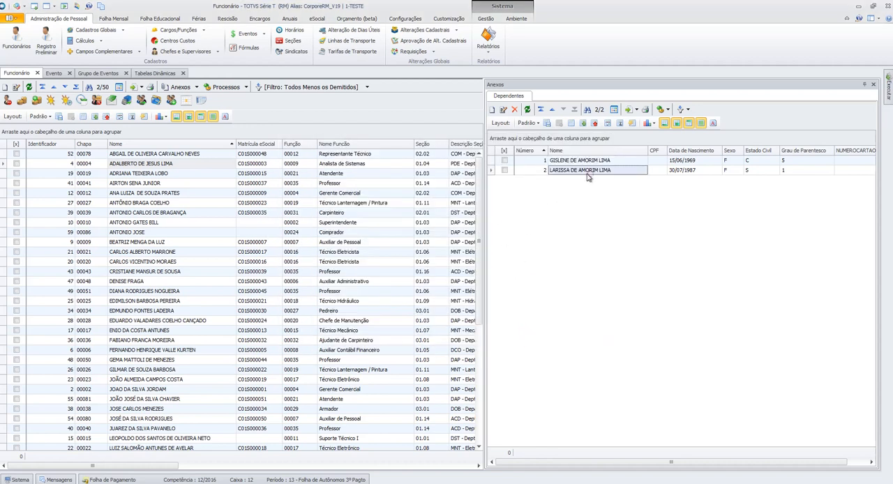
- Open the Eventos Programados attachment of the employee with Chapa 00004
left_click(730, 170)
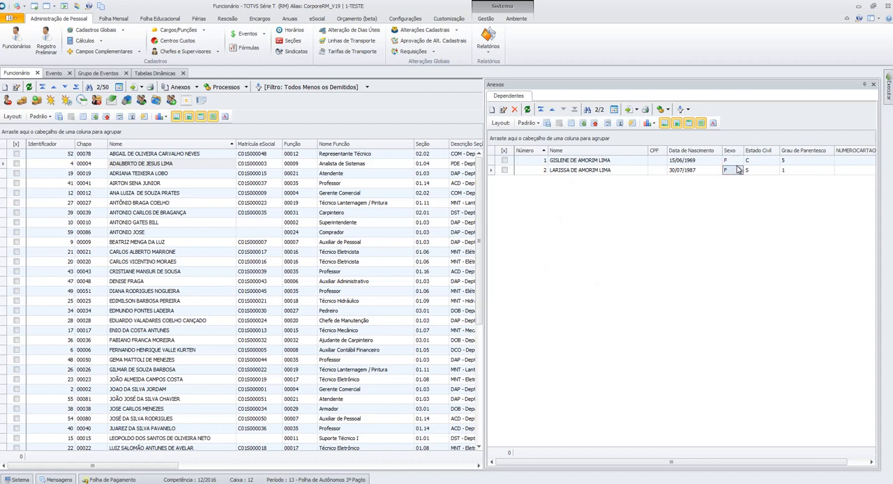
left_click(482, 160)
left_click(197, 86)
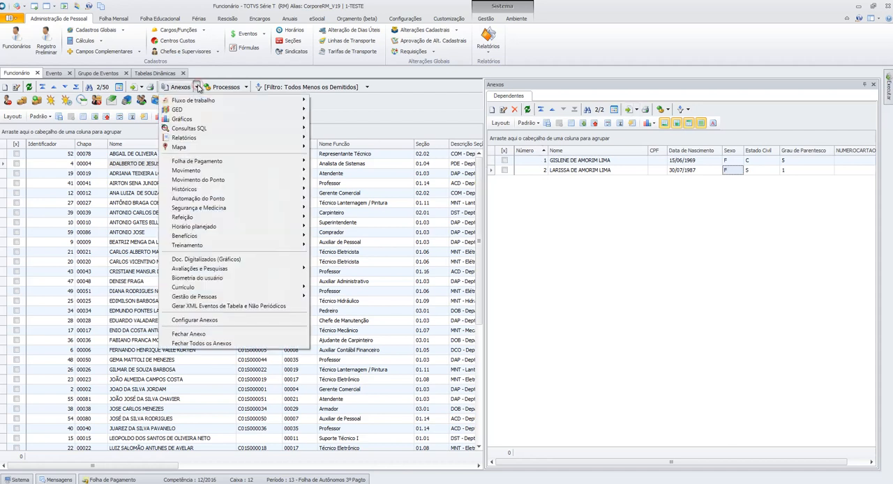
mouse_move(233, 163)
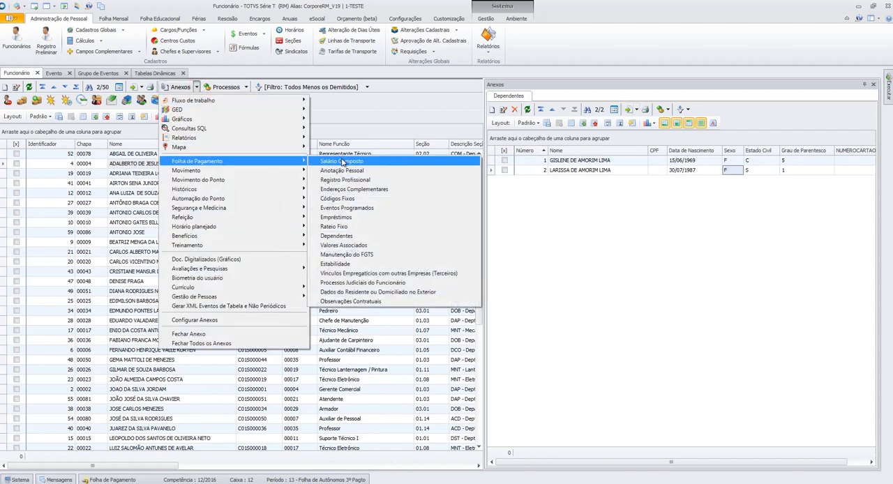
left_click(368, 208)
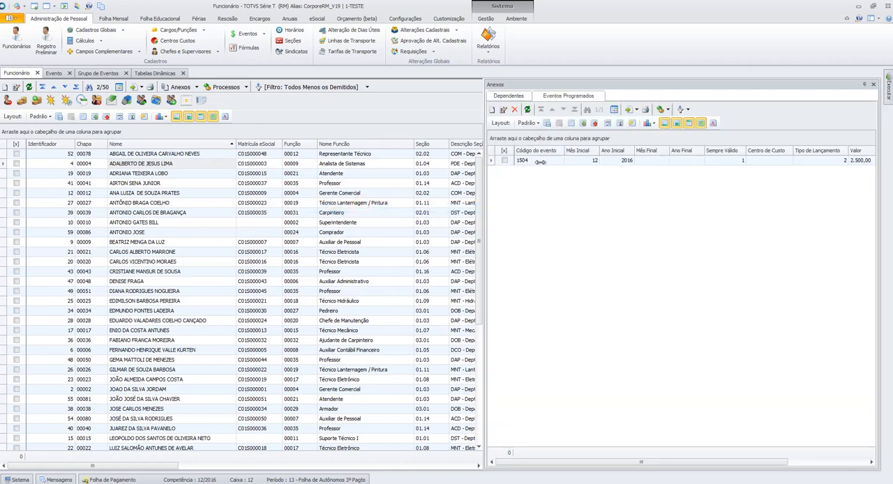
- Start a new scheduled event with event code 1013, PENSAO ALIMENTICIA FOLHA, and check the linked event's record
left_click(492, 110)
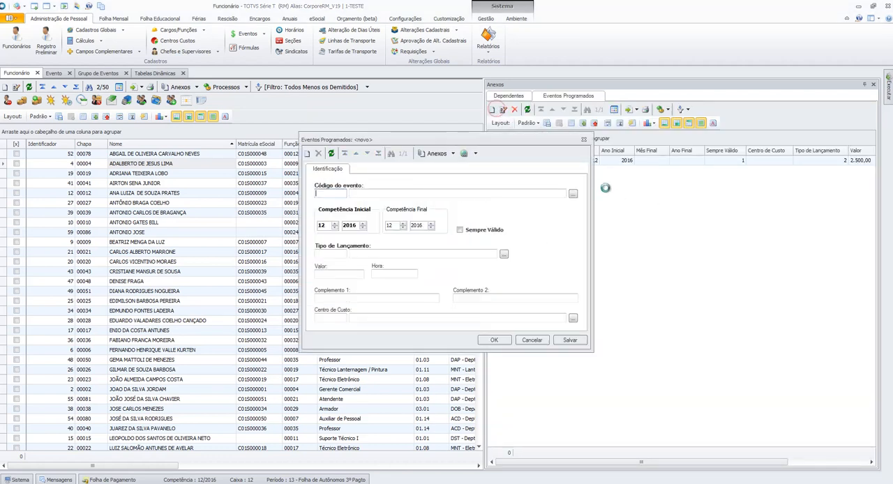
type("10")
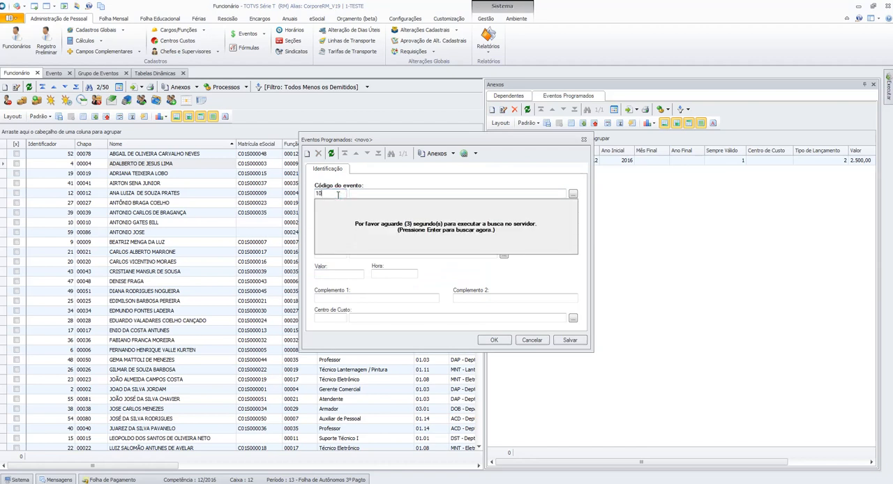
type("13")
key("Return")
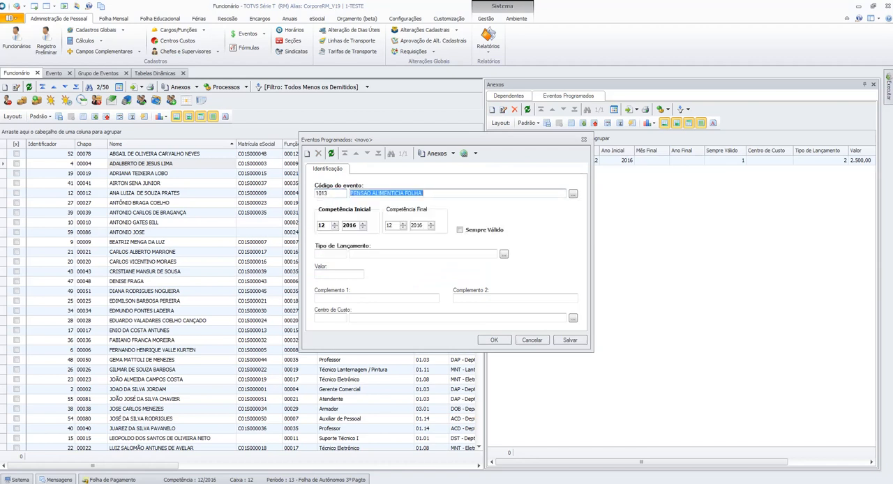
left_click(400, 196)
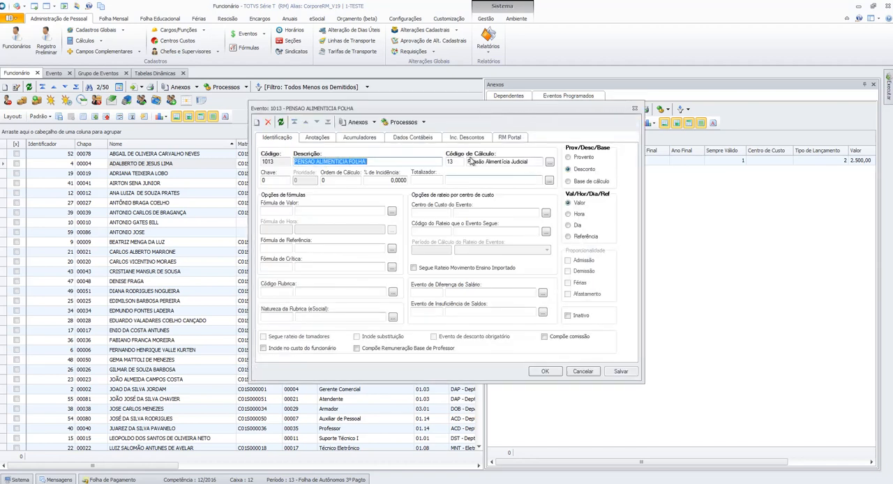
left_click(582, 371)
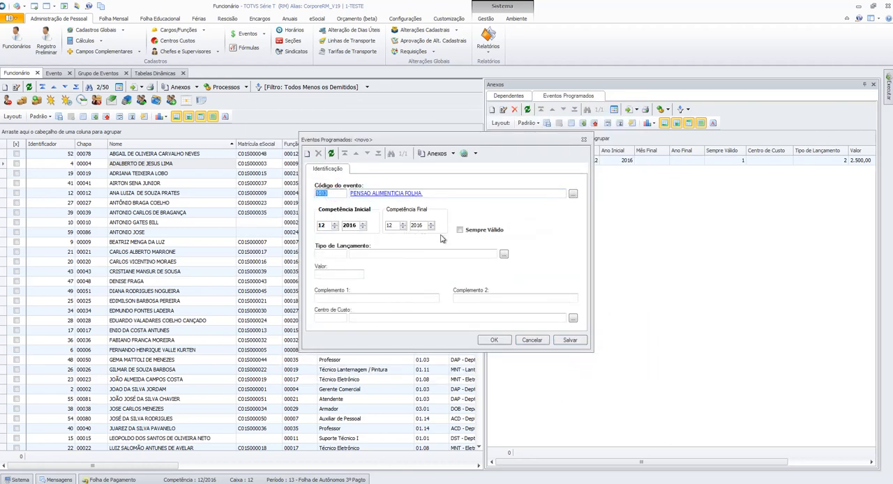
- Mark the scheduled event as Sempre Válido, set Tipo de Lançamento to 2, Lançar na Folha Mensal ou Rescisão, and save it
left_click(470, 233)
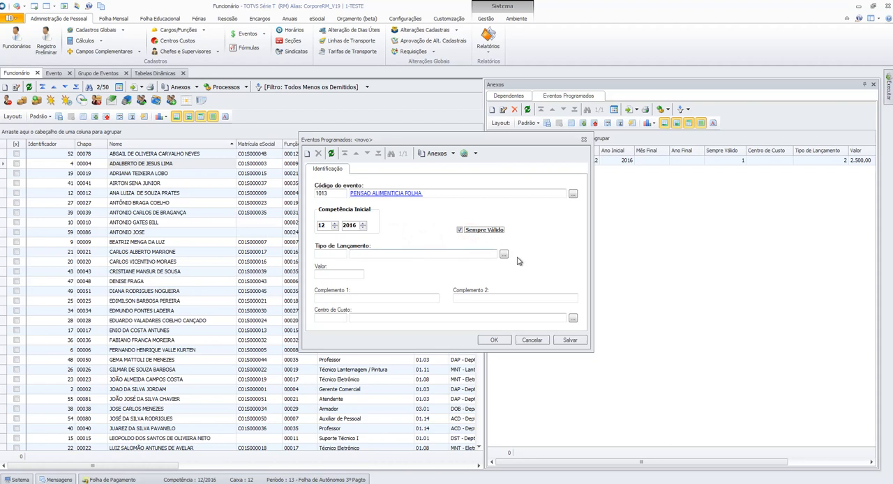
left_click(504, 254)
left_click(409, 235)
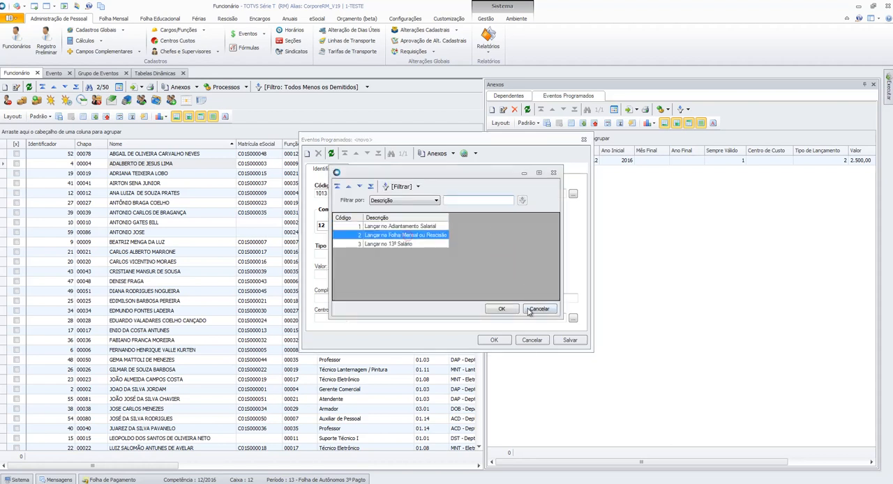
left_click(502, 309)
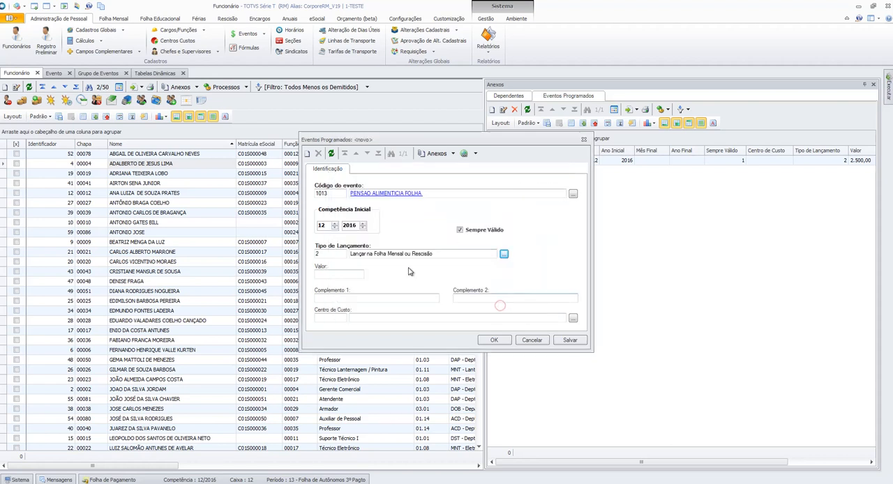
left_click(352, 275)
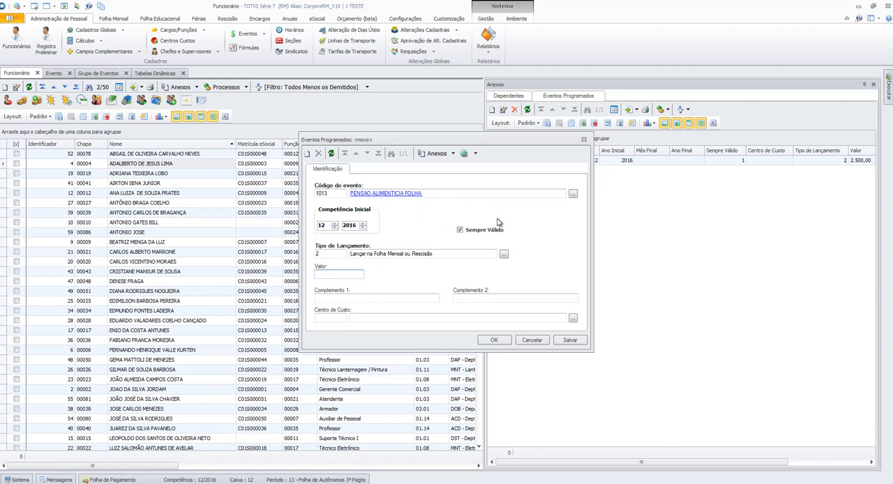
left_click(580, 341)
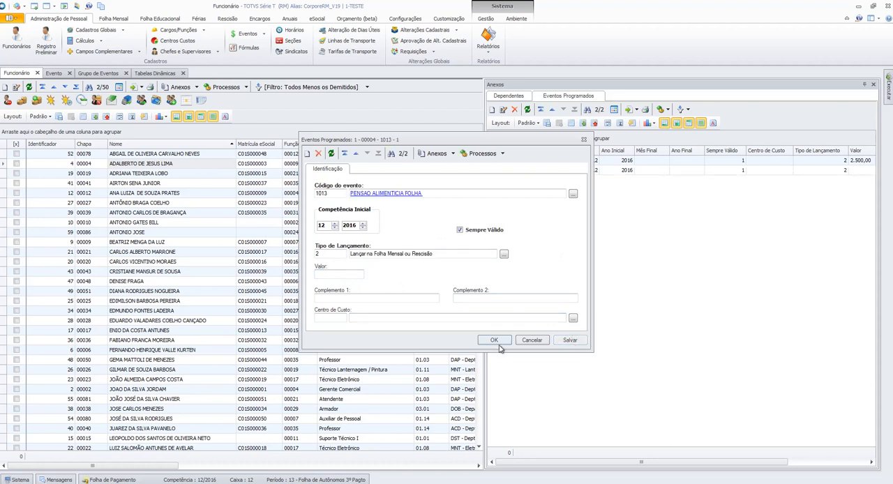
left_click(499, 343)
left_click(560, 172)
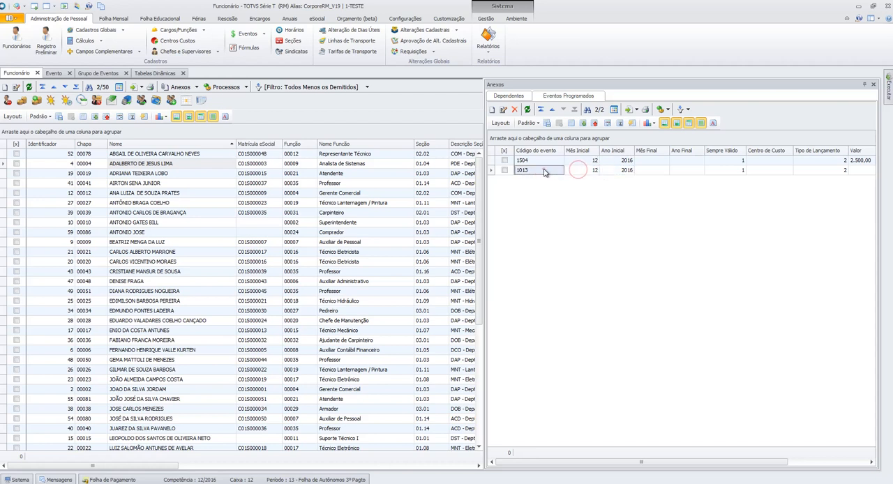
left_click(573, 99)
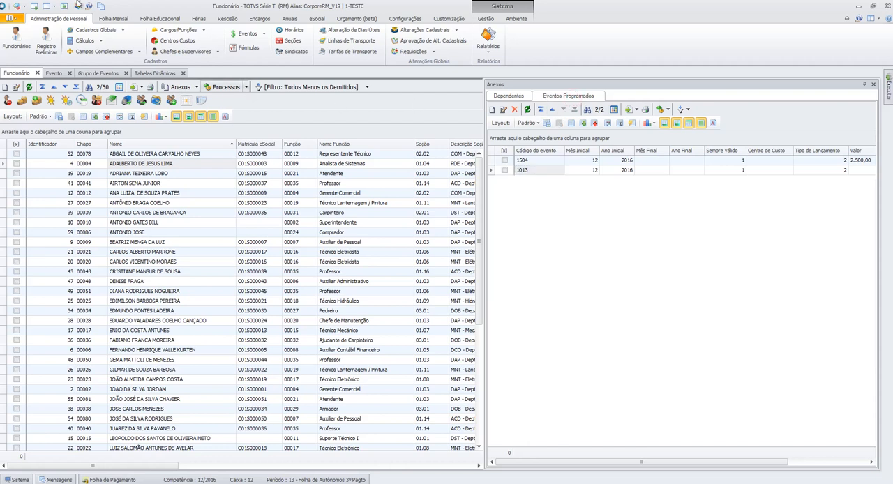
- Review the launch options and Eventos Programados settings of event group 02, Lançamento da Folha Mensal, without changing them
left_click(107, 74)
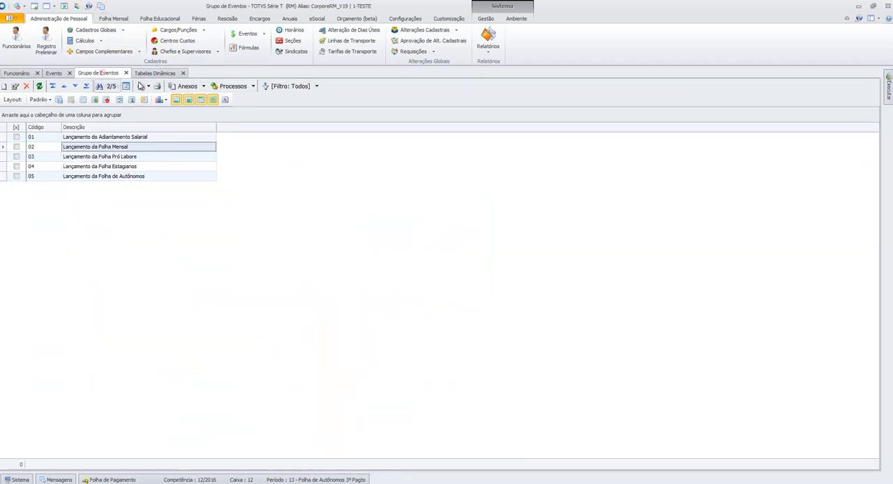
double_click(129, 149)
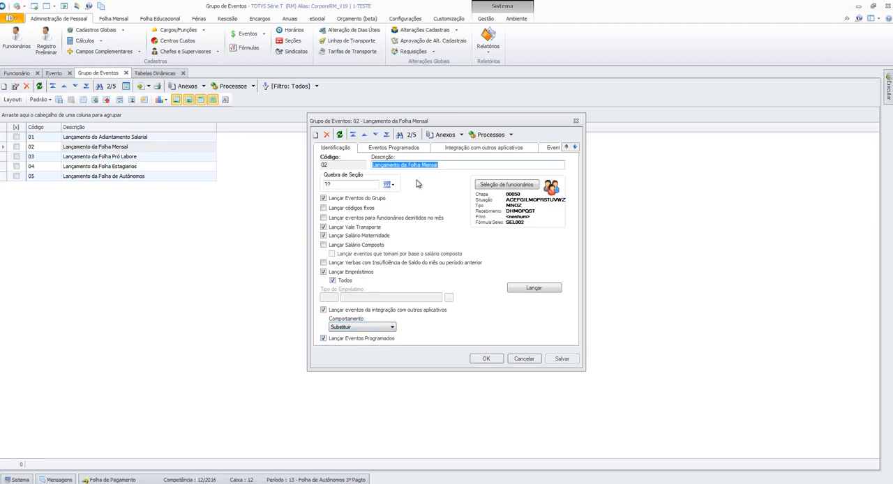
left_click(417, 149)
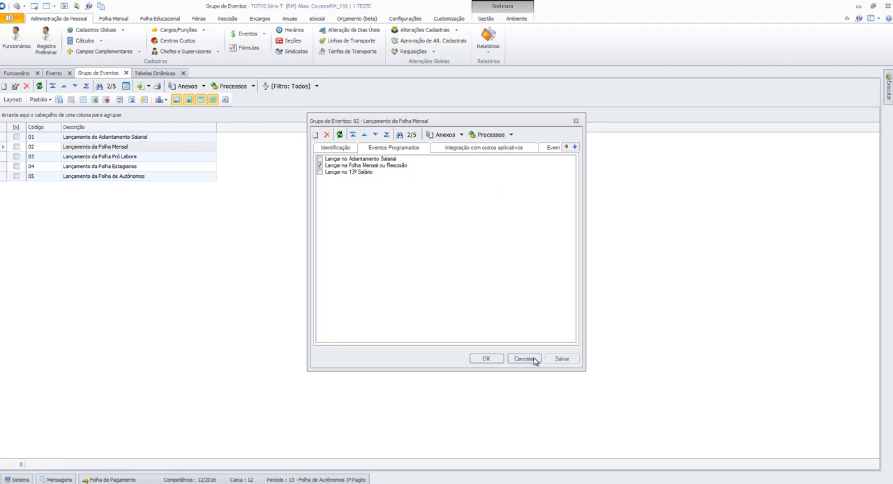
left_click(352, 149)
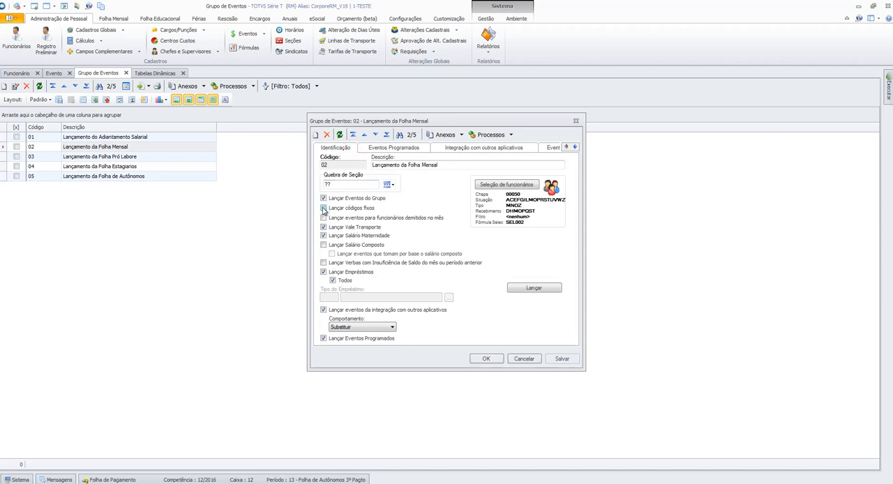
left_click(521, 357)
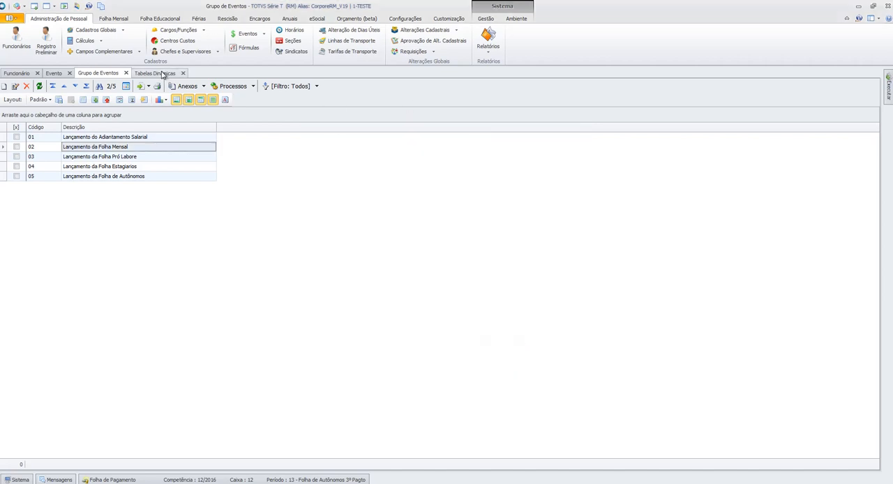
left_click(58, 76)
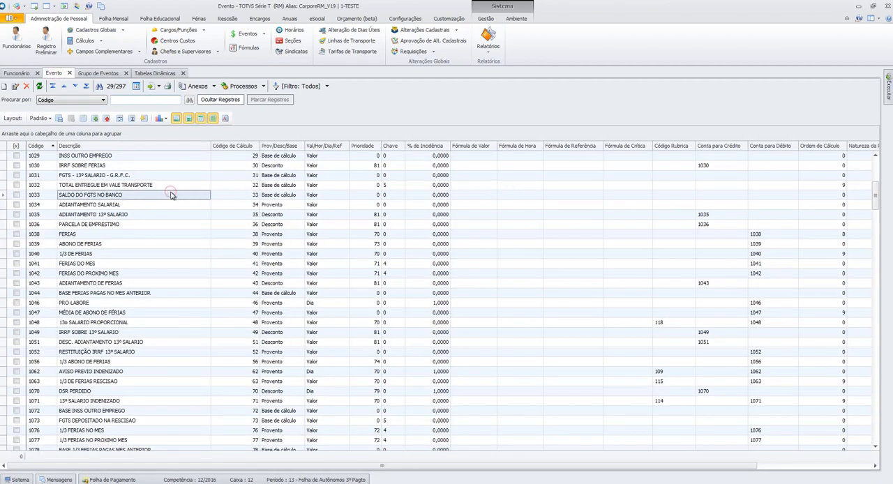
- Open the Adicionais de Férias attachment in the vacation period of the employee with Chapa 00004
left_click(17, 73)
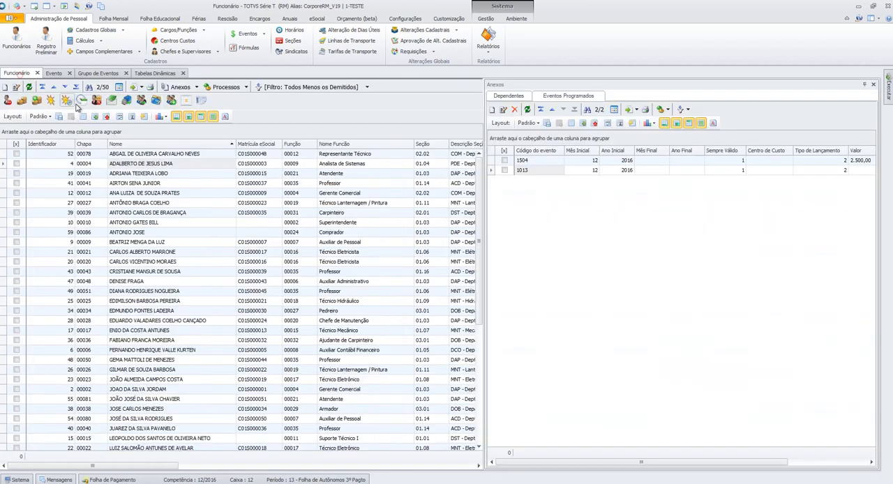
left_click(197, 166)
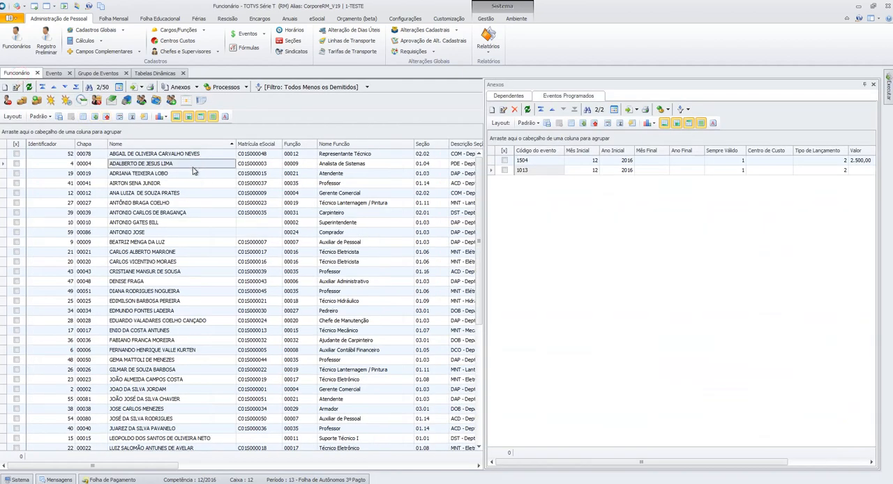
left_click(51, 101)
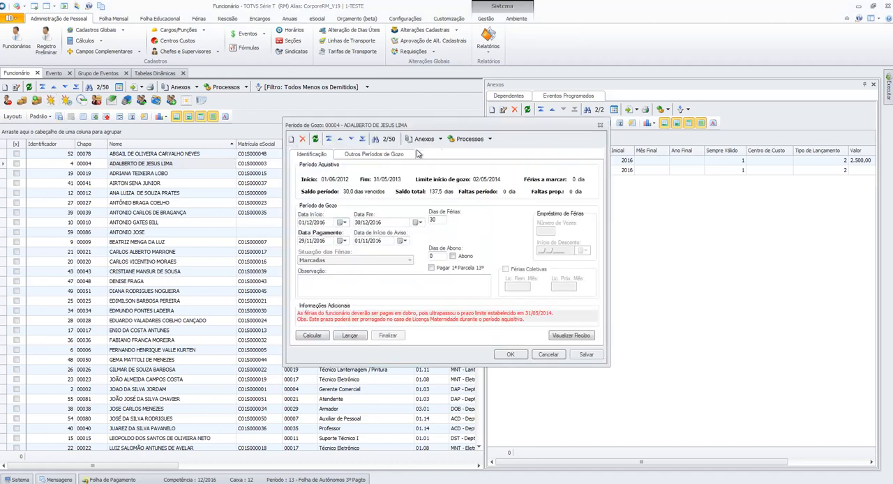
left_click(441, 139)
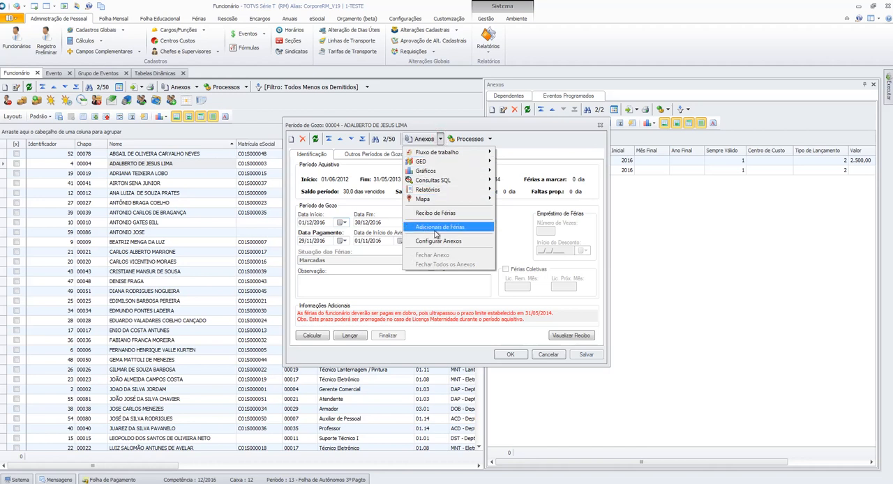
left_click(450, 229)
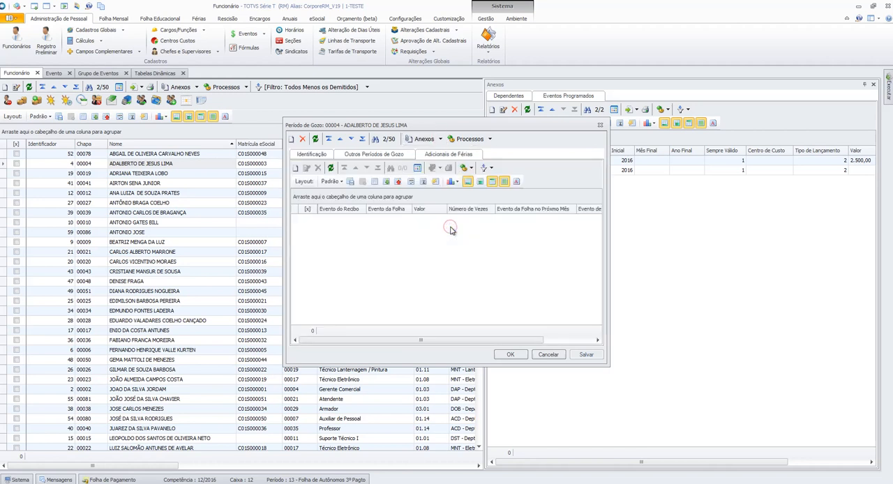
- Start a new vacation additional and set its Evento do Recibo to 1113, PENSAO ALIMENTICIA NAS FERIAS
left_click(303, 169)
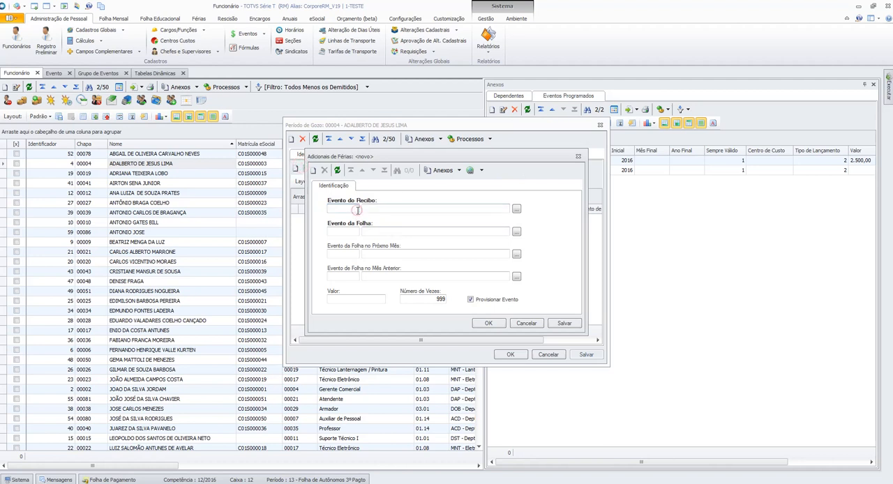
left_click(358, 210)
left_click(516, 210)
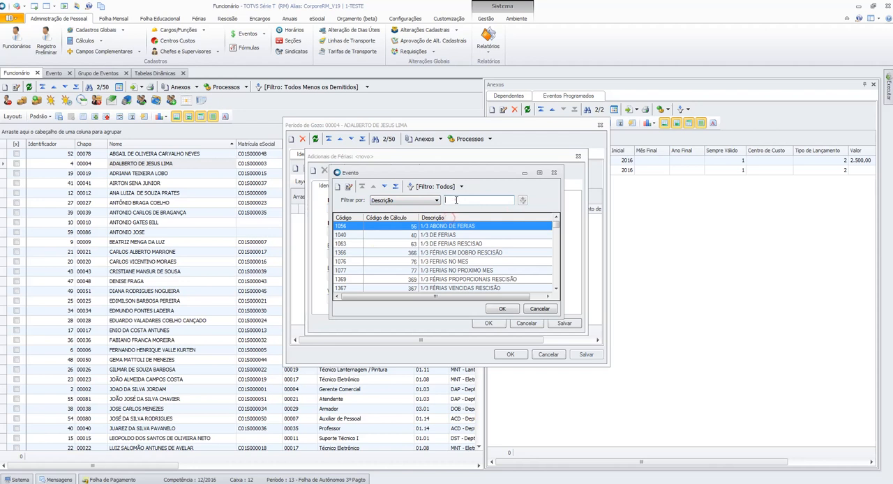
type("PEN")
key("Return")
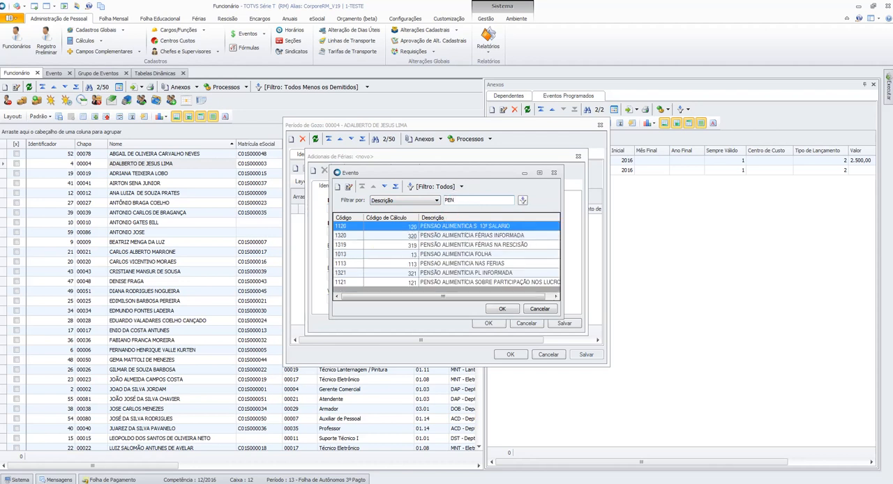
left_click(496, 255)
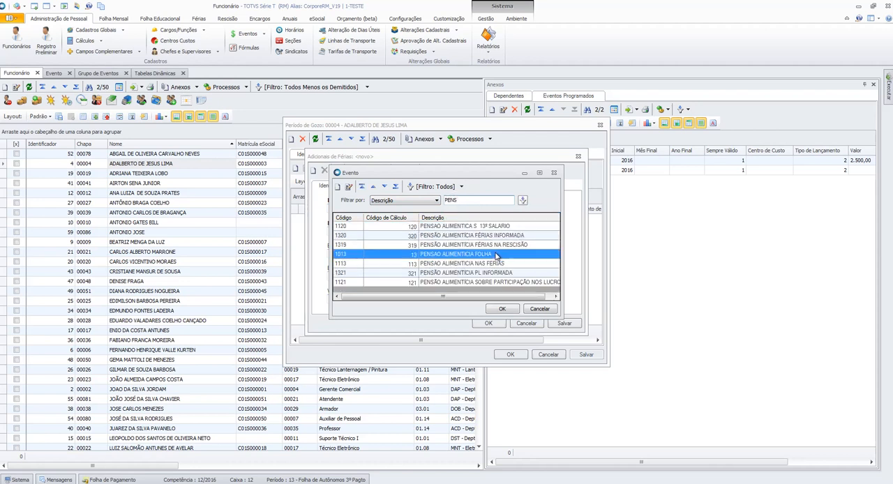
left_click(515, 264)
left_click(502, 309)
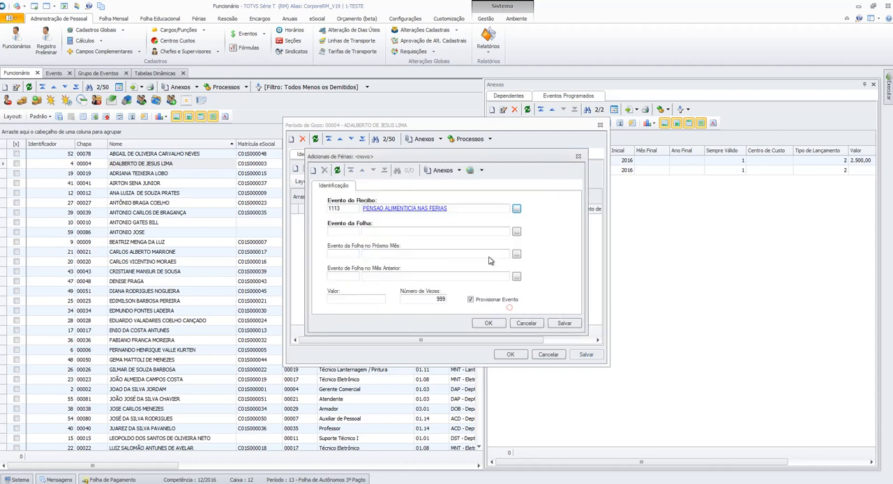
- Set the vacation additional's Evento da Folha to 1113, PENSAO ALIMENTICIA NAS FERIAS
left_click(354, 230)
type("1113")
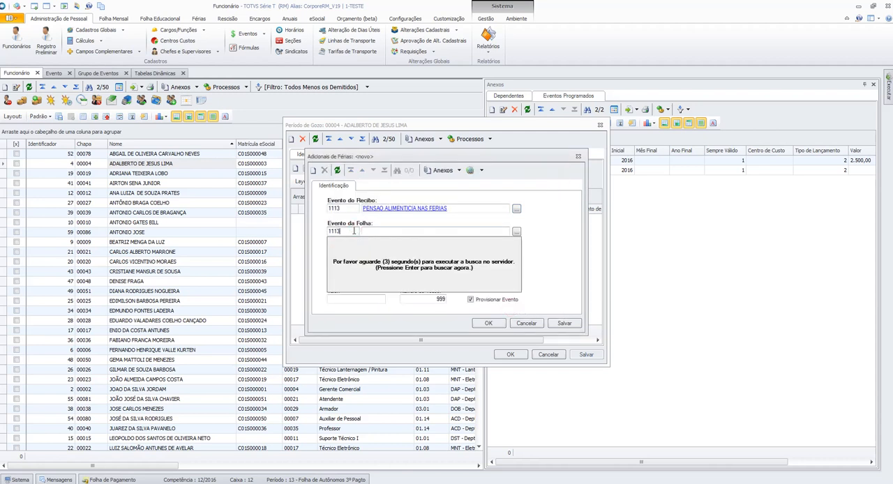
key("Tab")
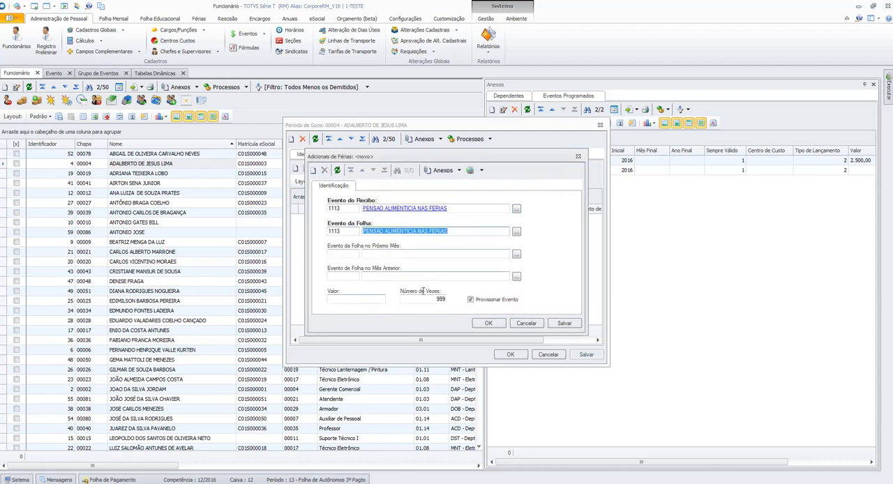
- Turn off Provisionar Evento for the vacation additional, then save and close the record
left_click(430, 299)
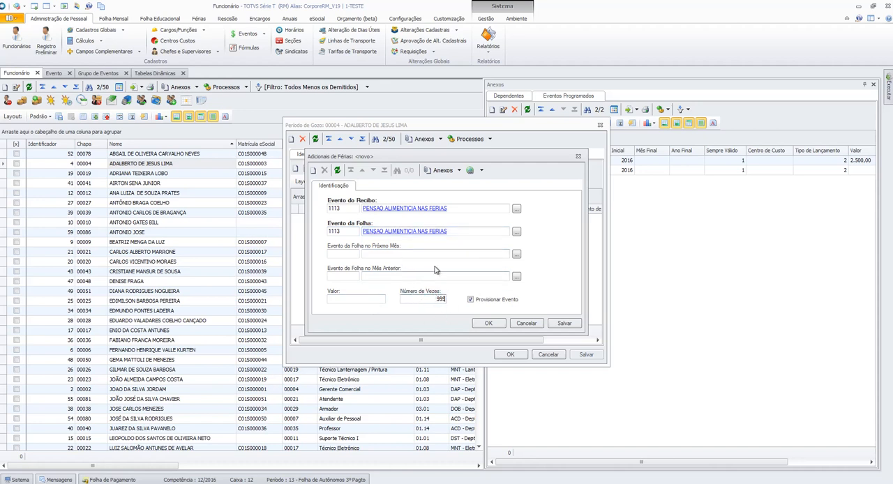
left_click(491, 299)
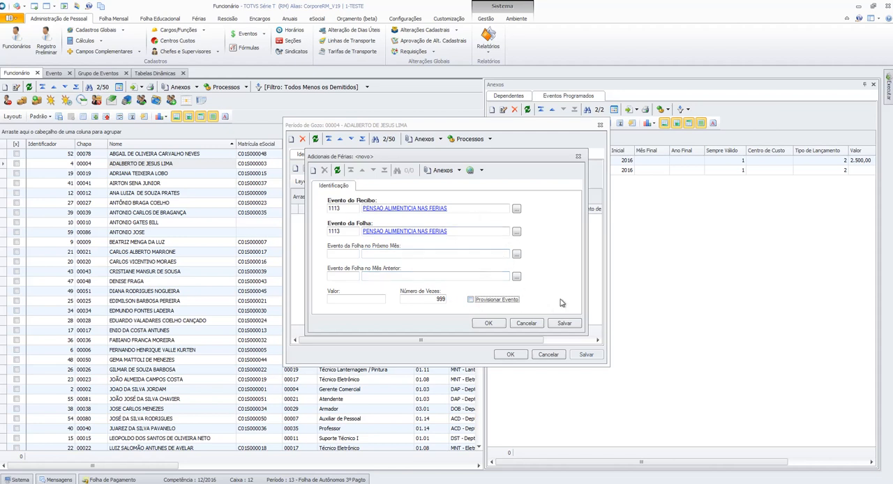
left_click(564, 323)
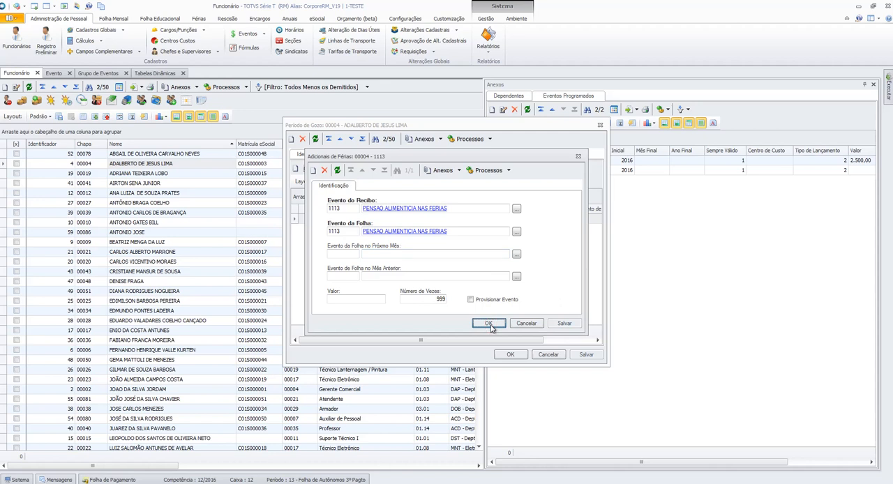
left_click(488, 323)
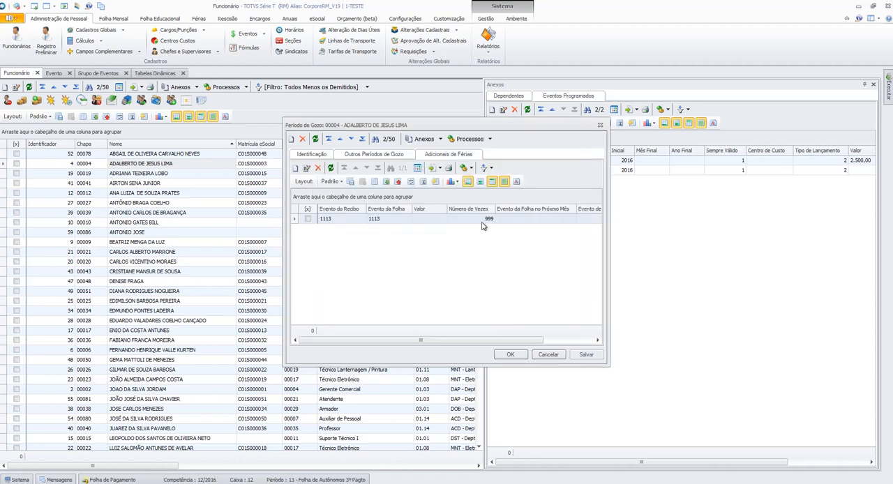
- Review the 1113 vacation additional, including its Valor field, then close the record and the vacation period
double_click(377, 219)
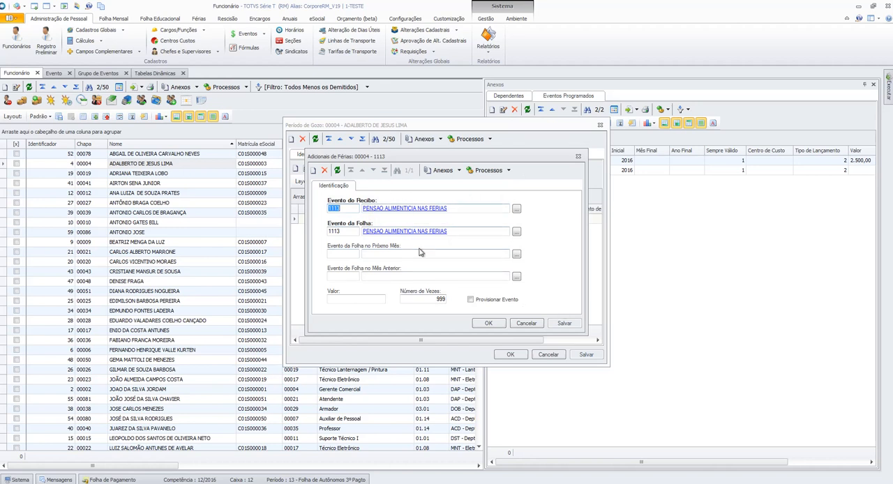
left_click(371, 300)
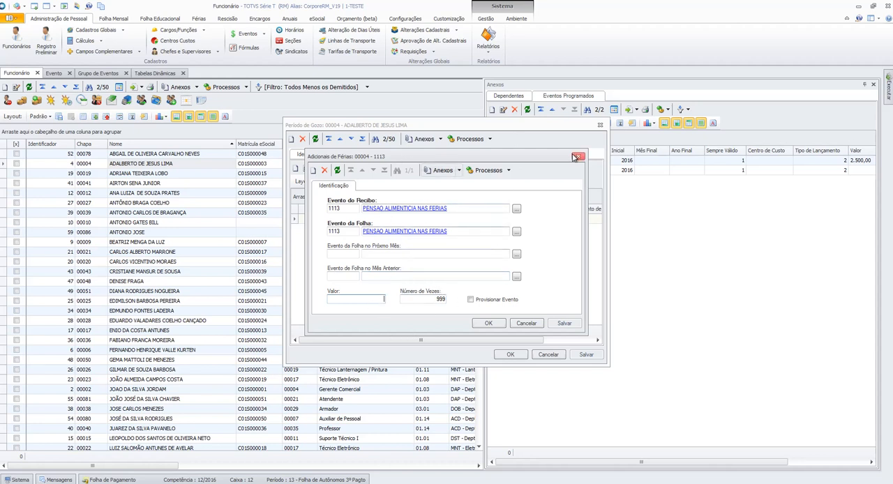
left_click(501, 321)
left_click(510, 354)
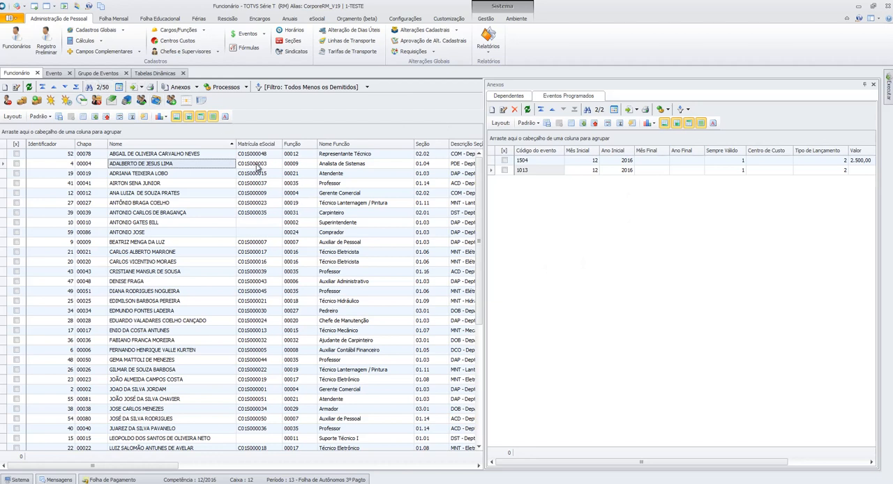
left_click(196, 87)
mouse_move(257, 163)
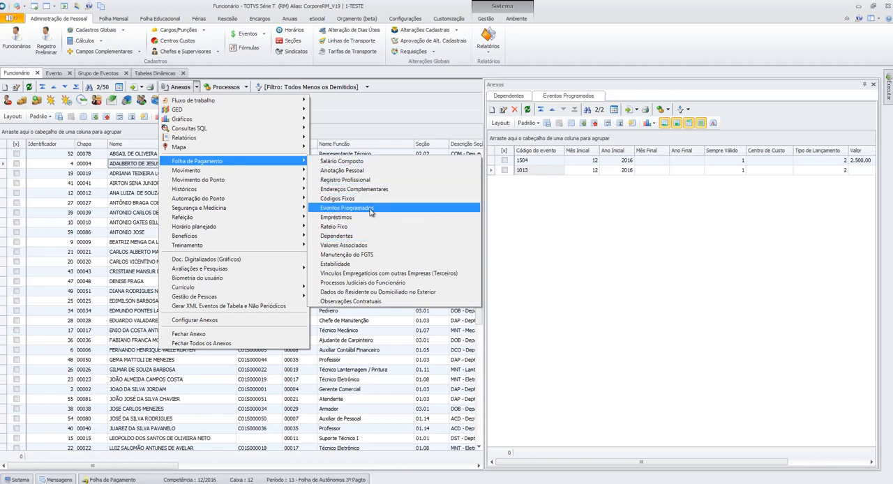
left_click(628, 224)
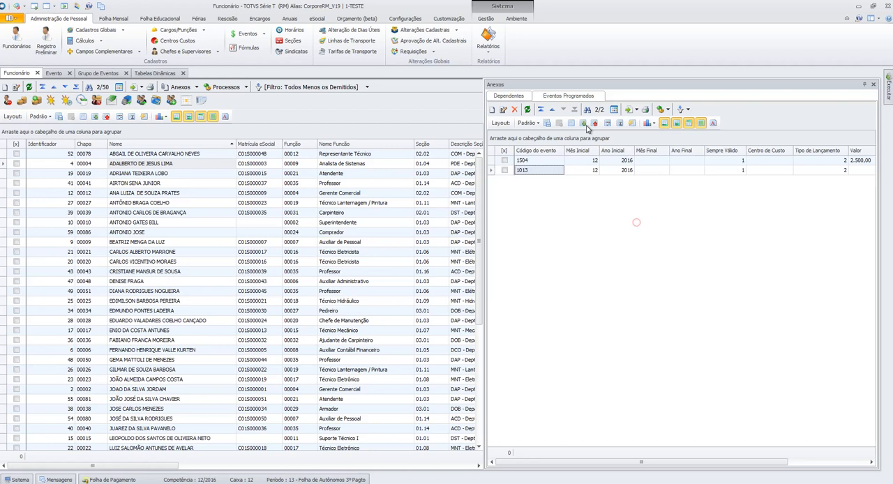
- Start a new scheduled event for the employee with Chapa 00004 and set its code to 1120, PENSAO ALIMENTICA S 13º SALARIO
left_click(491, 110)
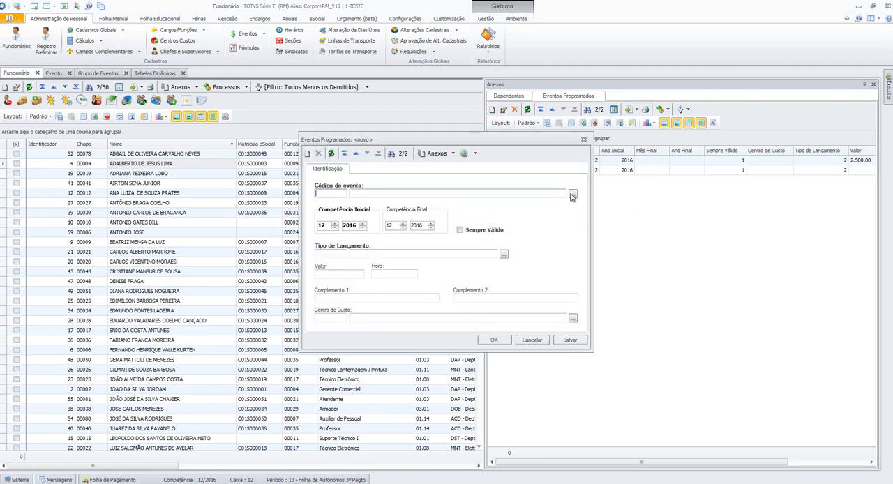
left_click(572, 197)
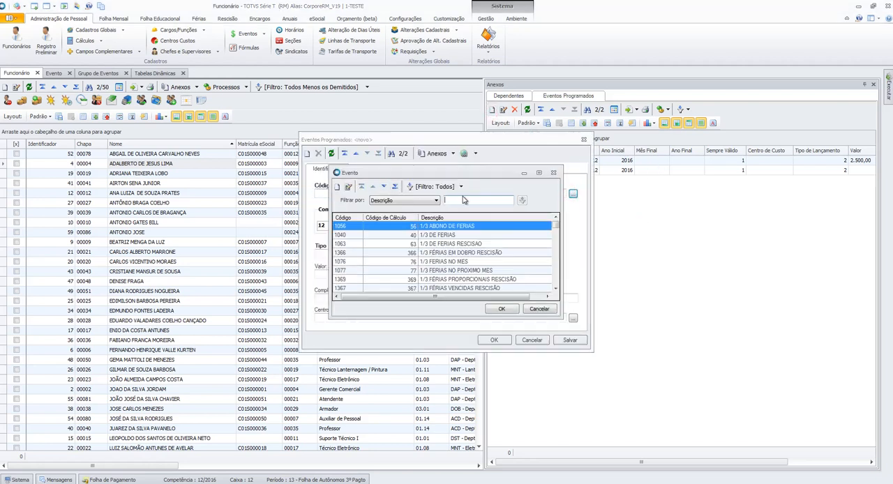
type("PENS")
key("Return")
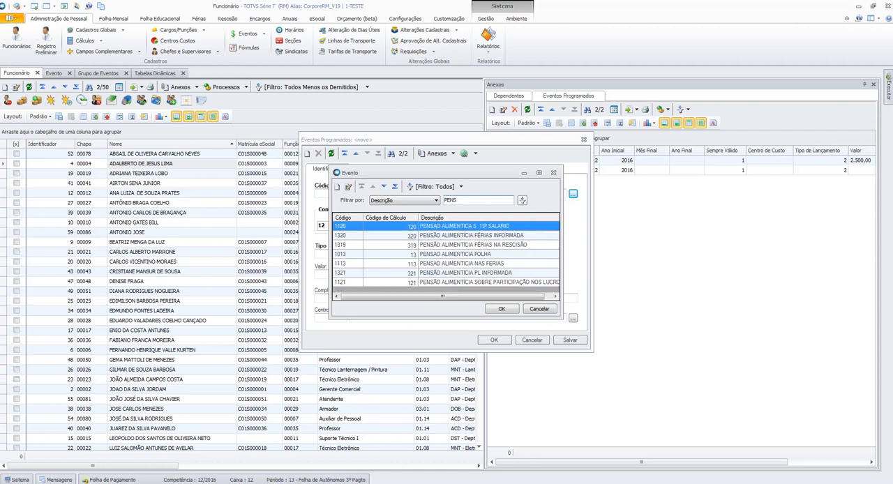
double_click(445, 227)
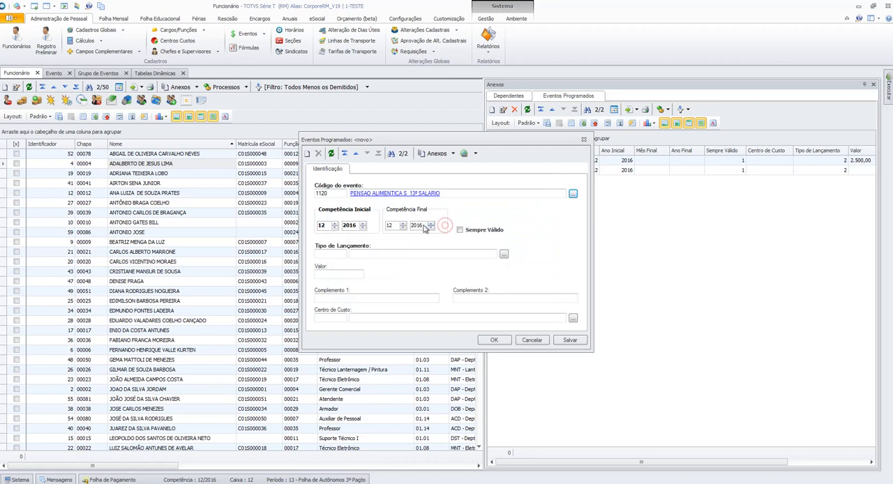
- Mark the scheduled event as Sempre Válido, set Tipo de Lançamento to 3, Lançar no 13º Salário, then save and close it
left_click(481, 234)
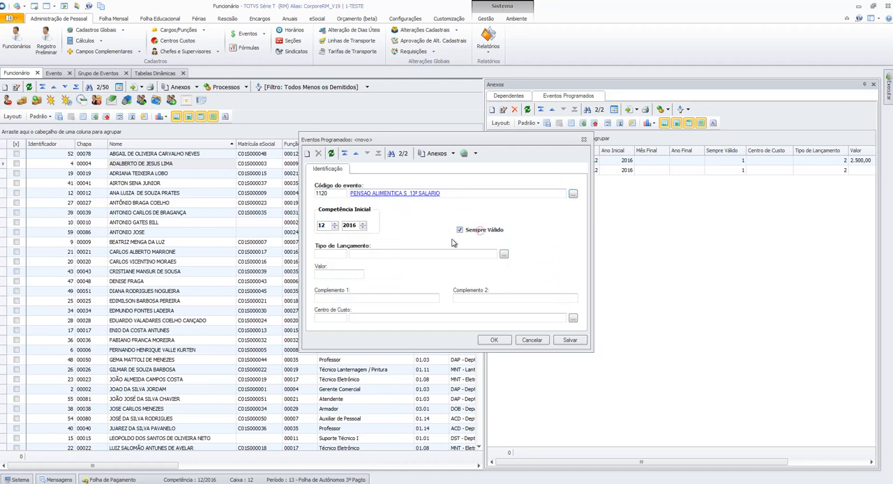
left_click(504, 255)
left_click(348, 245)
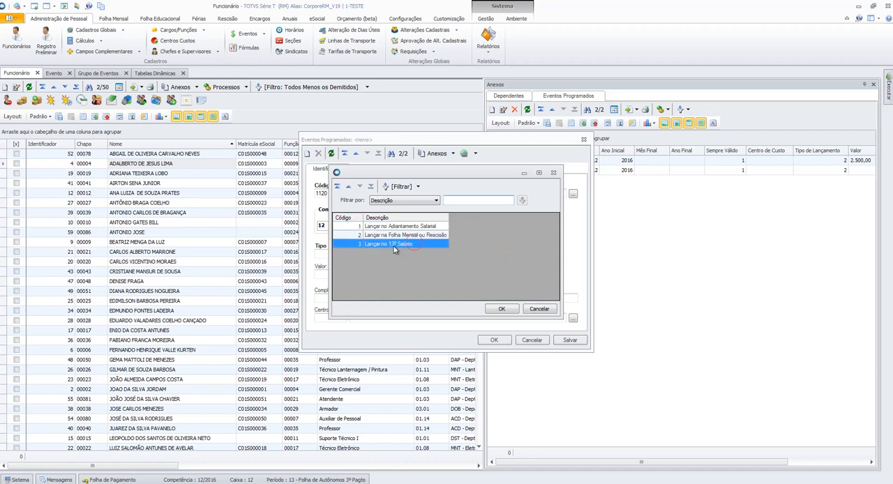
left_click(500, 310)
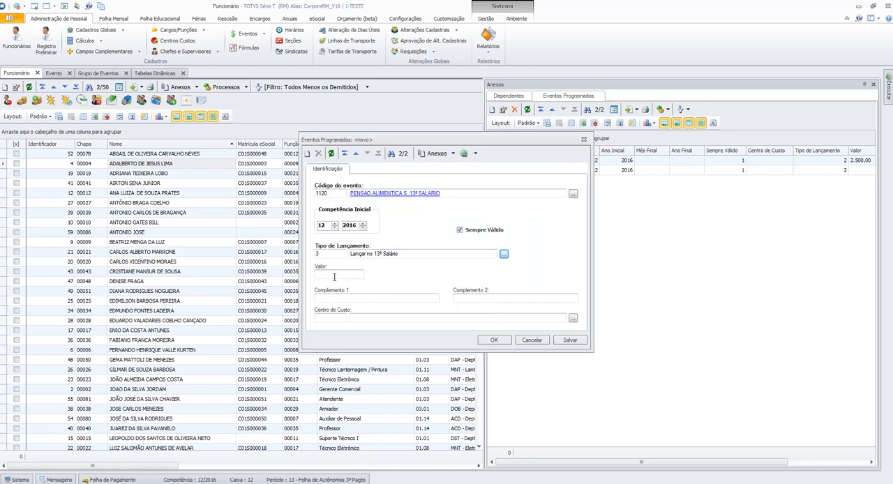
left_click(571, 341)
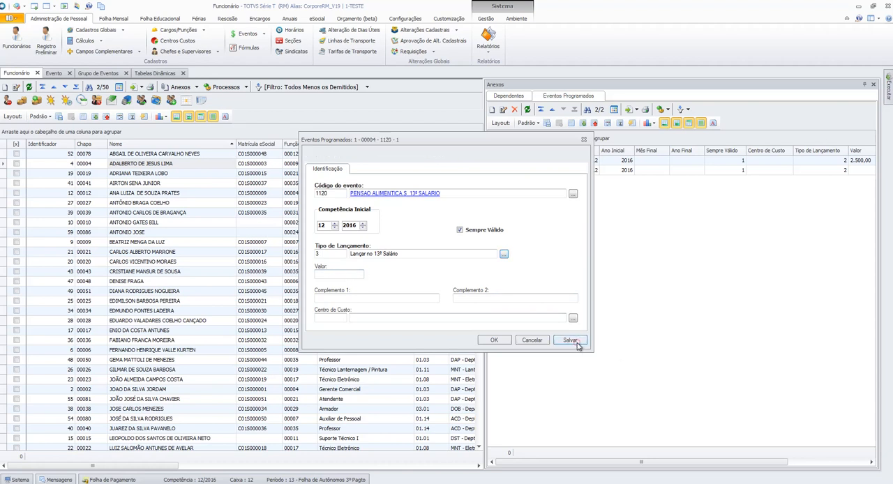
left_click(494, 340)
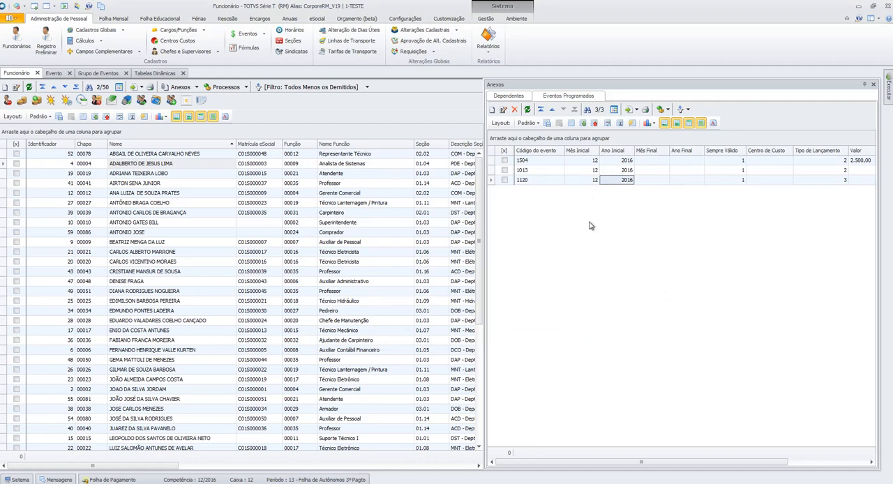
- Open the Parametrizador settings for process 06.01.05 - 13º Salário
left_click(405, 18)
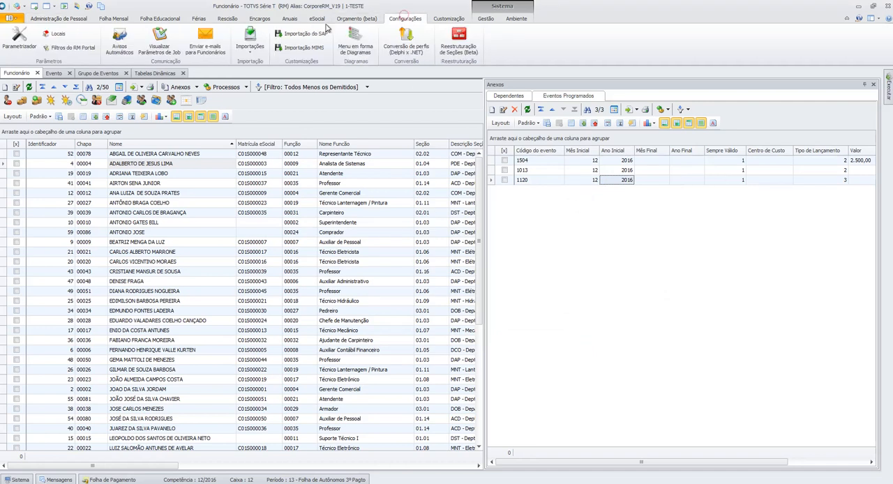
left_click(19, 38)
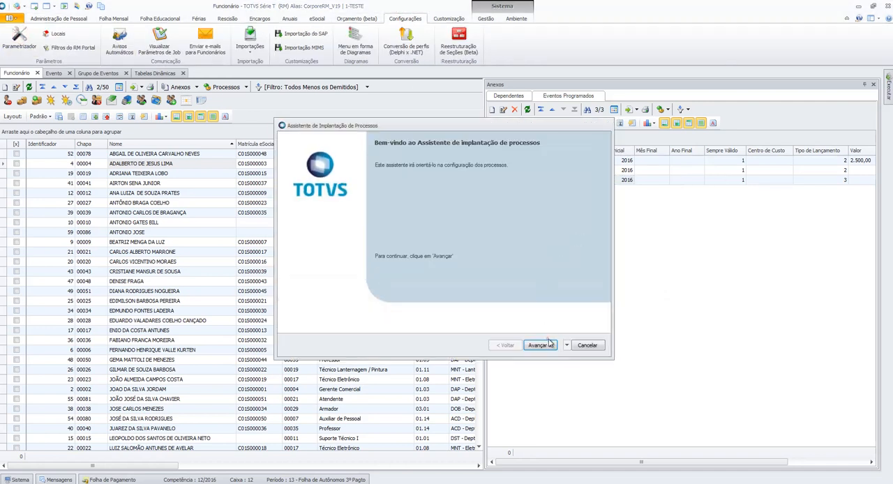
left_click(546, 343)
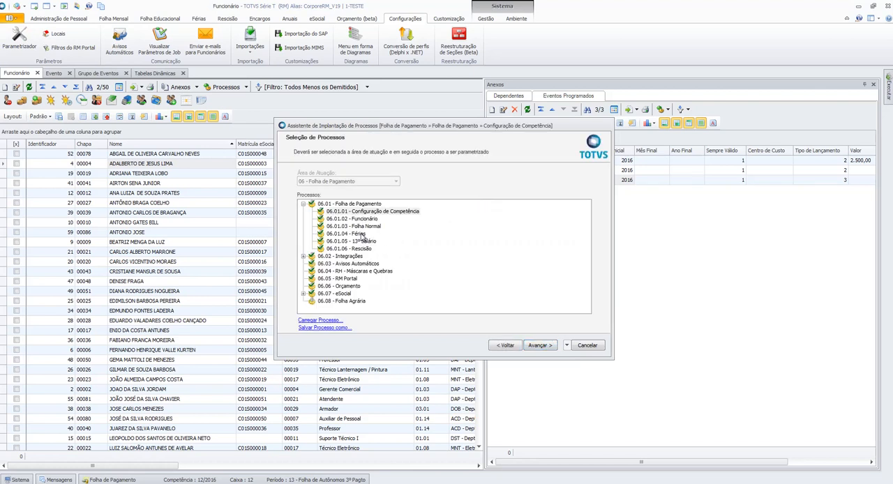
left_click(370, 241)
left_click(539, 345)
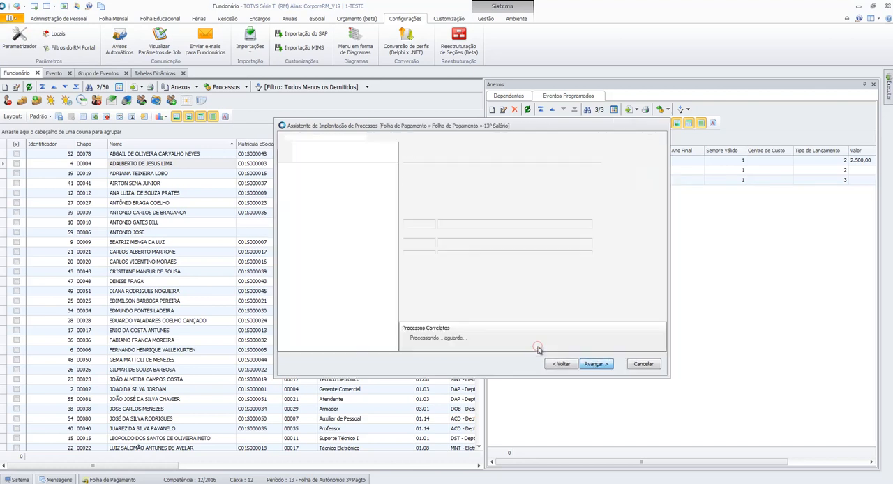
- Check the Eventos Programados and Códigos Fixos options for 13º Salário, then cancel the assistant
left_click(314, 182)
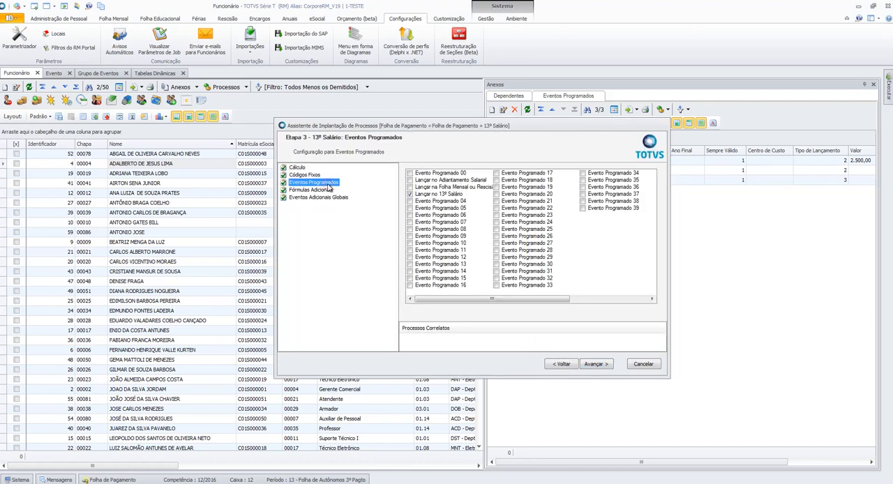
left_click(311, 175)
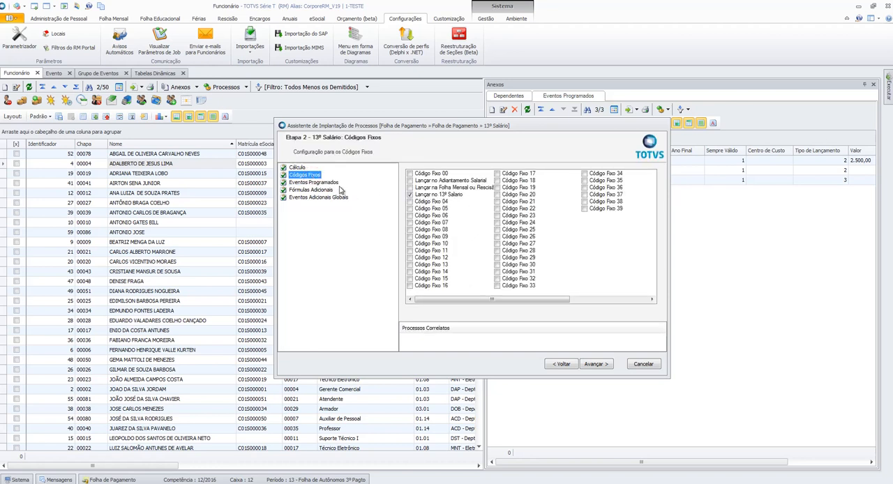
left_click(338, 183)
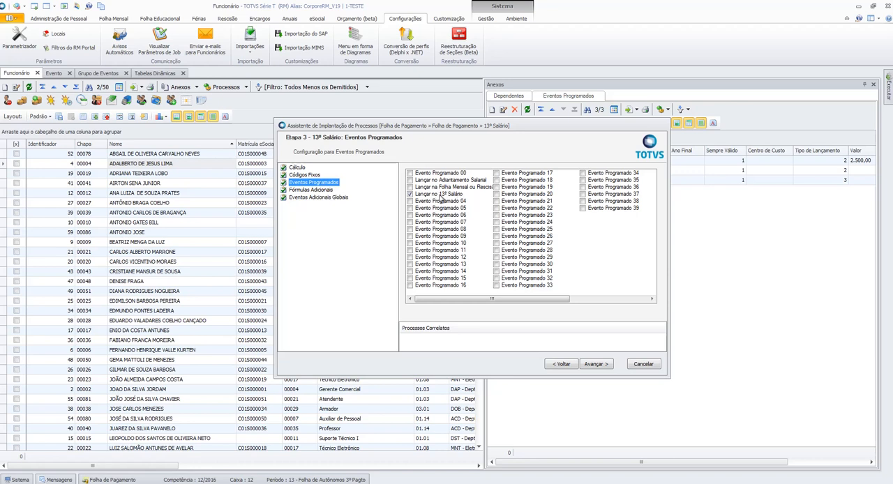
left_click(643, 364)
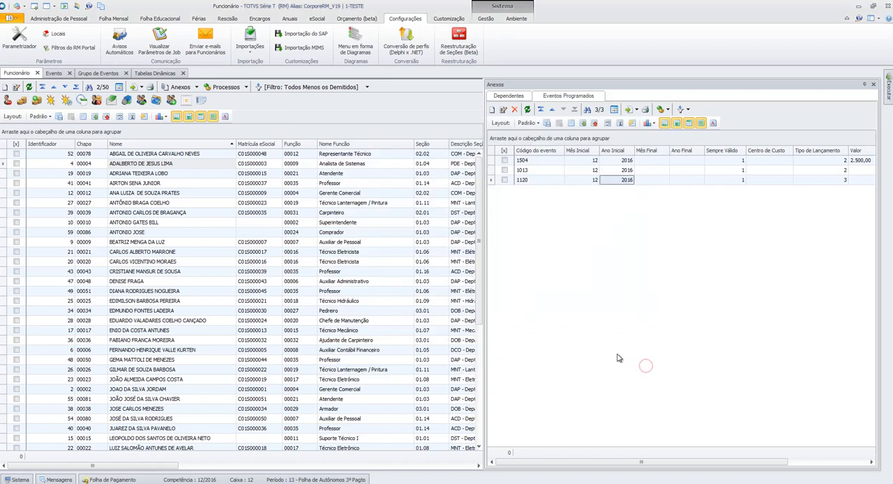
- Examine the items of the dynamic table TPEVTPROG, Tipo de Evento Programado
left_click(155, 72)
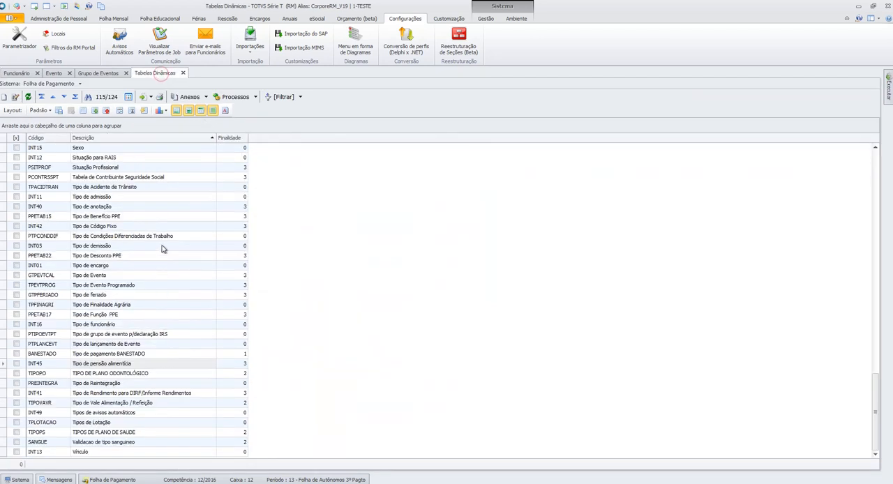
left_click(162, 248)
left_click(179, 207)
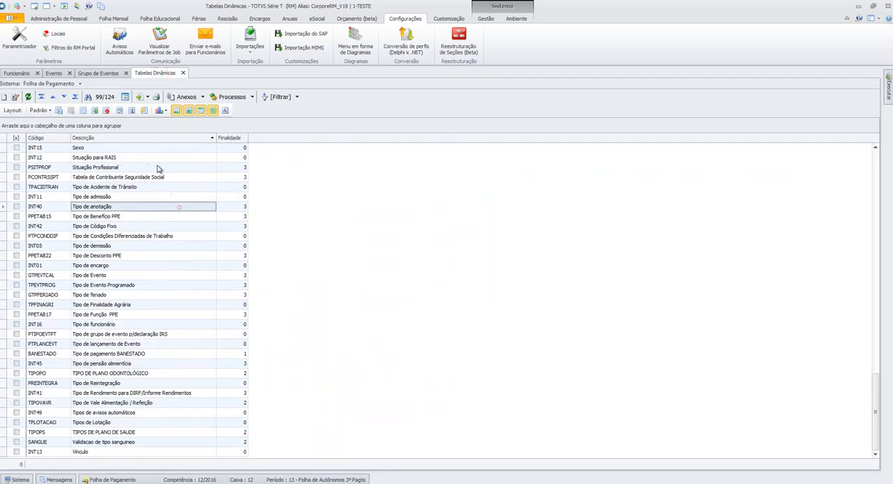
left_click(169, 295)
left_click(135, 286)
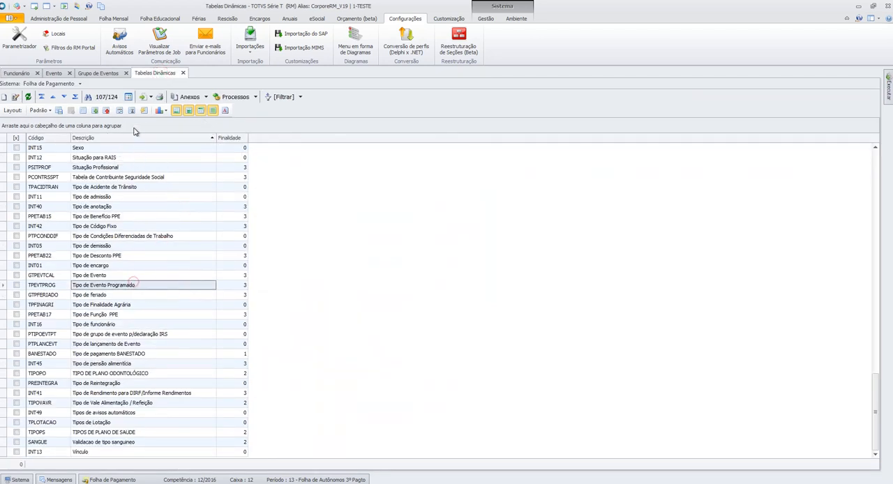
left_click(205, 97)
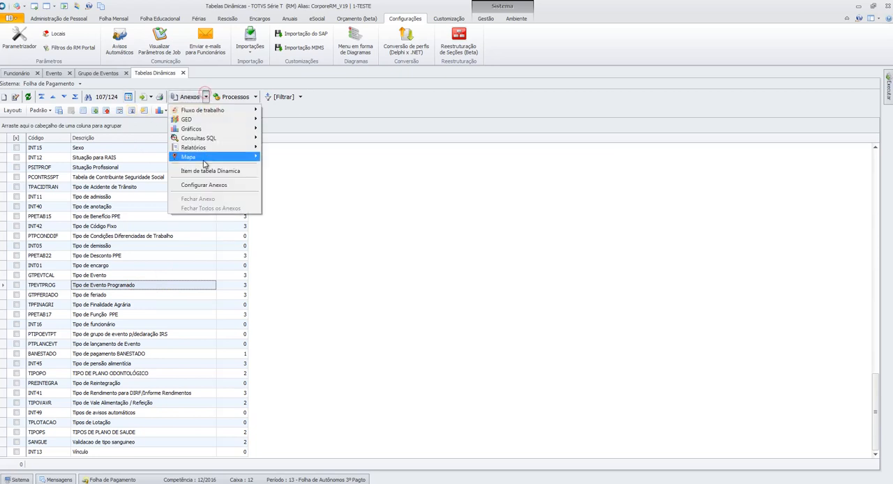
left_click(203, 171)
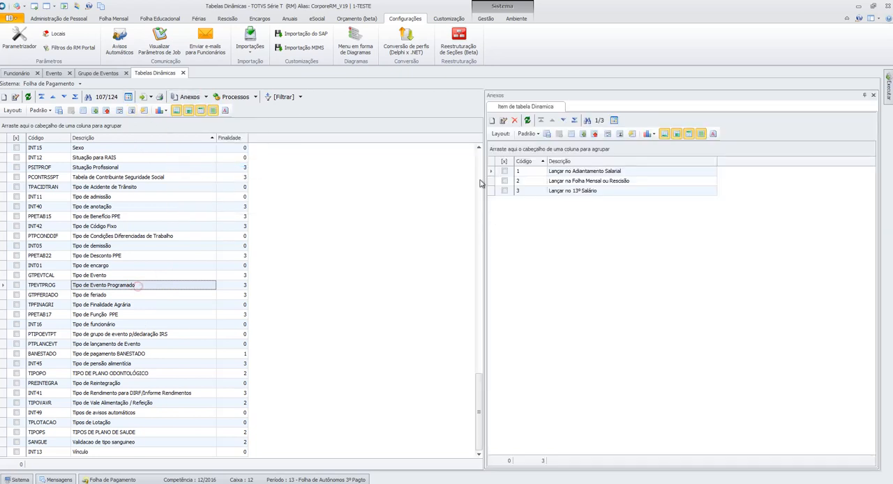
left_click(59, 288)
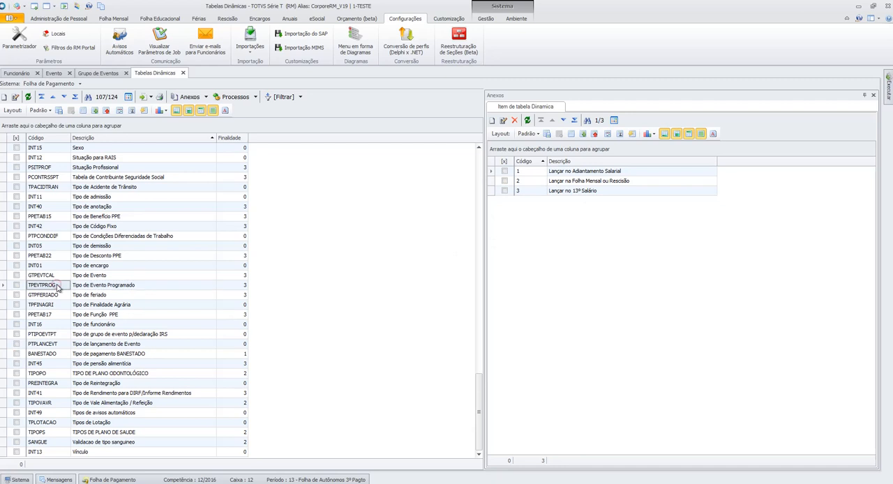
- Examine the items of the dynamic table INT42, Tipo de Código Fixo, then return to the employee's scheduled events
left_click(128, 226)
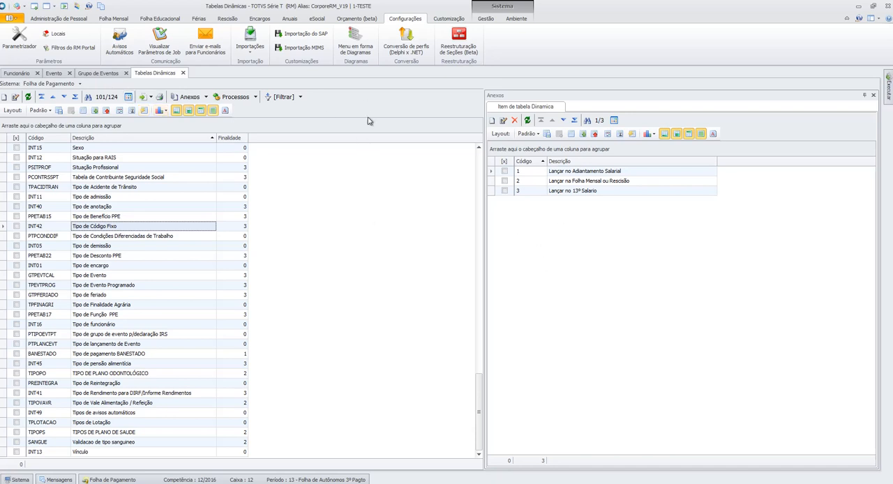
left_click(105, 73)
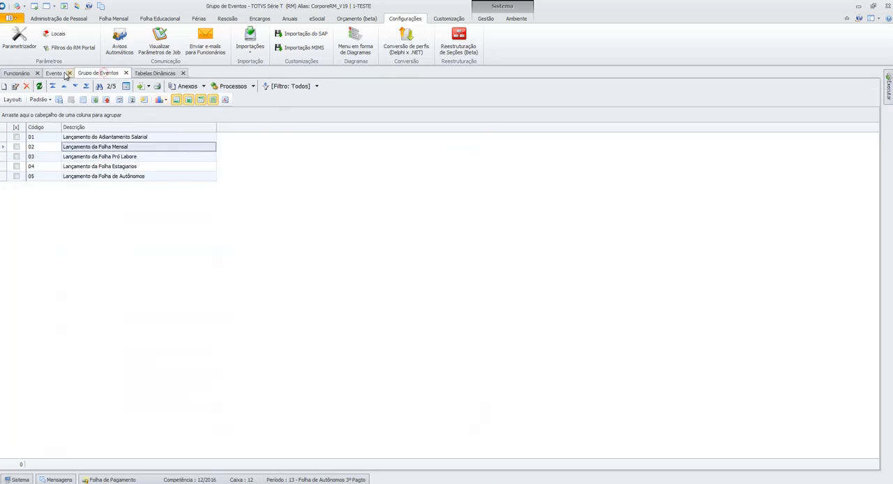
left_click(17, 73)
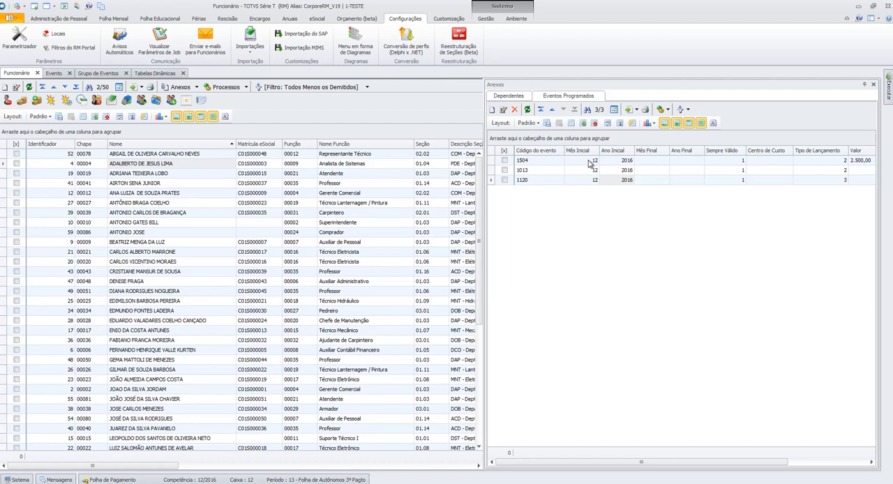
- Review the employee's scheduled events 1504 and 1013, checking the Tipo de Lançamento of event 1013
double_click(542, 162)
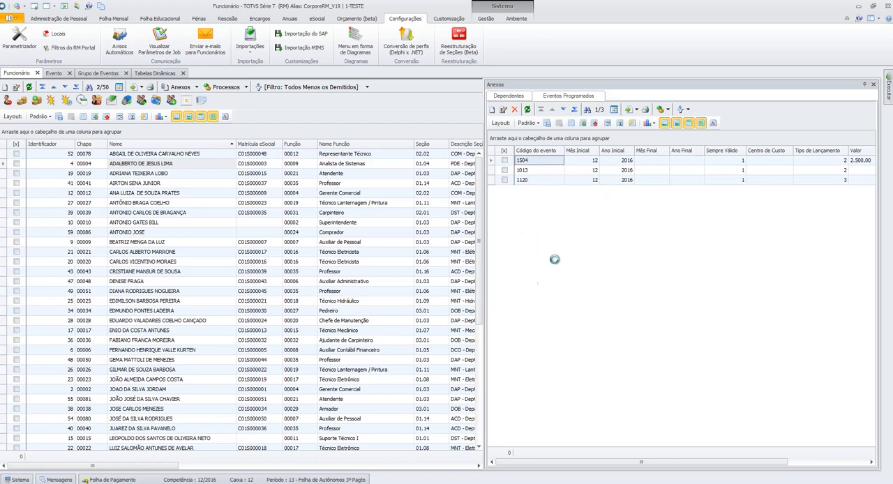
left_click(526, 343)
double_click(542, 170)
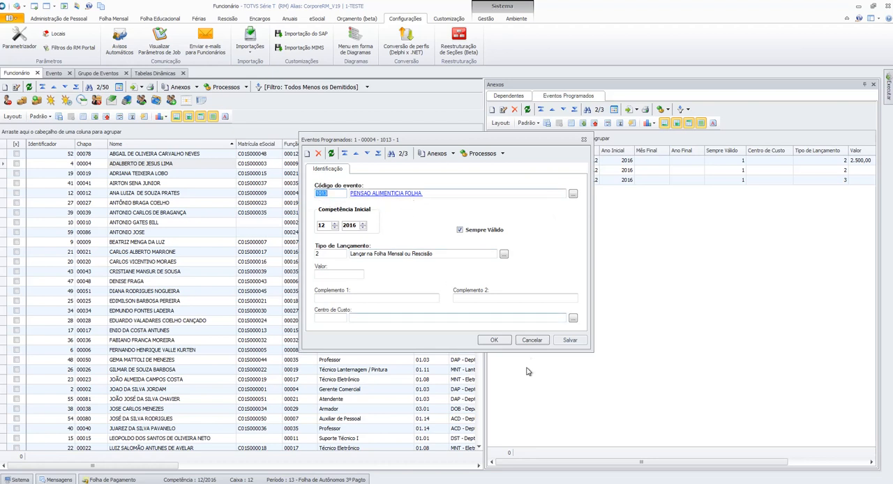
left_click(532, 341)
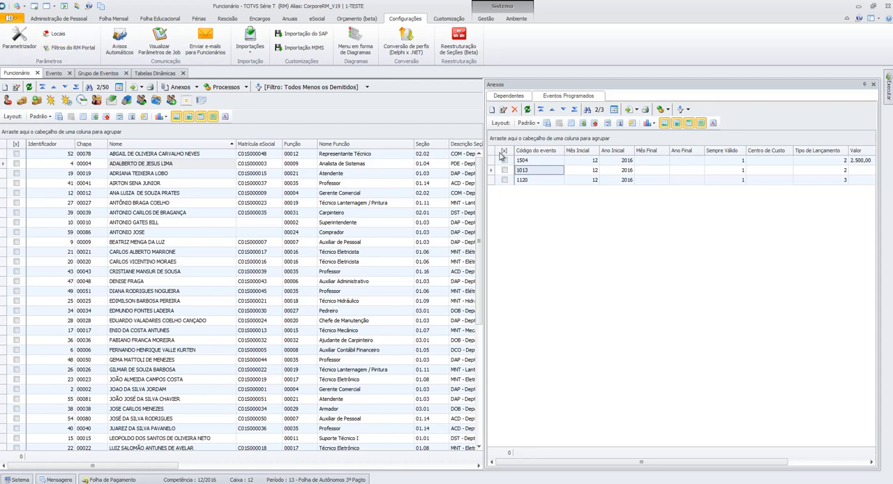
double_click(538, 174)
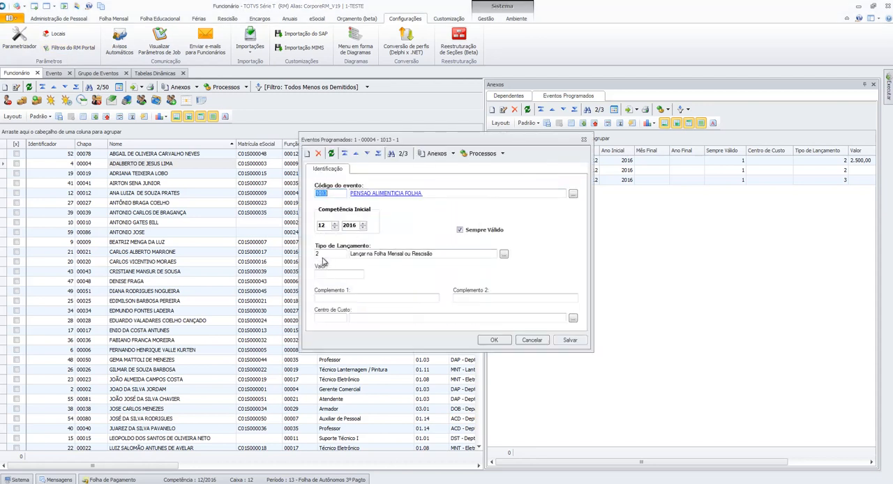
left_click_drag(374, 254, 452, 255)
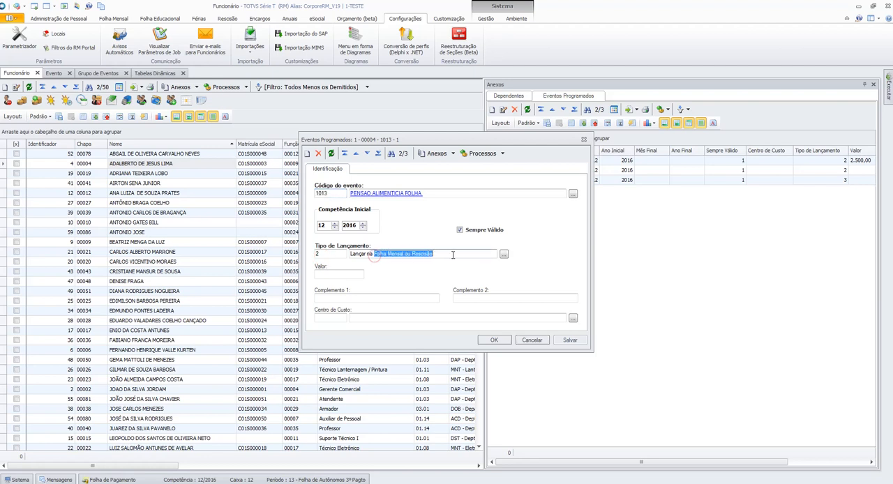
left_click(532, 340)
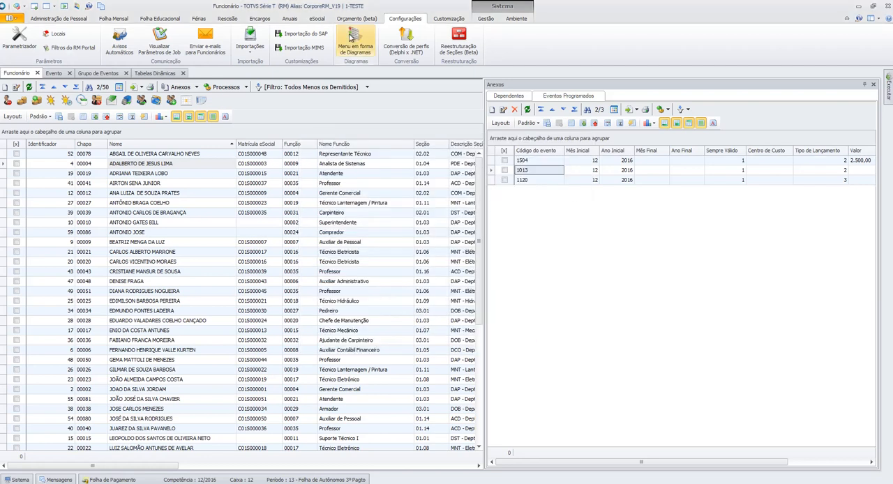
- Check the Eventos Programados options of process 06.01.06 - Rescisão in the Parametrizador, then cancel the assistant
left_click(19, 39)
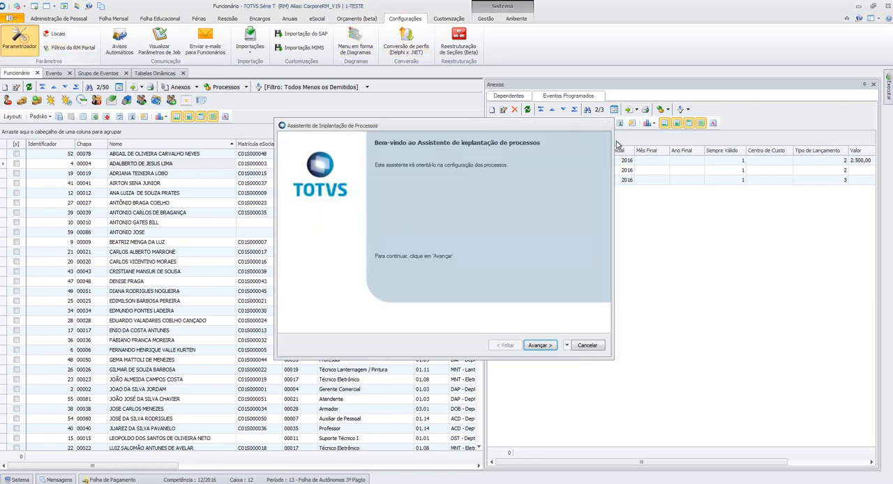
left_click(541, 346)
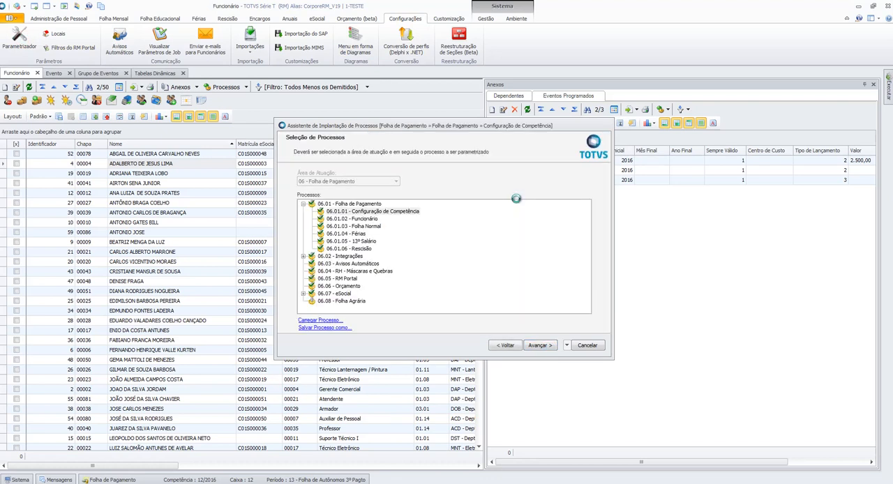
left_click(374, 251)
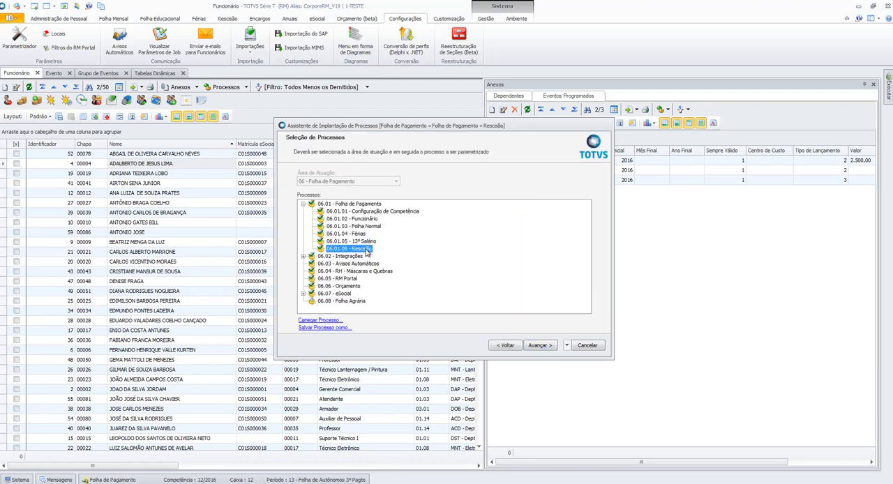
left_click(549, 346)
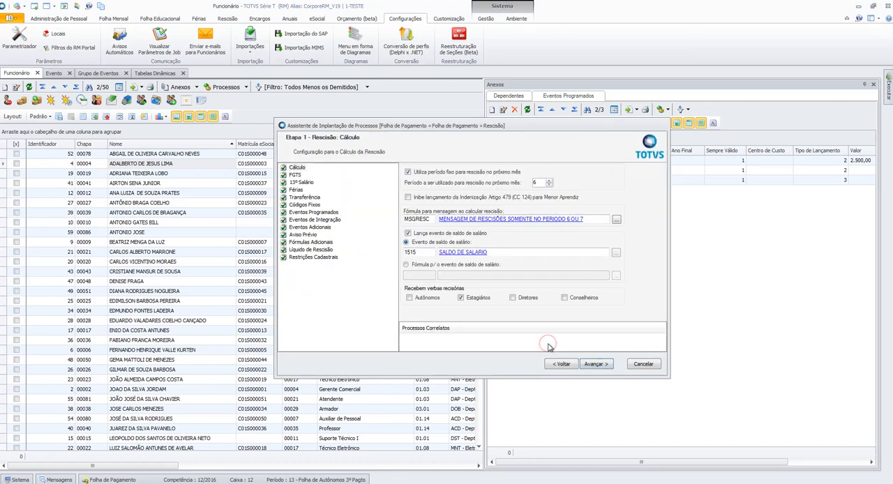
left_click(313, 213)
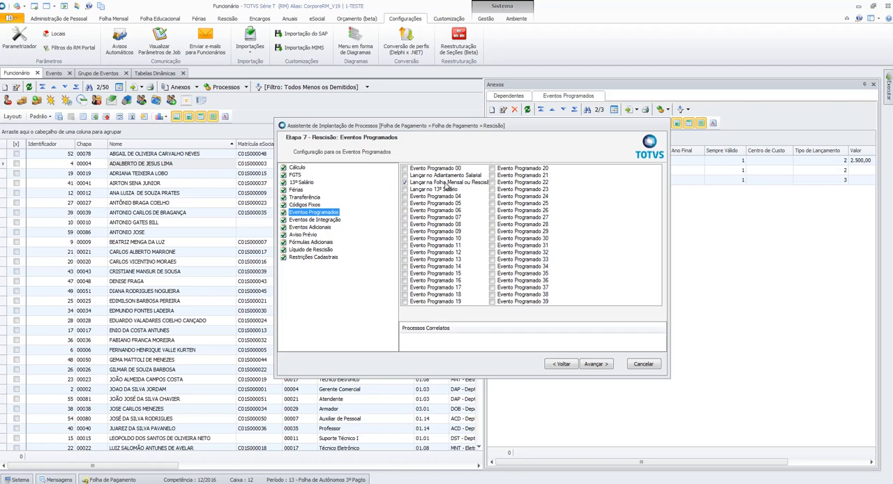
left_click(643, 364)
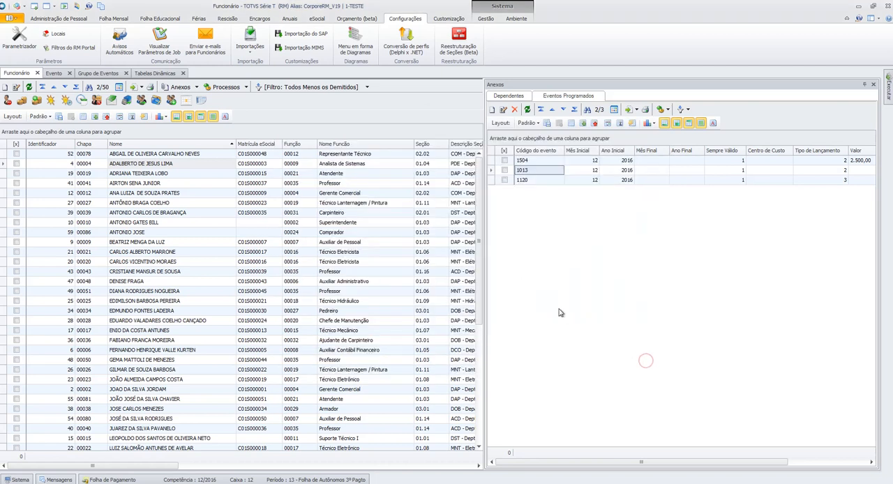
- Look over scheduled events 1013 and 1120 and the Grupo de Eventos list, then return to the employee records
left_click(555, 180)
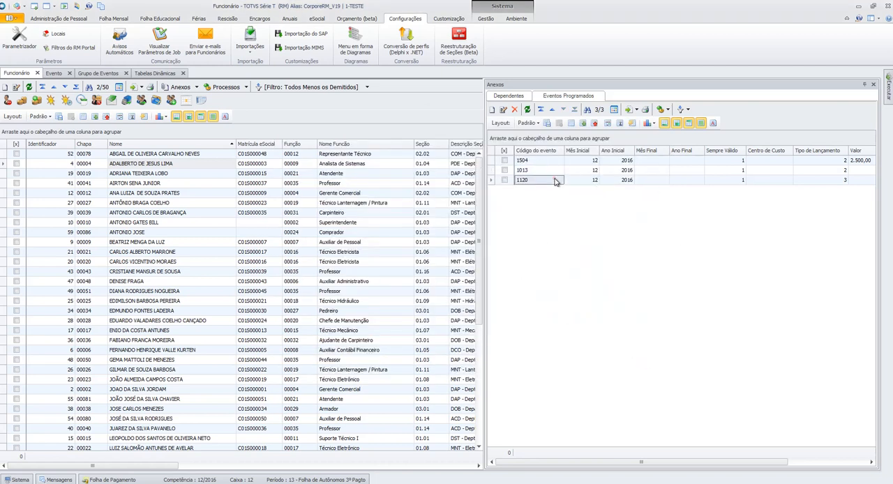
left_click(574, 170)
left_click(605, 180)
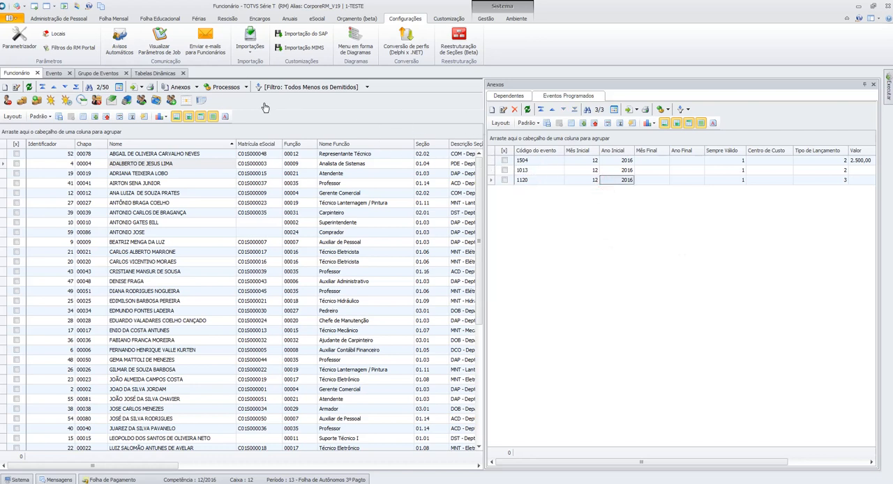
left_click(97, 72)
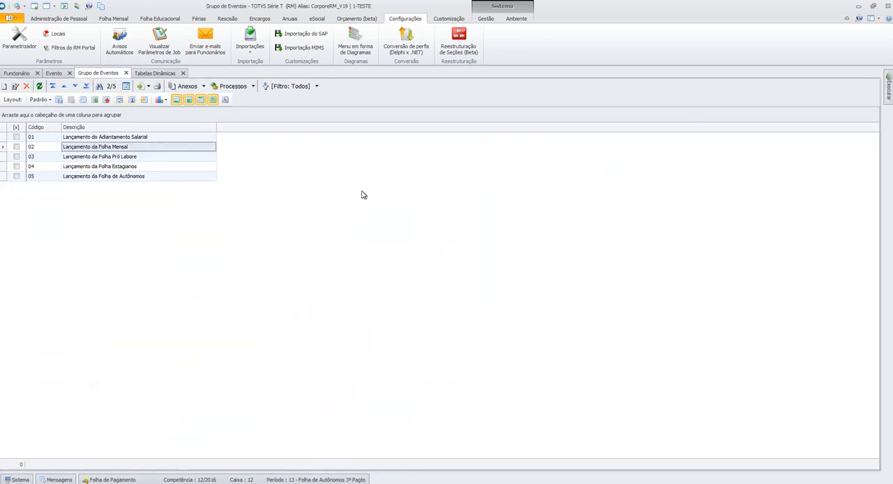
left_click(28, 72)
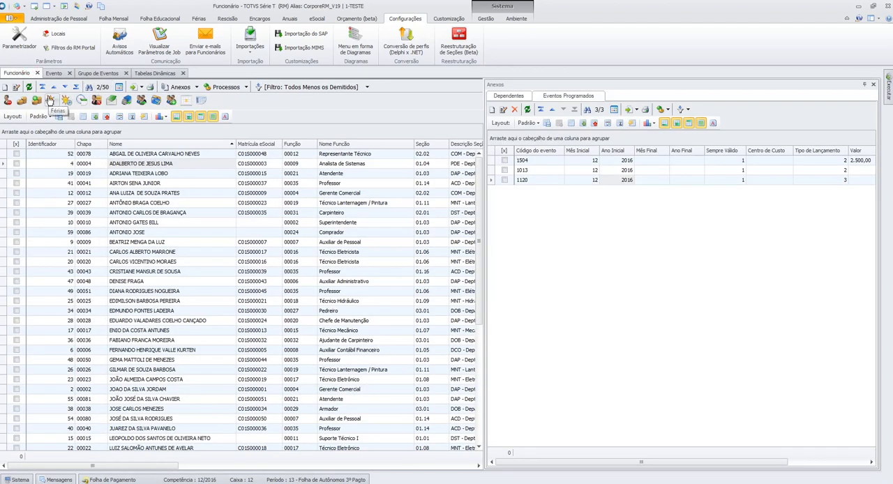
- Check the Lança Códigos Fixos and Lança Eventos Programados options in the 13º Salário calculation, then cancel it
left_click(111, 19)
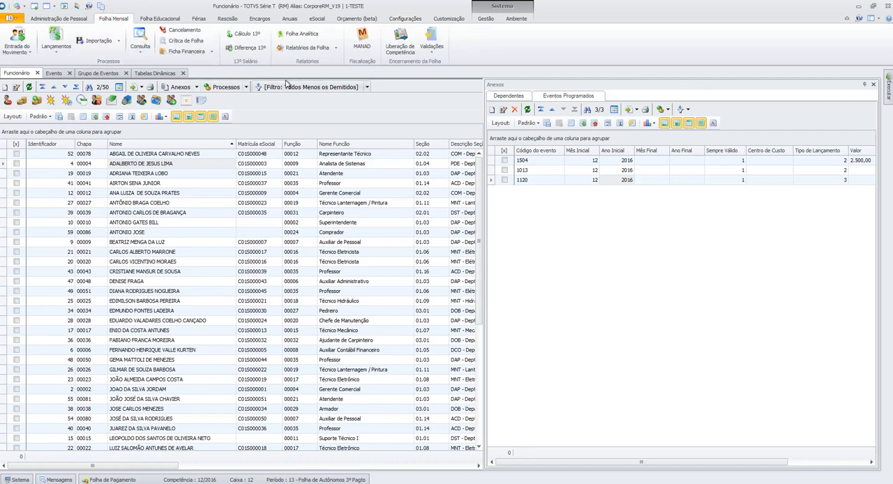
left_click(241, 36)
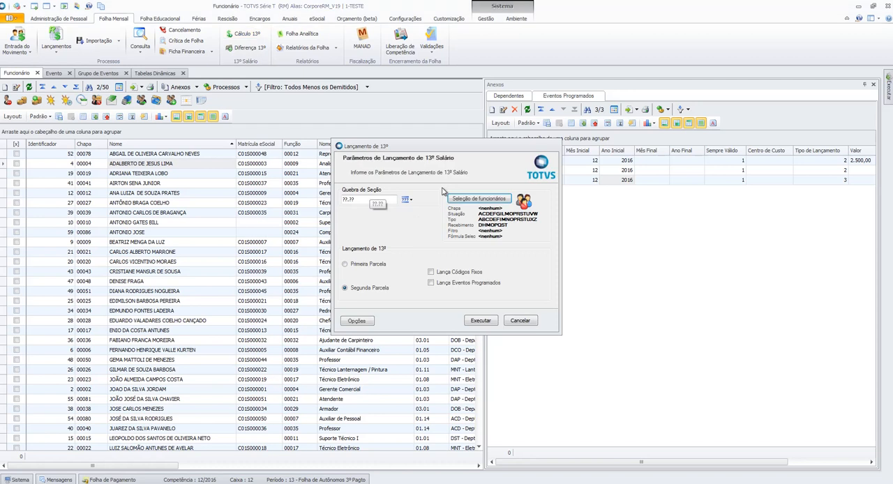
left_click(453, 282)
left_click(444, 272)
left_click(447, 282)
left_click(454, 284)
left_click(519, 321)
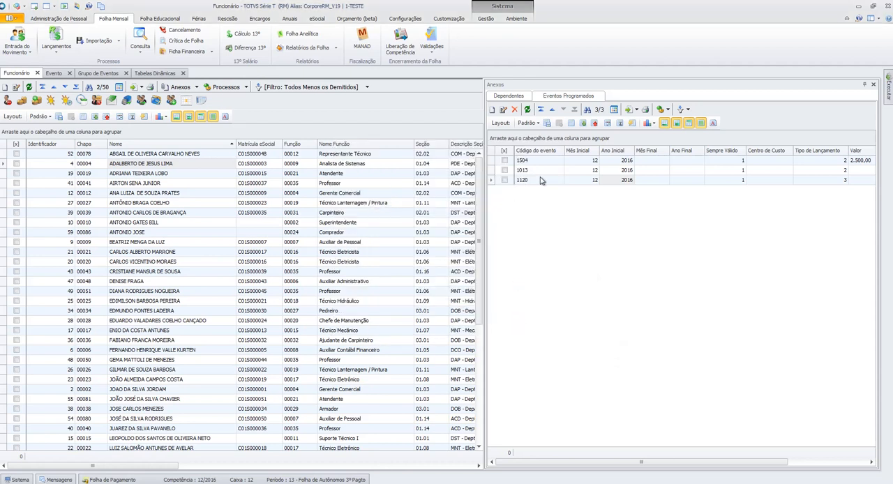
- Browse the scheduled events and dependents of several employees to find one with registered dependents
left_click(298, 183)
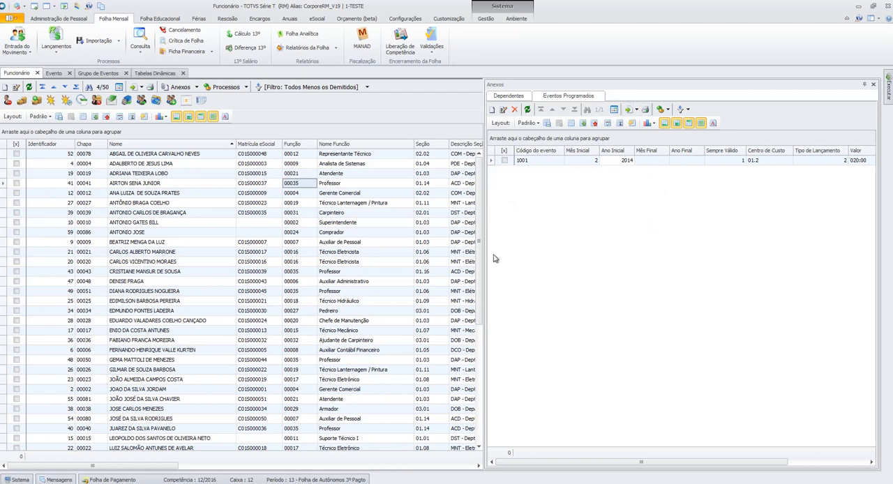
left_click(508, 95)
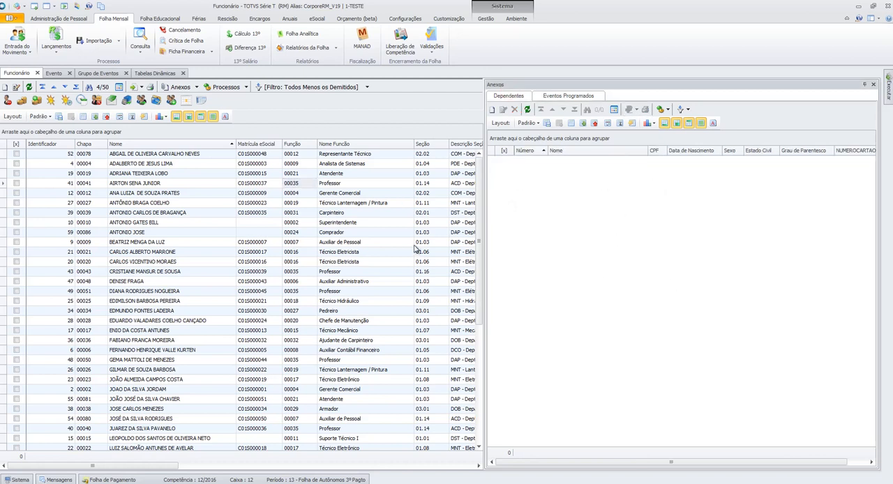
left_click(558, 97)
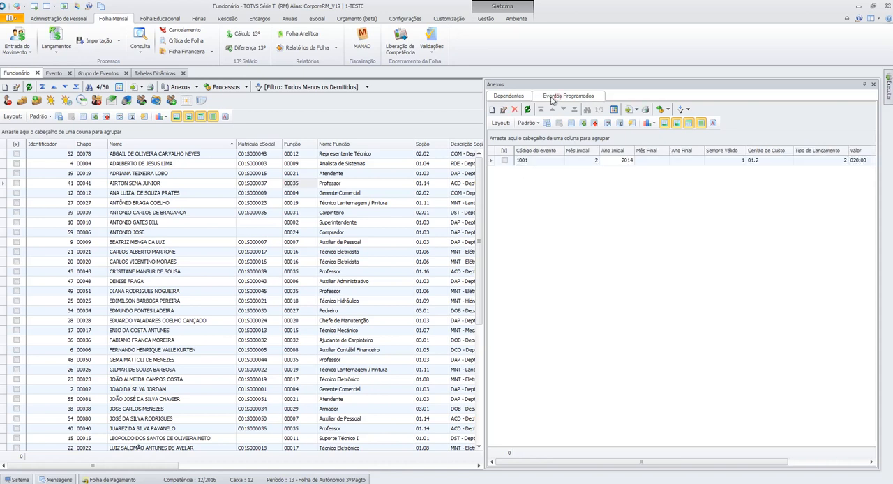
left_click(210, 230)
left_click(198, 203)
left_click(197, 214)
left_click(198, 232)
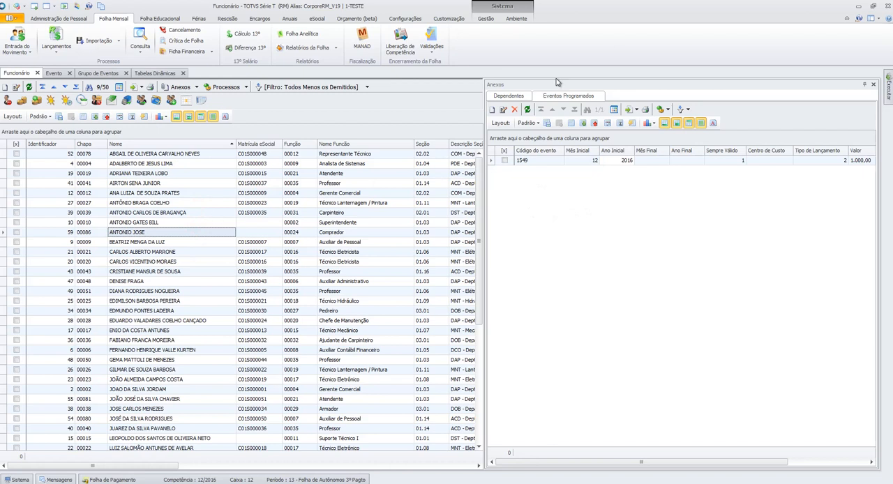
left_click(523, 98)
left_click(201, 202)
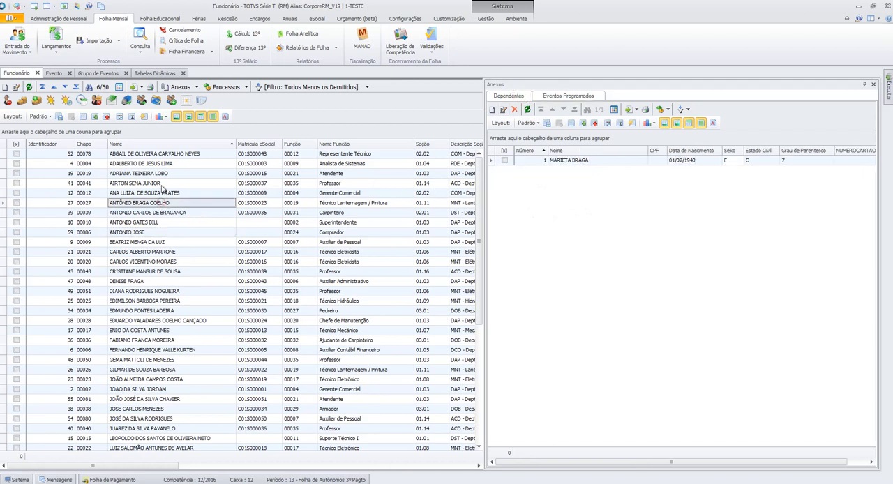
left_click(162, 184)
left_click(165, 174)
key("Down")
key("Down")
key("Down")
key("Down")
key("Down")
key("Down")
key("Down")
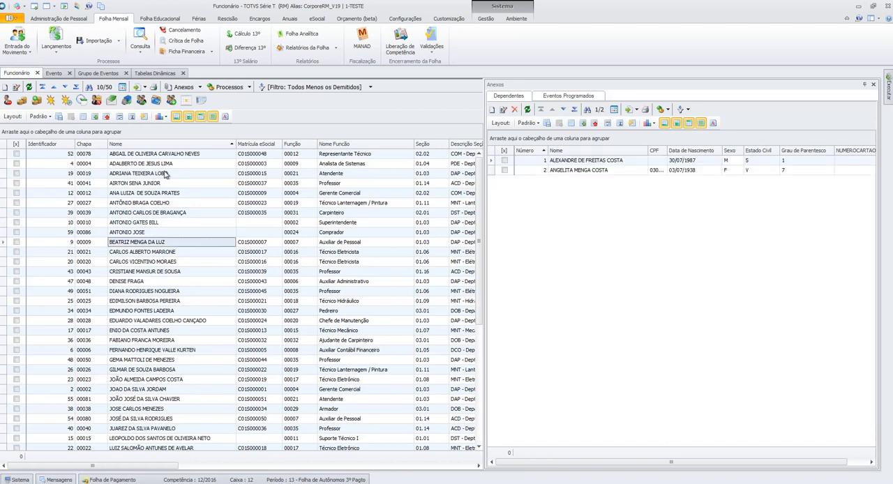
key("Up")
key("Down")
- Mark the Pensão incidence for the second dependent of the Auxiliar de Pessoal employee in the tenth row and display the Dados da Pensão
left_click(569, 172)
double_click(568, 173)
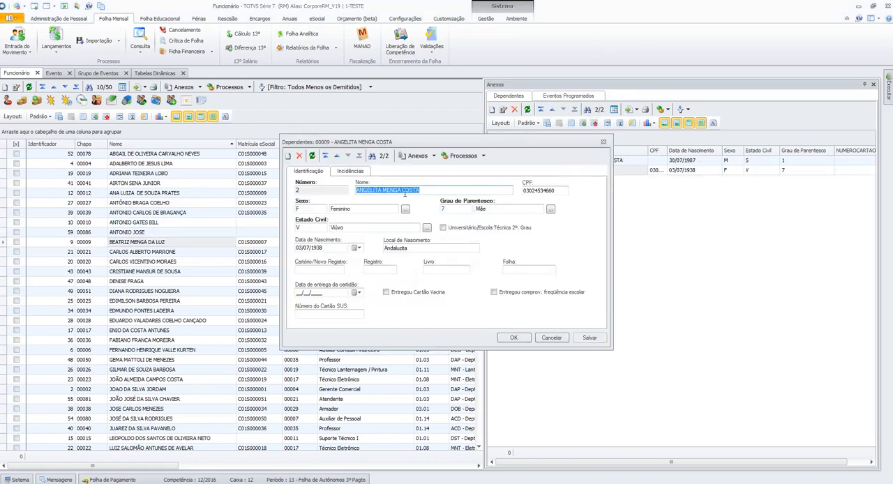
left_click(351, 170)
left_click(314, 261)
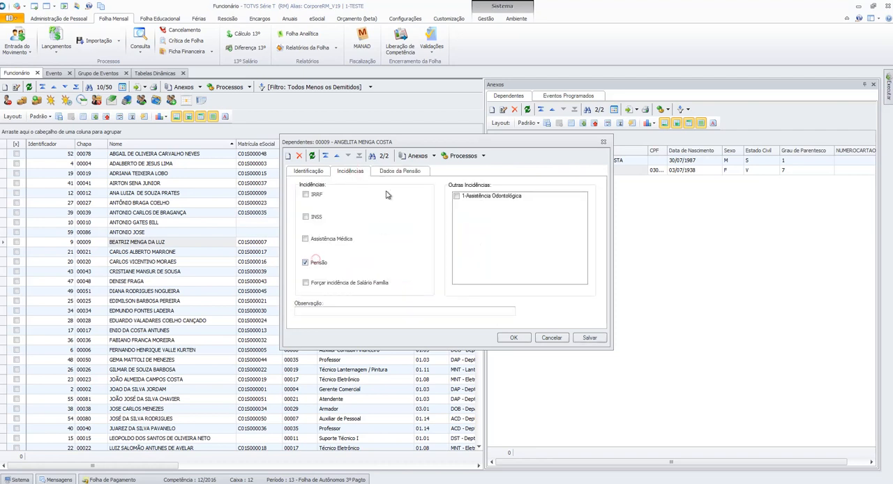
left_click(411, 171)
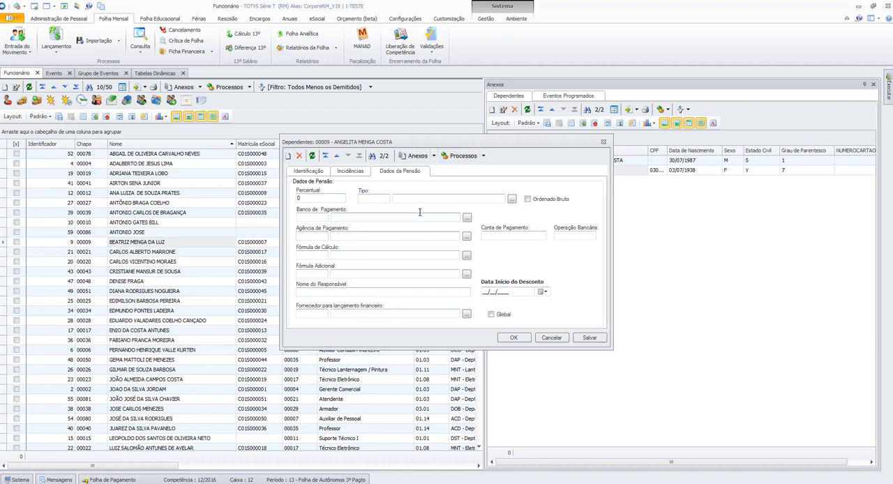
- Try to open Movimentação da Pensão de Dependentes for this dependent, then discard the dependent's changes
left_click(434, 156)
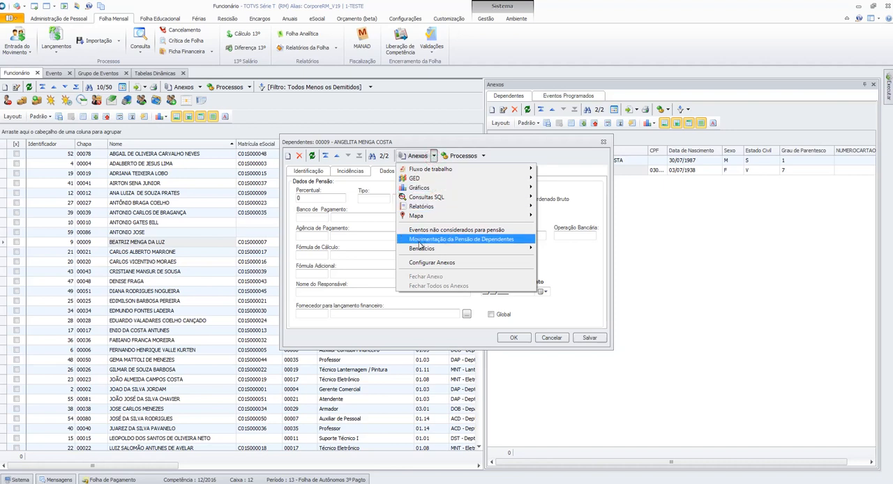
left_click(434, 156)
left_click(434, 156)
left_click(420, 242)
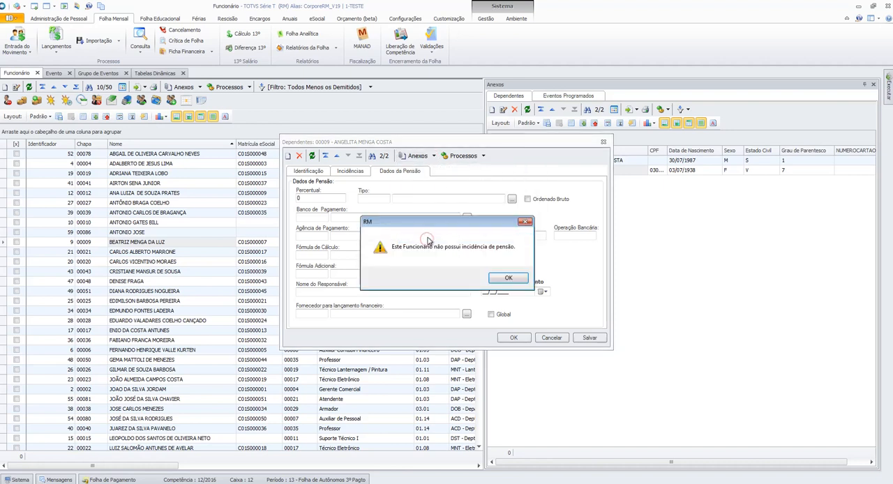
left_click(499, 274)
left_click(551, 338)
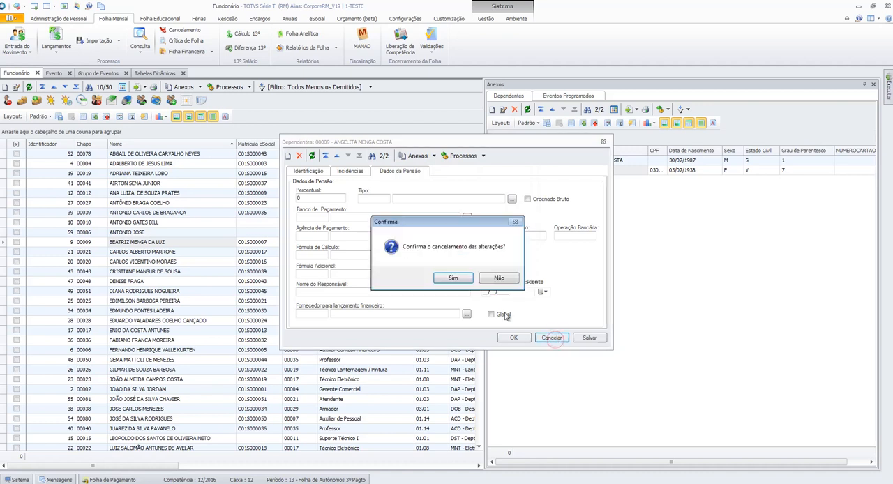
left_click(455, 279)
- Open the second dependent of the Analista de Sistemas employee in the second row and display the Dados da Pensão
left_click(190, 194)
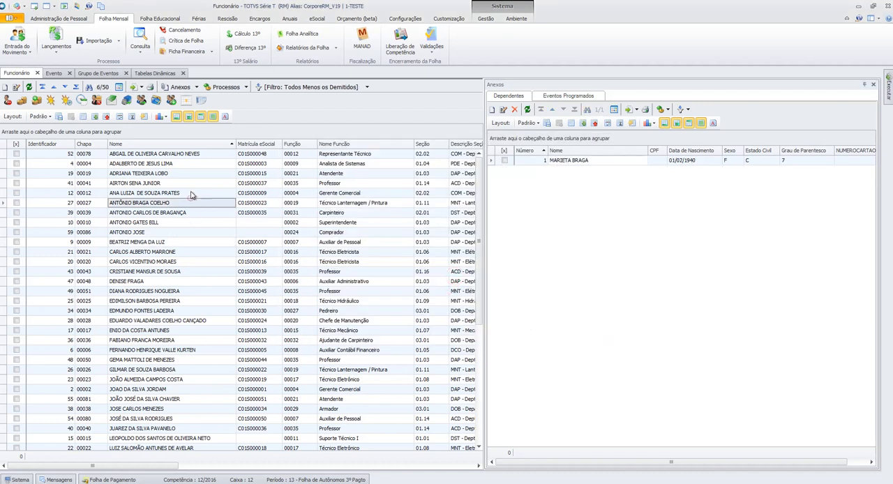
left_click(188, 176)
key("Up")
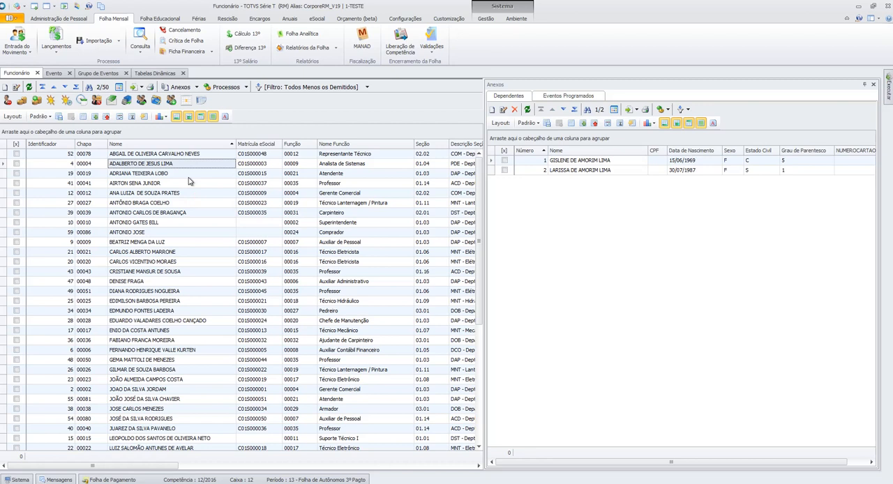
double_click(556, 170)
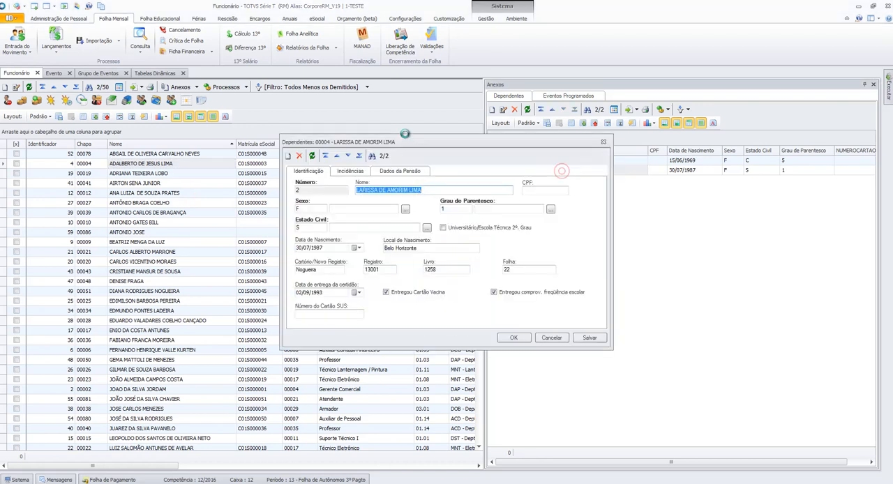
left_click(349, 172)
left_click(399, 171)
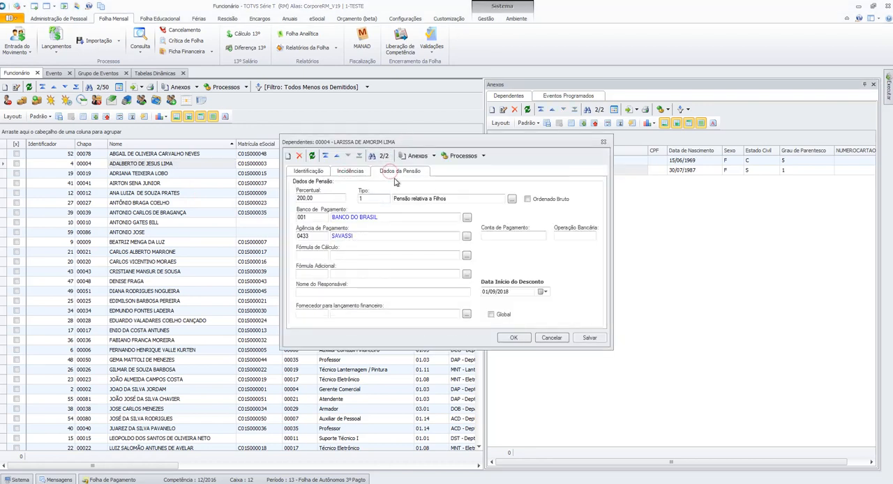
- Check the Movimentação da Pensão de Dependentes for this dependent and close the record without saving
left_click(433, 157)
left_click(401, 239)
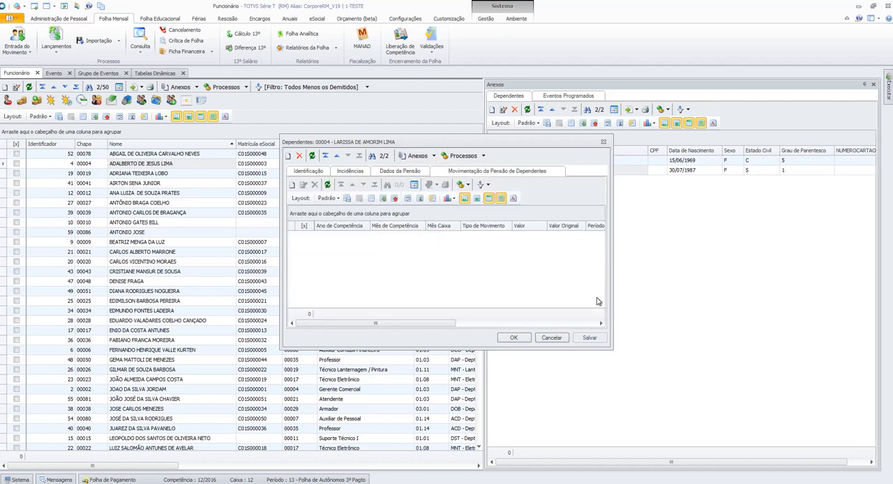
left_click(550, 337)
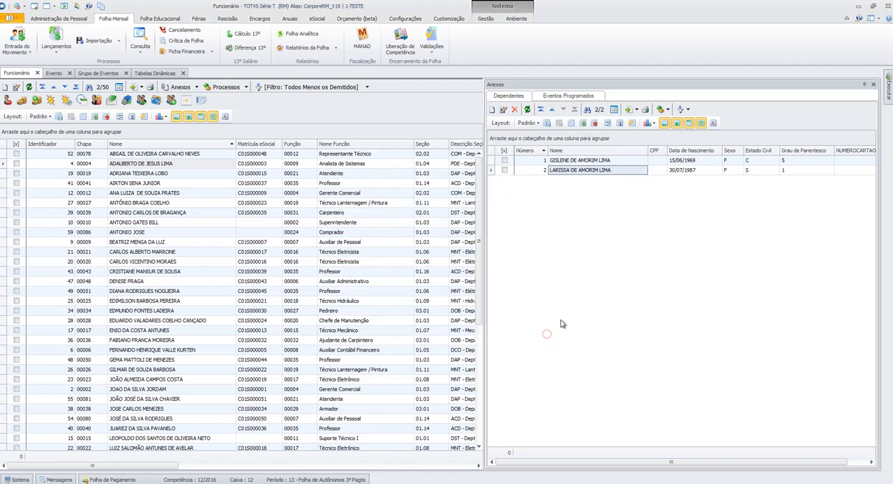
- Set the payroll period to 2 - Folha Mensal e Férias and restrict group 02 Lançamento da Folha Mensal to the Analista de Sistemas employee in the second row
left_click(141, 165)
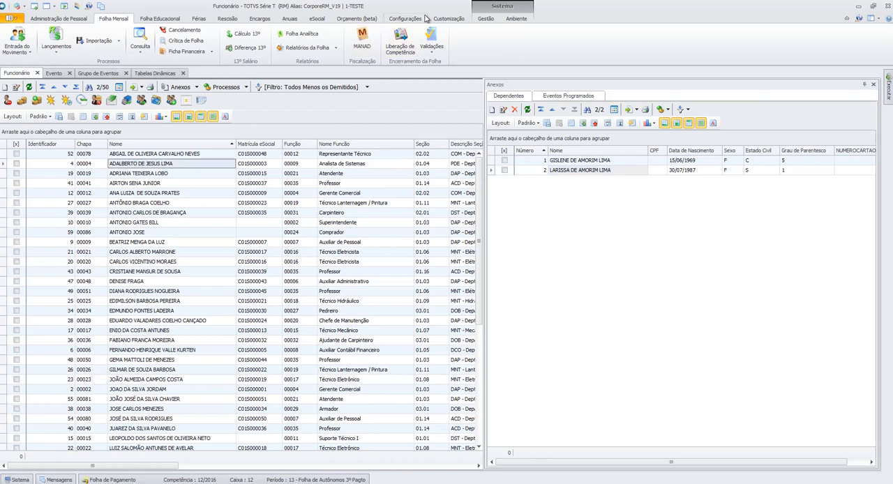
left_click(395, 22)
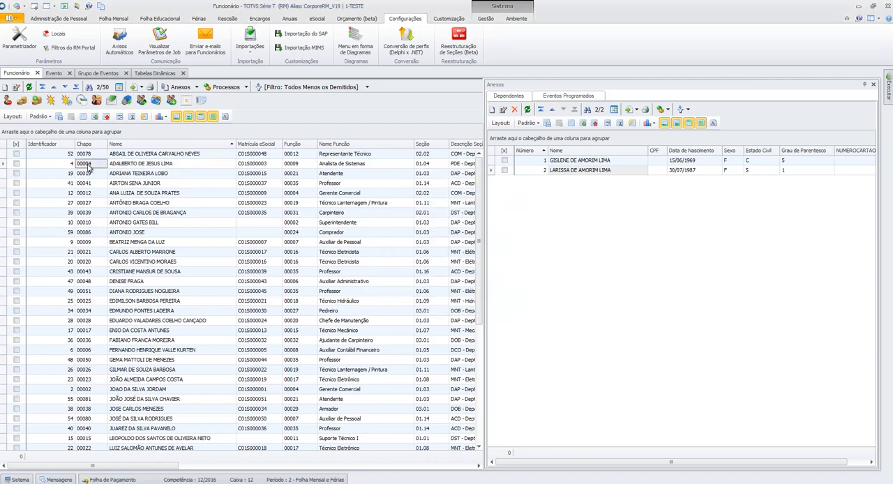
left_click(98, 73)
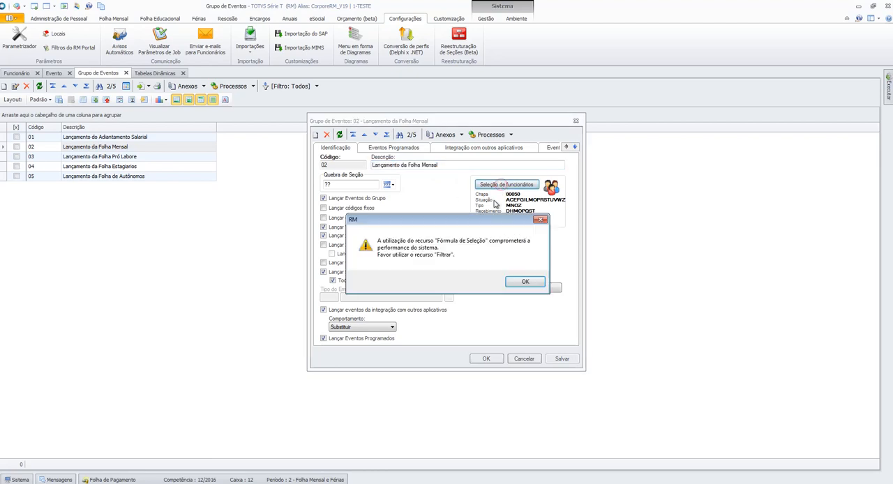
left_click(524, 281)
key("Tab")
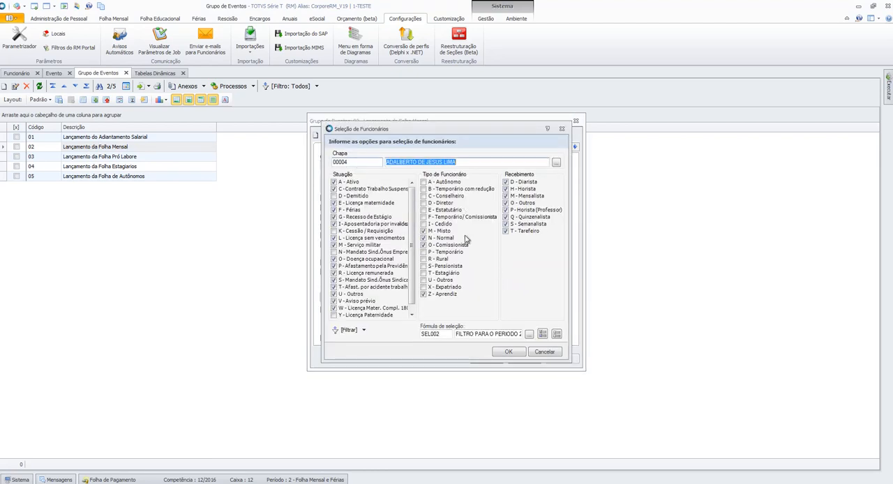
left_click(504, 351)
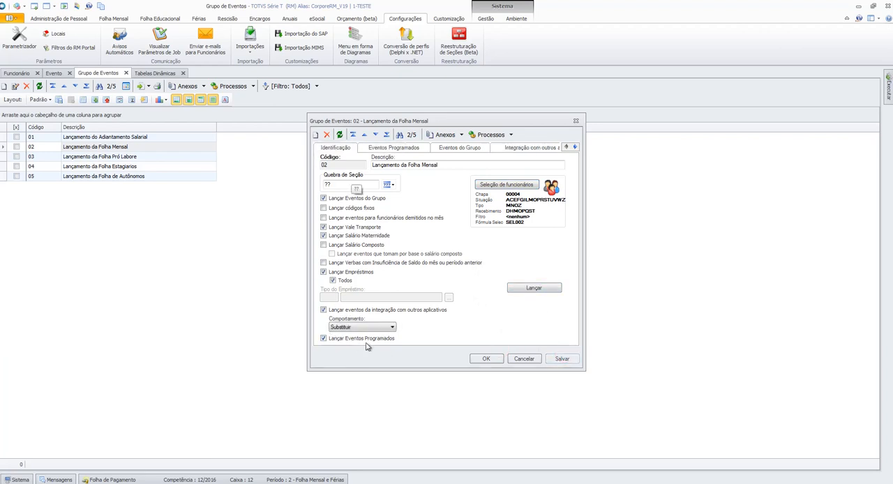
- Launch the Lançamento da Folha Mensal event group for the selected employee and display the process execution progress
left_click(543, 291)
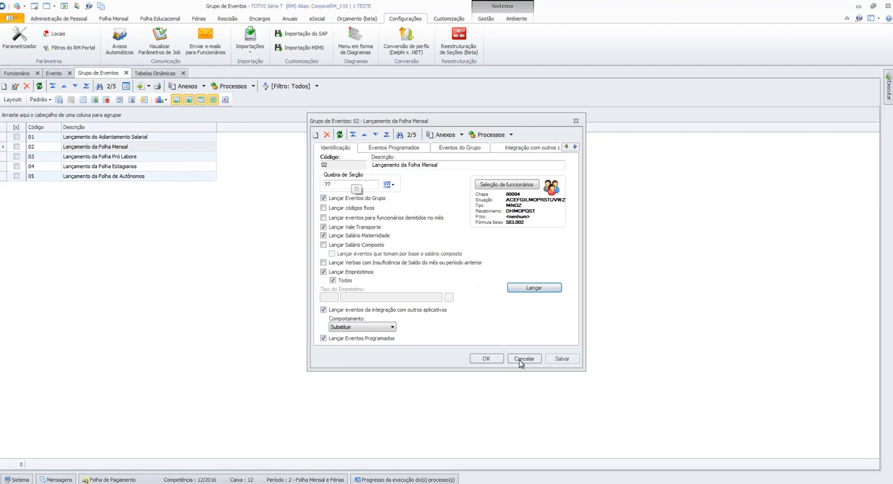
left_click(482, 361)
left_click(386, 480)
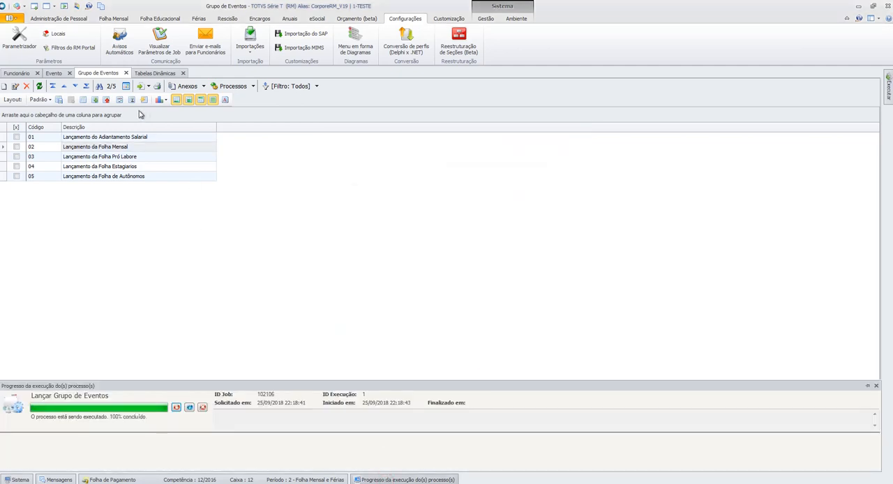
- Check the launch progress and review the Analista de Sistemas employee's payment envelope for period 2, looking for an alimony event
left_click(17, 74)
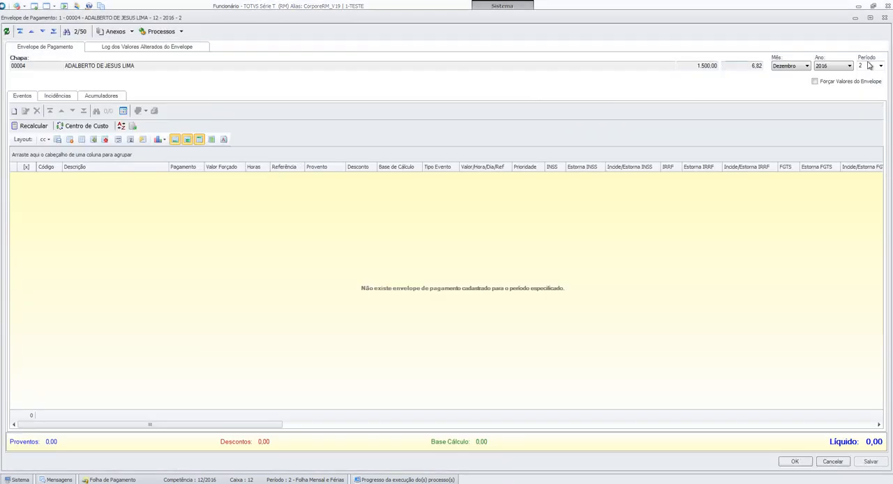
left_click(832, 461)
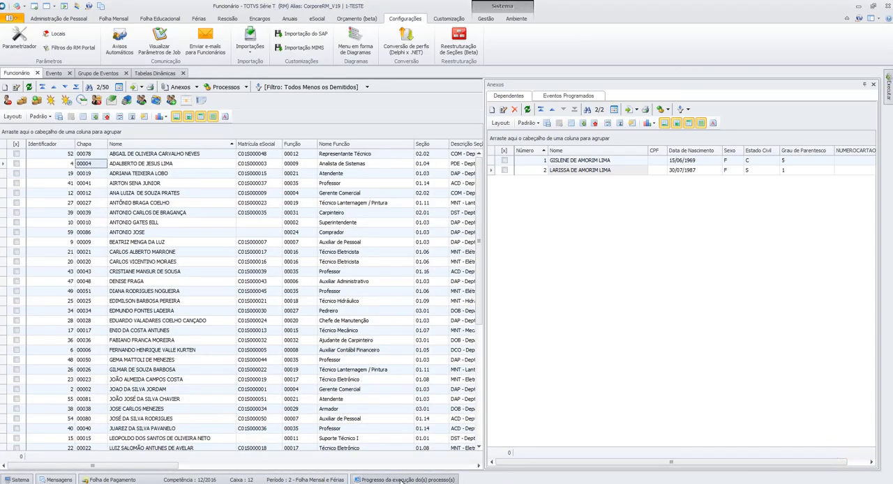
left_click(401, 480)
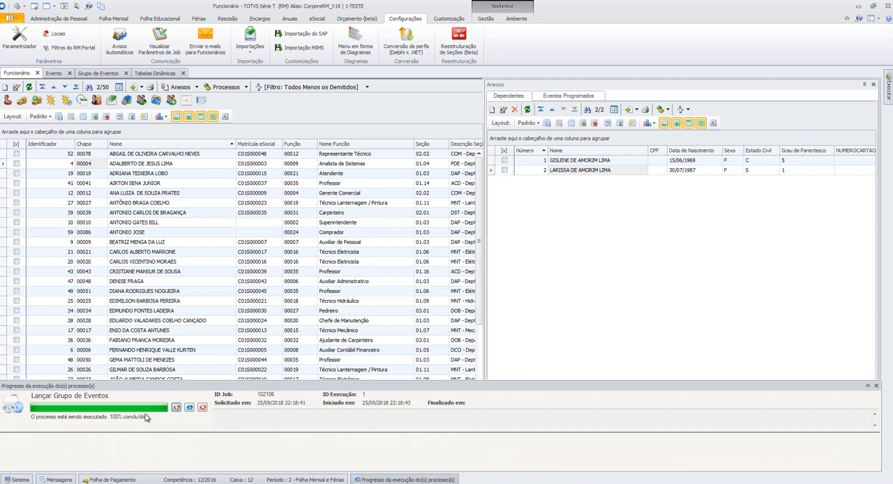
left_click(109, 101)
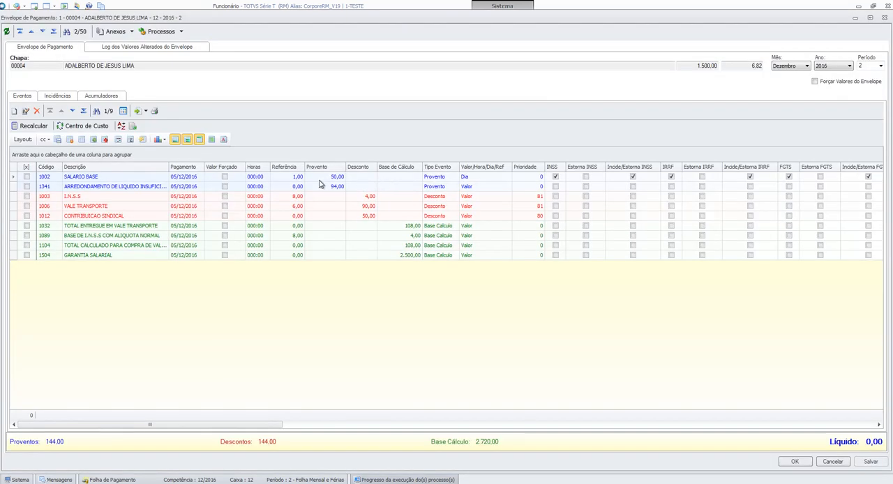
left_click(139, 197)
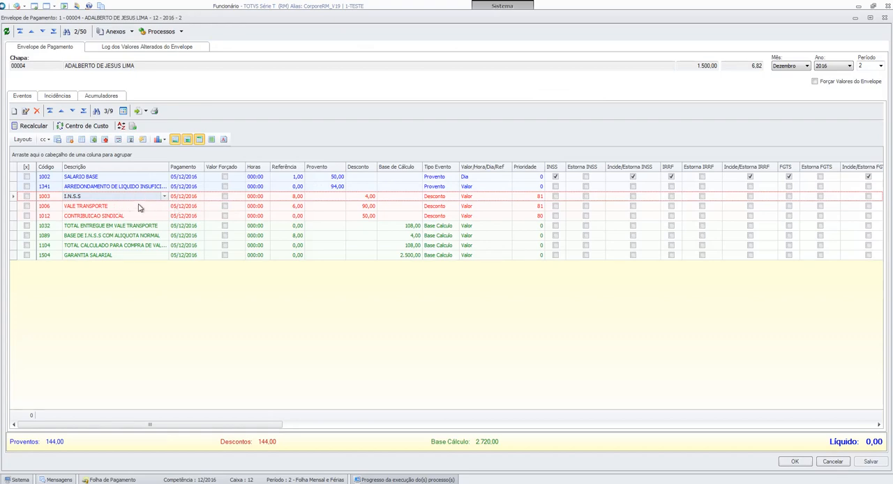
left_click(840, 463)
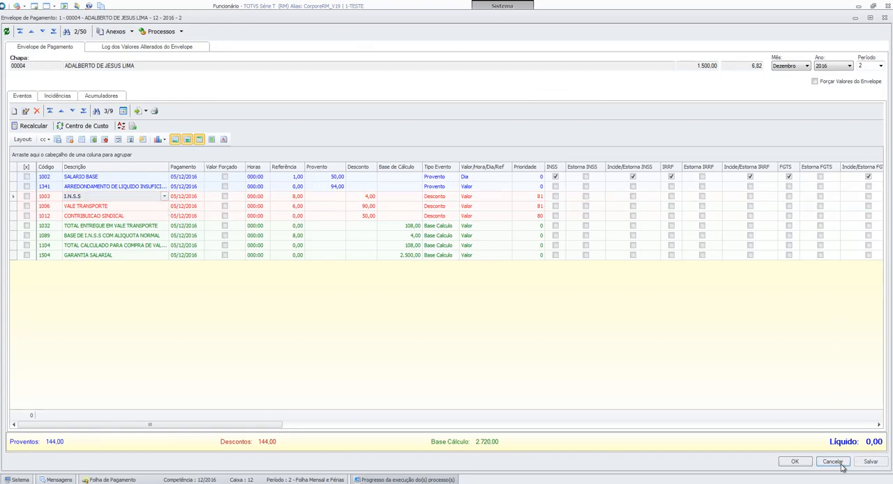
- Open the second dependent's Dados da Pensão to check the Data Início do Desconto, and close the record without saving
double_click(598, 171)
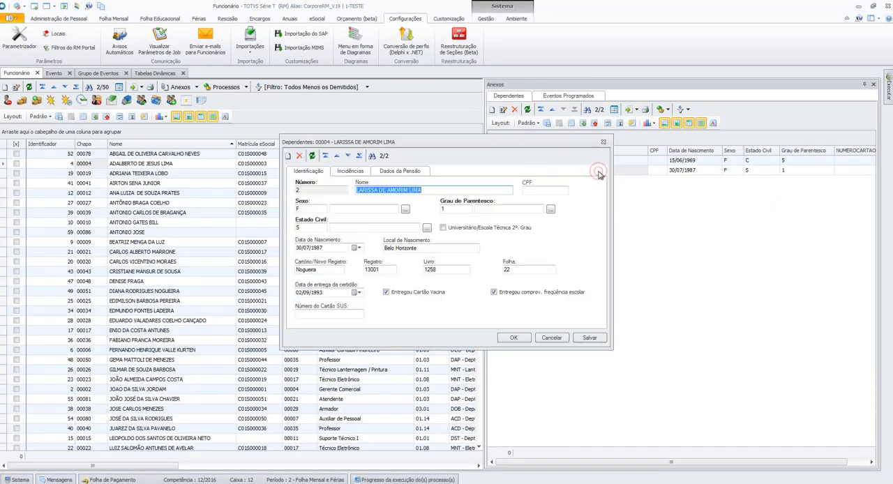
left_click(401, 172)
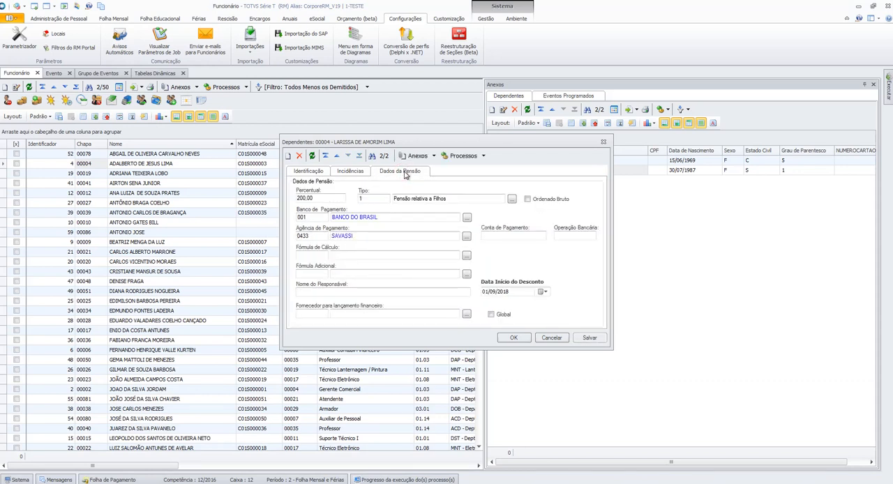
double_click(516, 292)
left_click(550, 337)
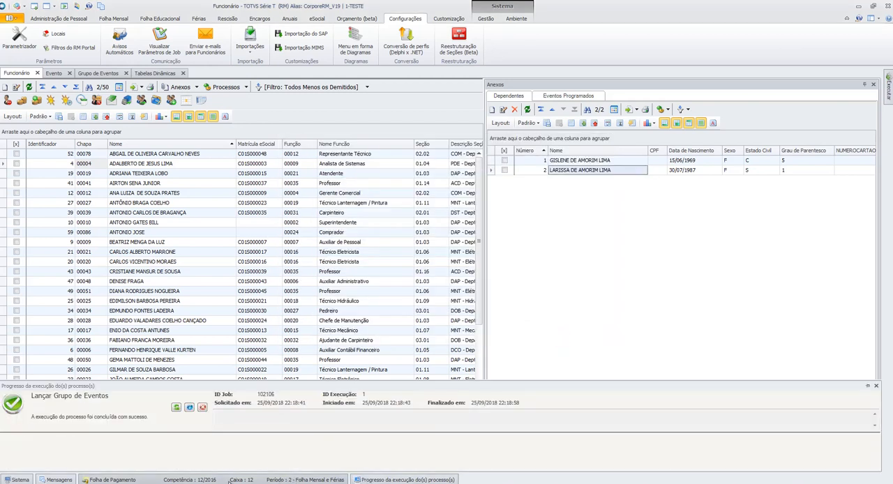
- Set the second dependent's Data Início do Desconto to 01/12/2016 in the Dados da Pensão and save the record
double_click(623, 168)
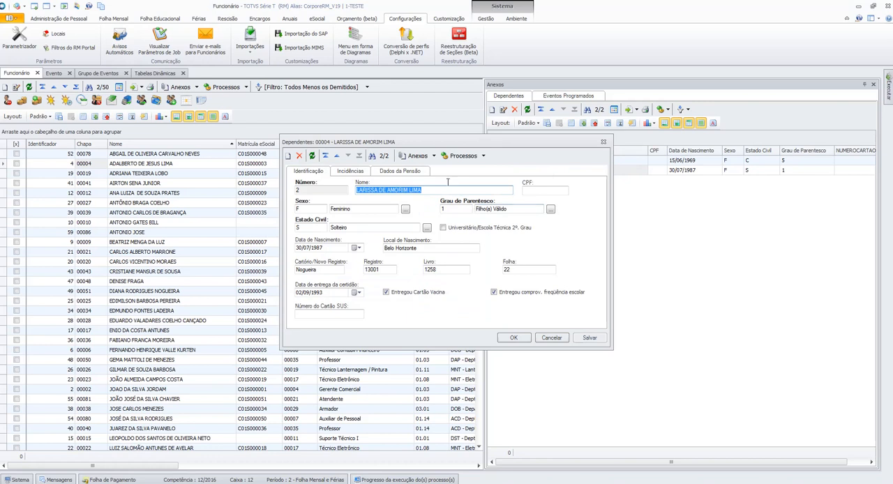
left_click(399, 171)
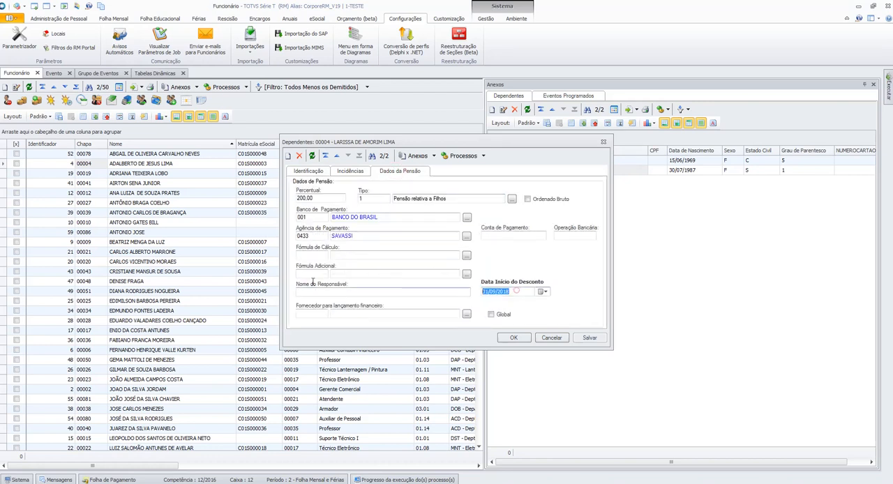
type("01")
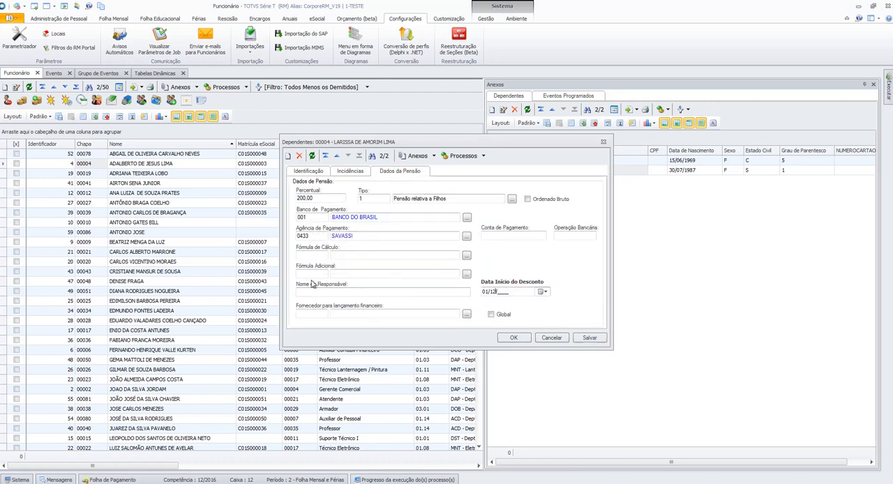
left_click(513, 337)
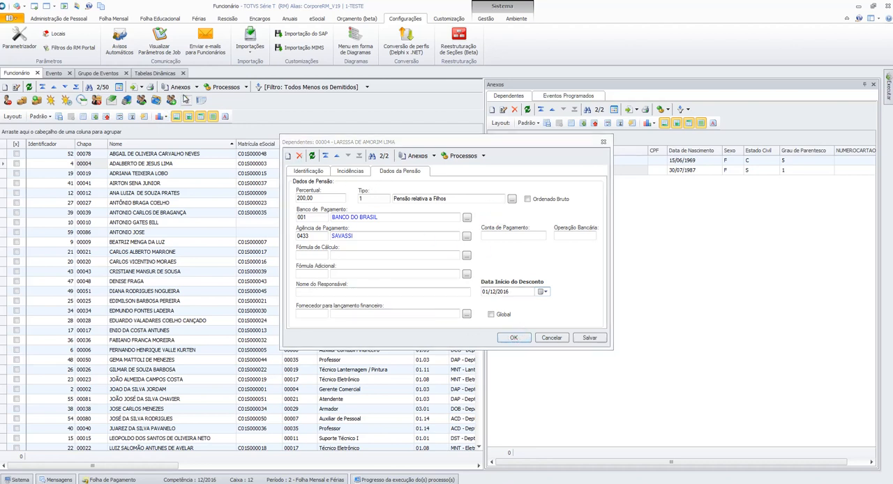
- Run the launch of event group 02 Lançamento da Folha Mensal again for the same employee
left_click(105, 75)
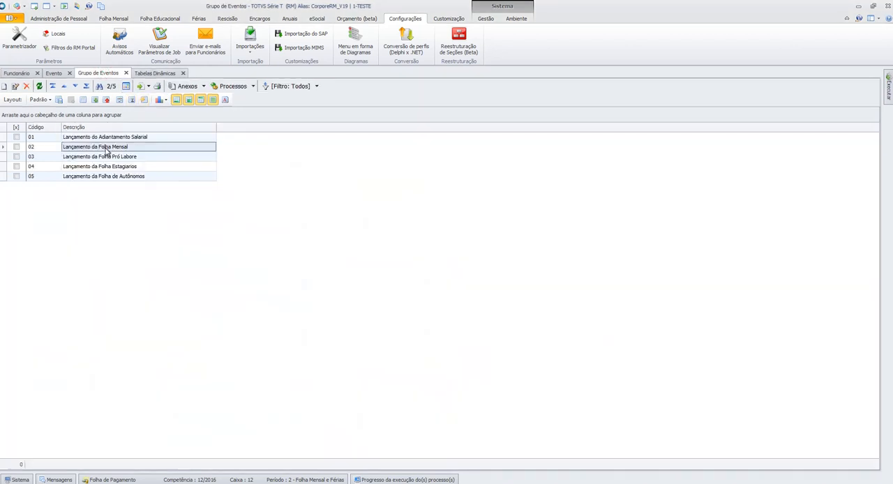
double_click(105, 146)
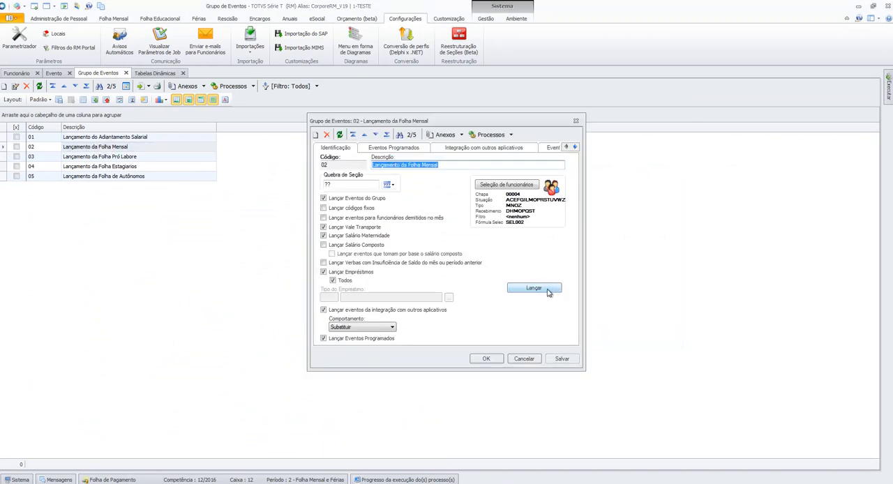
left_click(548, 292)
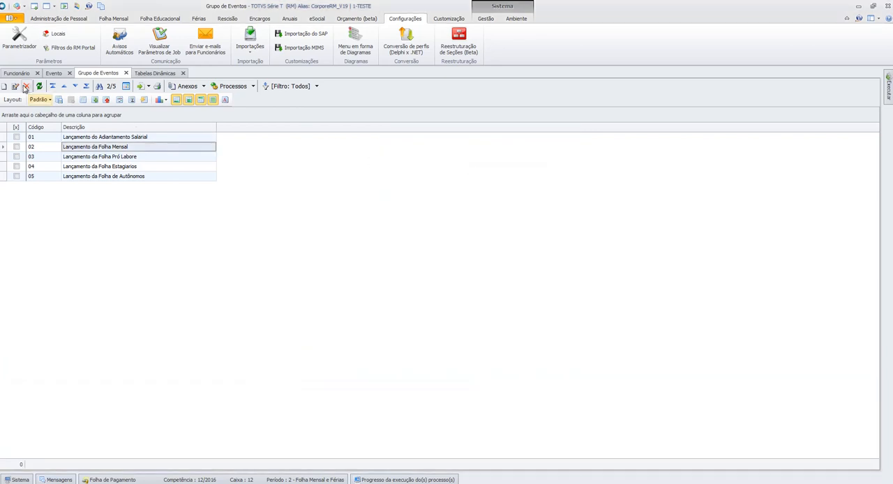
- Examine the PENSAO ALIMENTICIA FOLHA event in the employee's recalculated payment envelope, and close the envelope
left_click(19, 74)
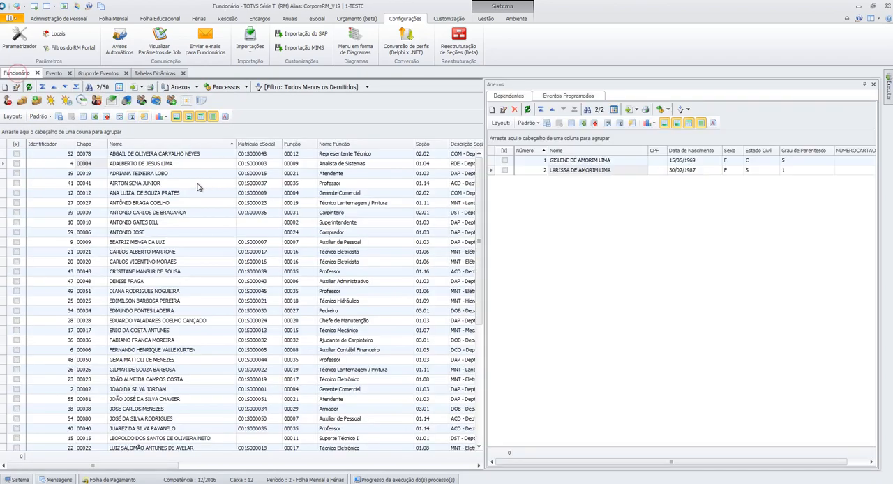
left_click(120, 164)
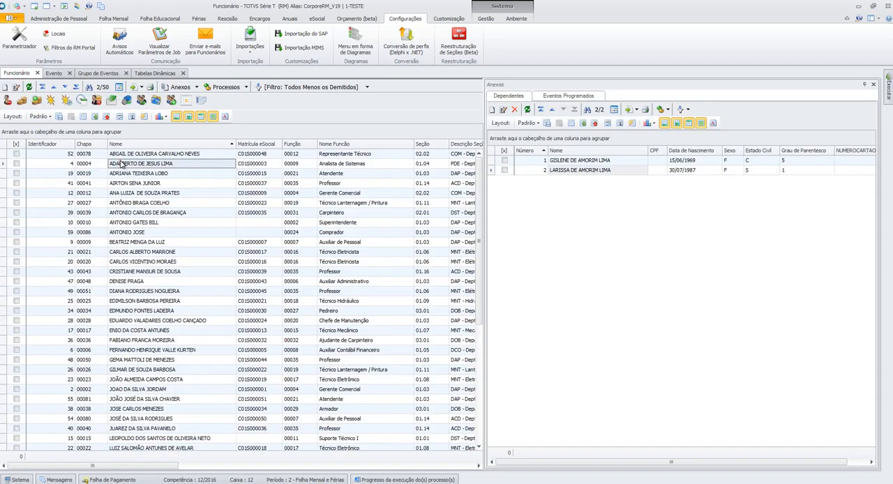
left_click(111, 102)
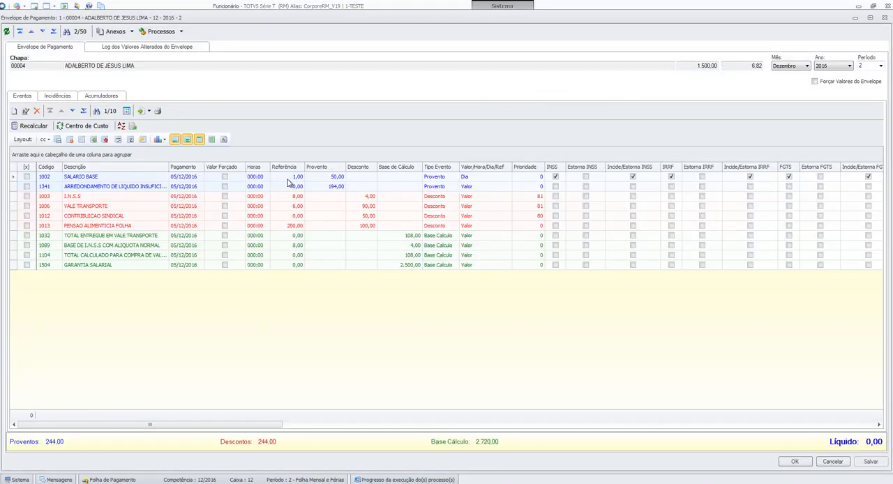
left_click(129, 227)
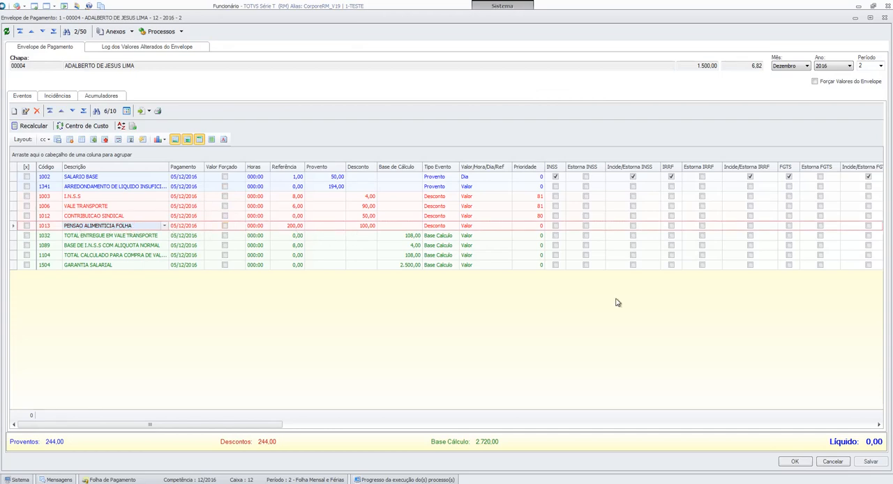
left_click(834, 461)
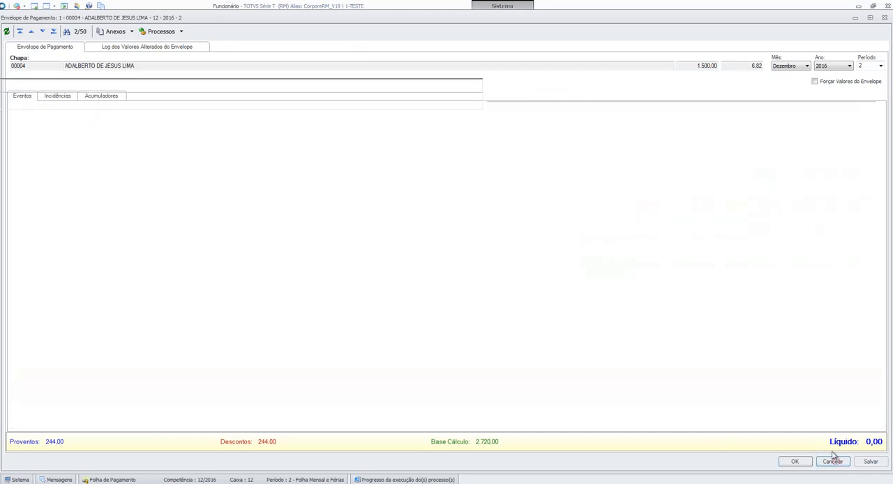
- Reopen the second dependent's Dados da Pensão and display the attached Movimentação da Pensão de Dependentes
left_click(596, 172)
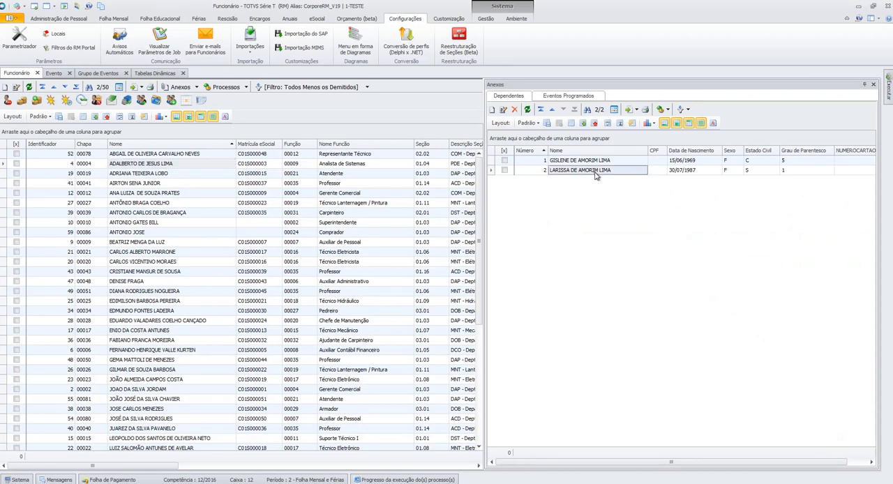
double_click(596, 173)
left_click(397, 173)
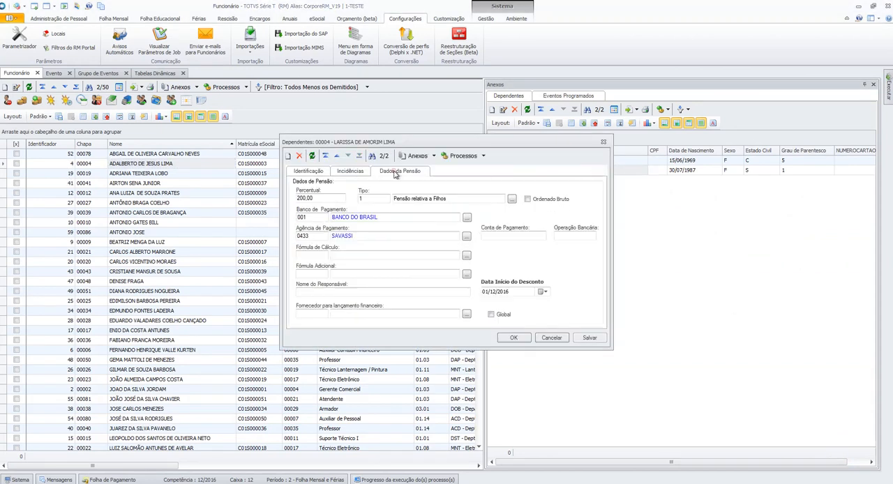
left_click(433, 157)
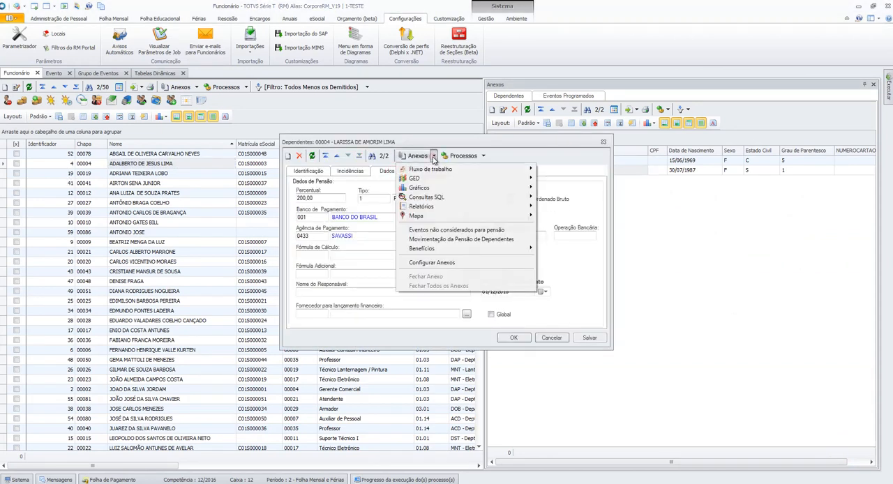
left_click(457, 240)
- Examine the period, movement type and value of the dependent's pension movement entry, confirm it, and open the entry again
double_click(397, 235)
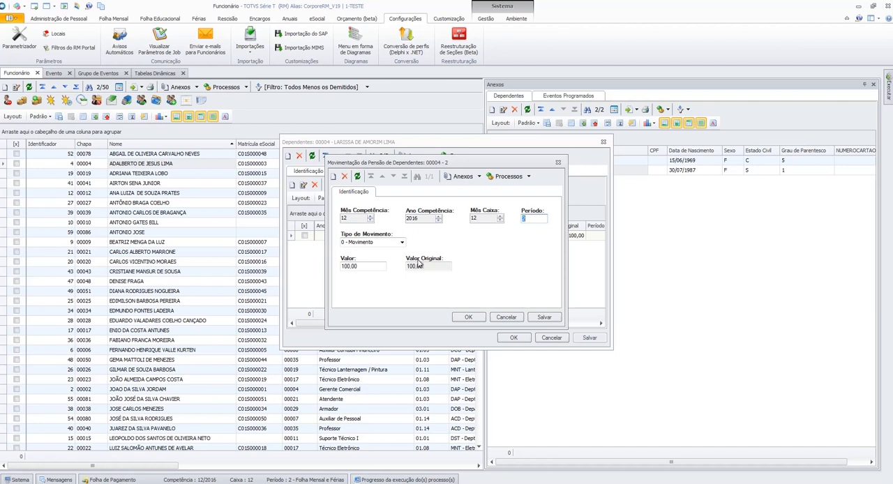
left_click(469, 318)
double_click(479, 237)
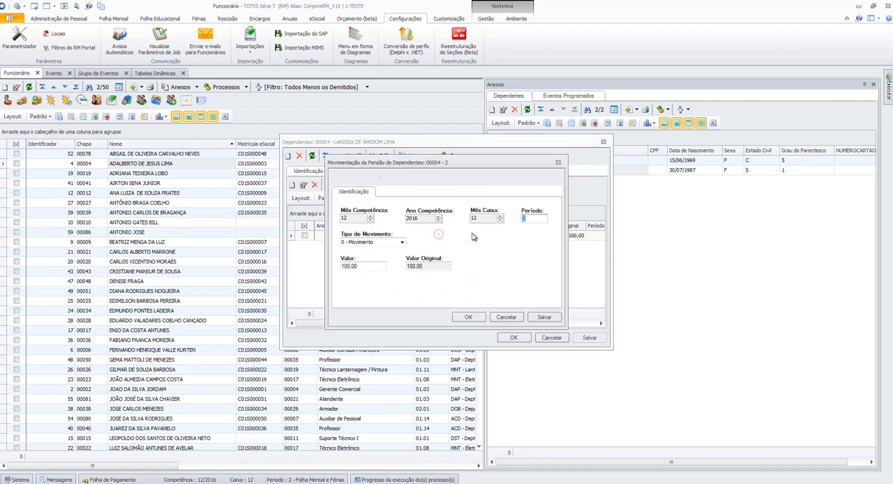
- Check the value and movement type options of the pension movement entry, cancel its changes, and close the dependent's record
left_click(372, 267)
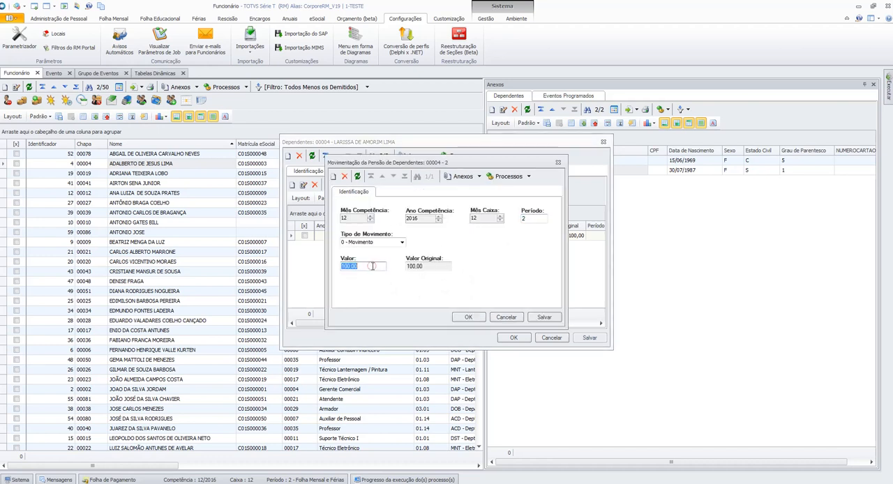
left_click(402, 242)
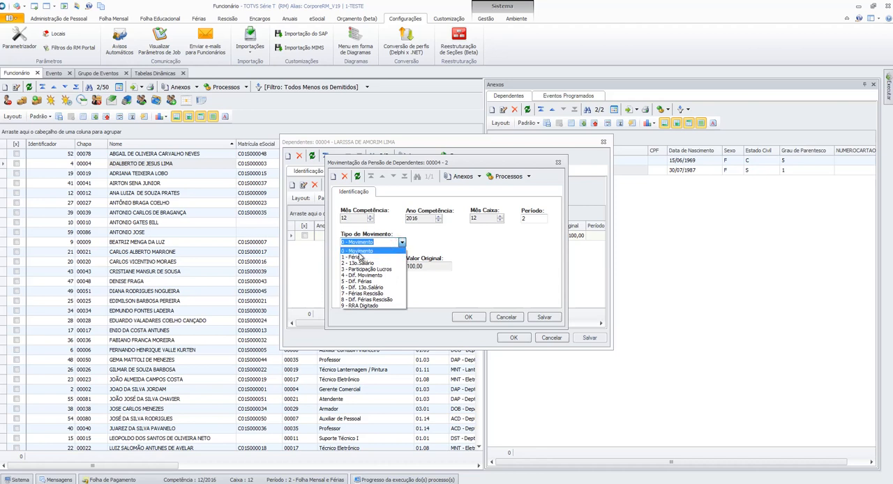
left_click(357, 251)
left_click(506, 317)
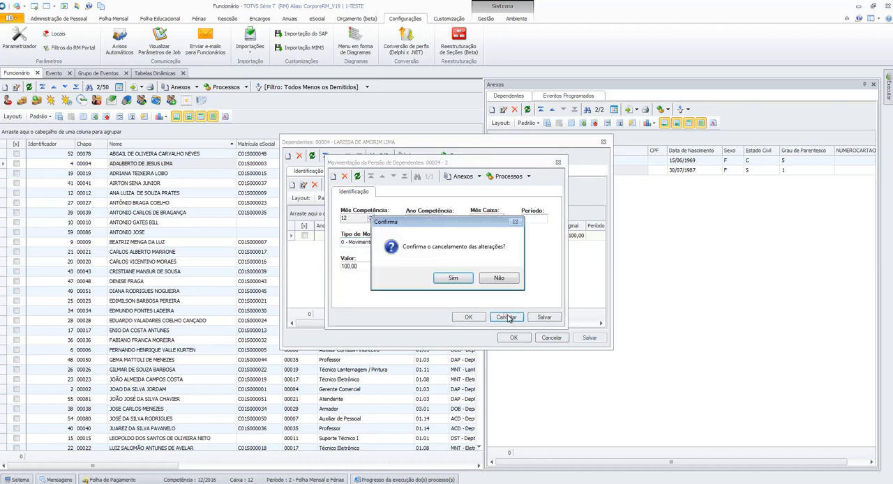
key("Return")
left_click(514, 337)
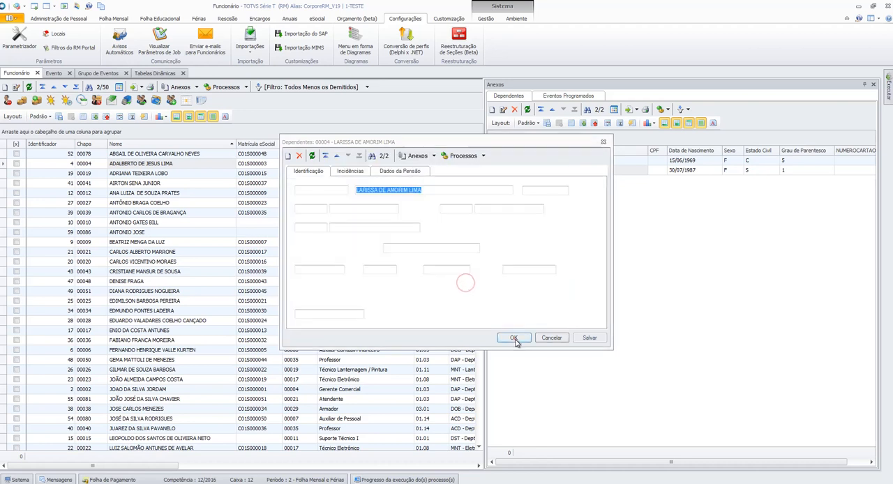
double_click(579, 160)
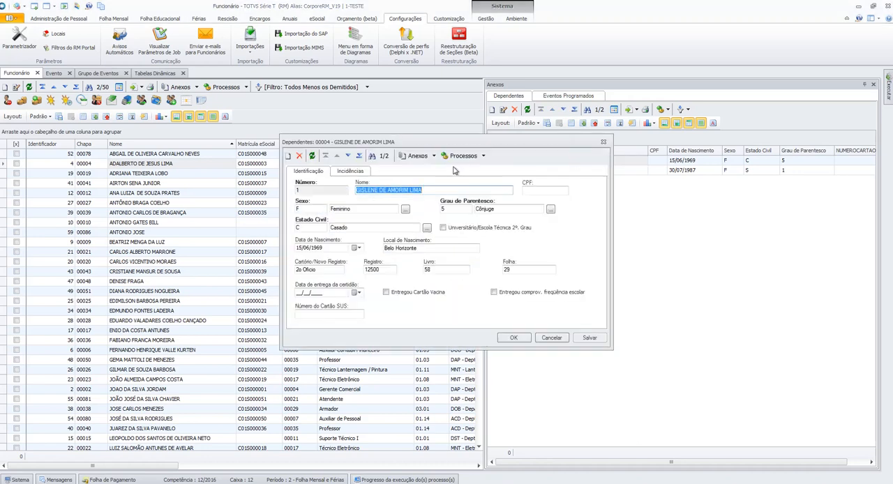
left_click(561, 341)
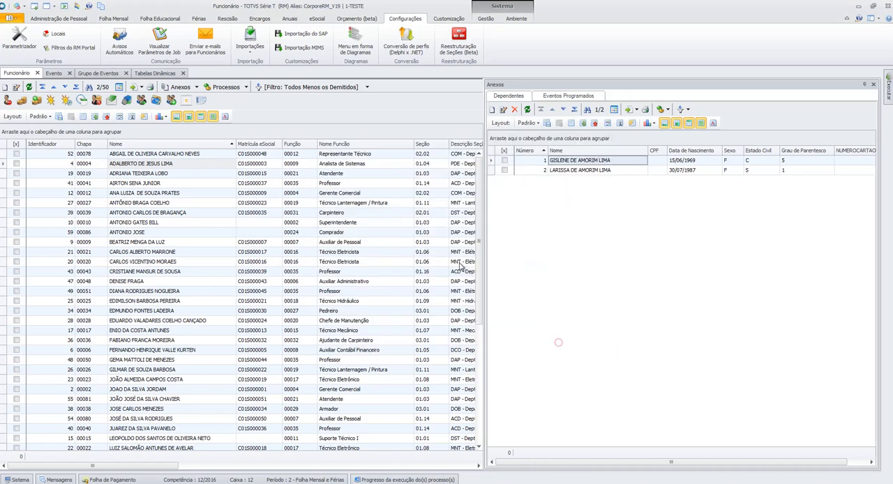
- Open the employee's payment envelope, examine the discount and reference of the PENSAO ALIMENTICIA FOLHA event, and close the envelope
left_click(112, 100)
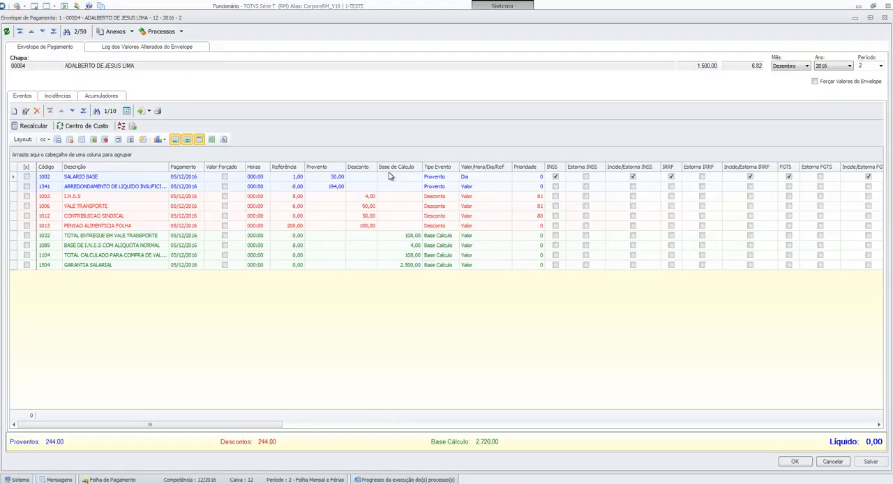
left_click(374, 226)
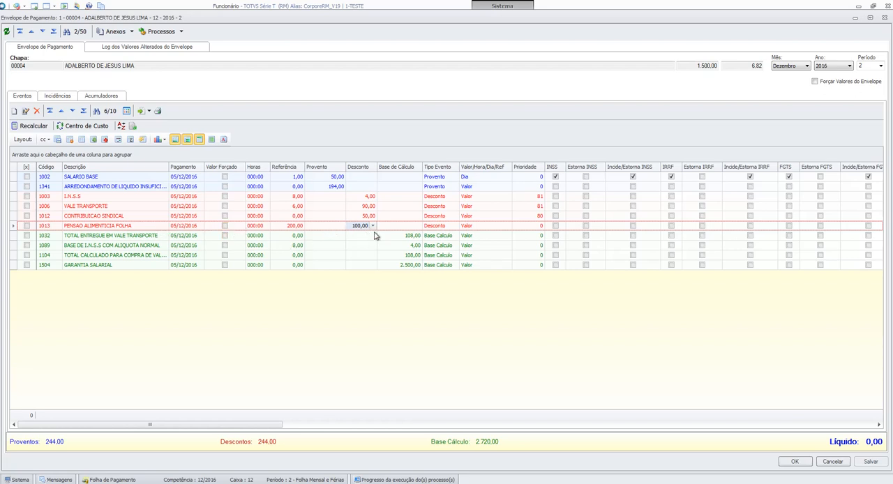
left_click(295, 229)
left_click(156, 227)
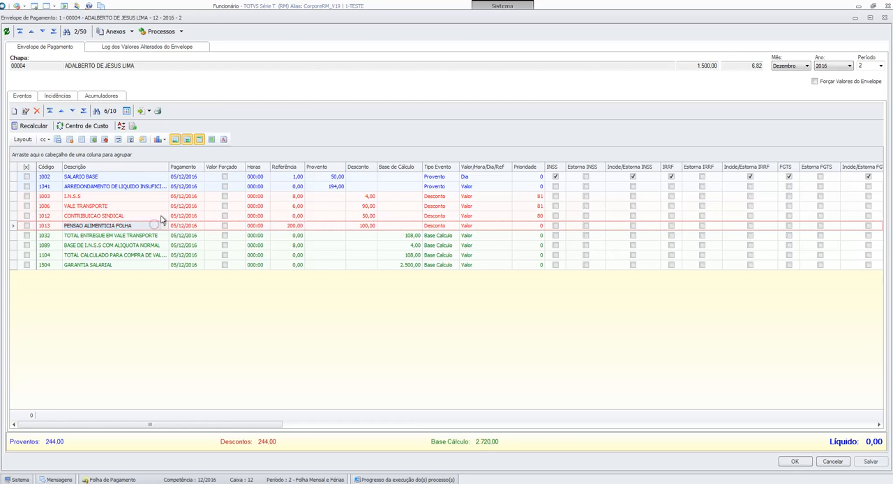
left_click(832, 461)
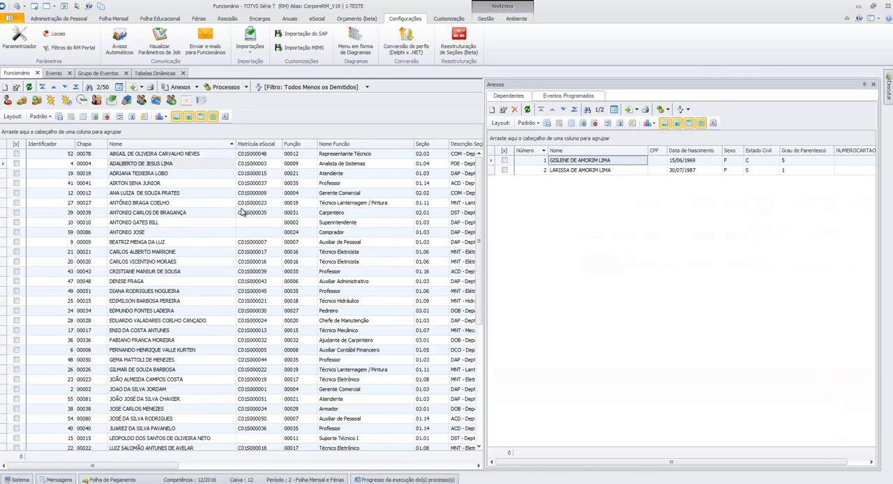
- Display the second dependent's Movimentação da Pensão de Dependentes, examine its competence year, months and movement type, and close the record
double_click(589, 170)
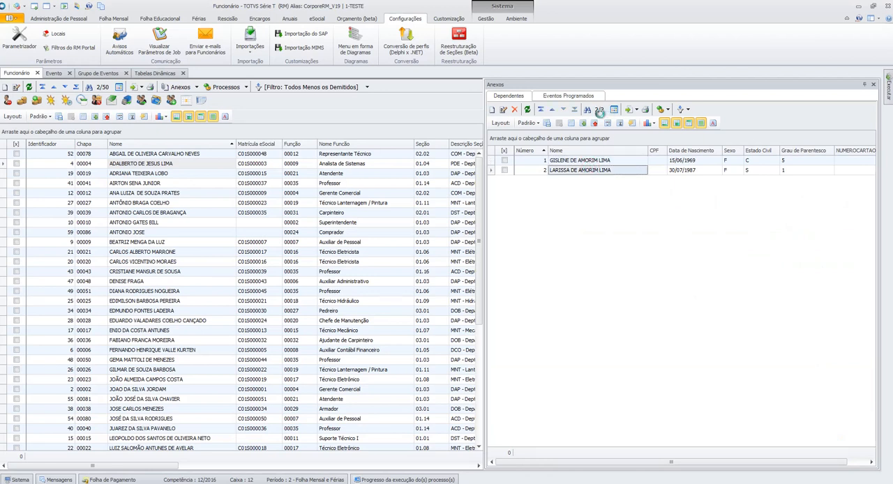
left_click(433, 155)
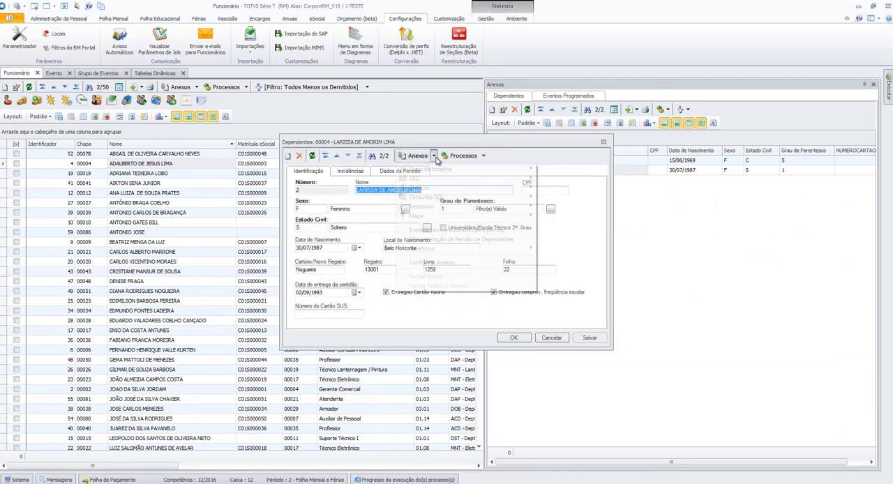
left_click(448, 240)
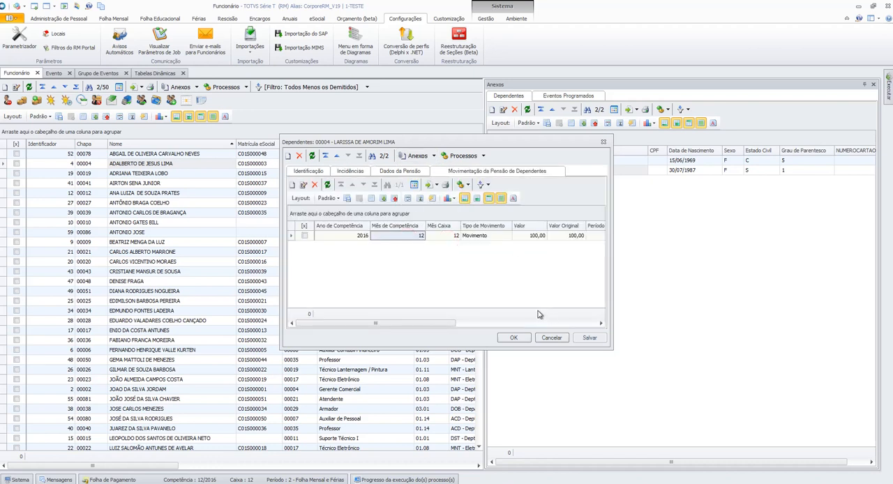
left_click(467, 240)
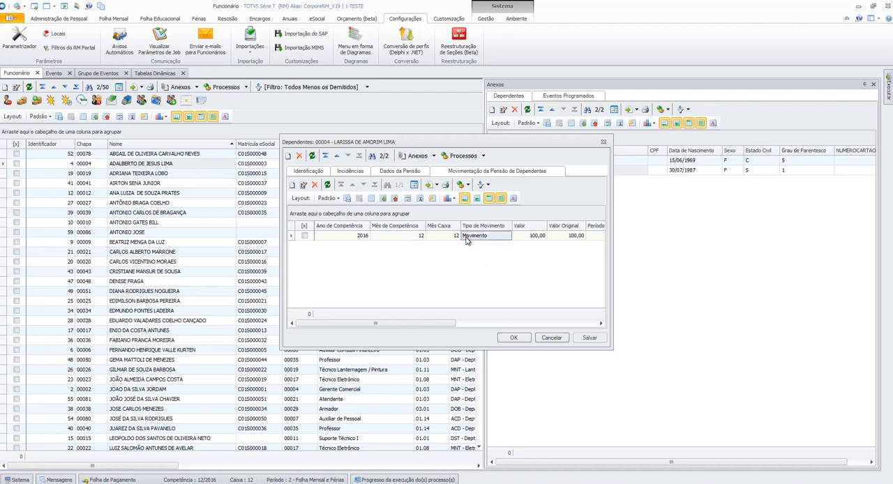
left_click(440, 238)
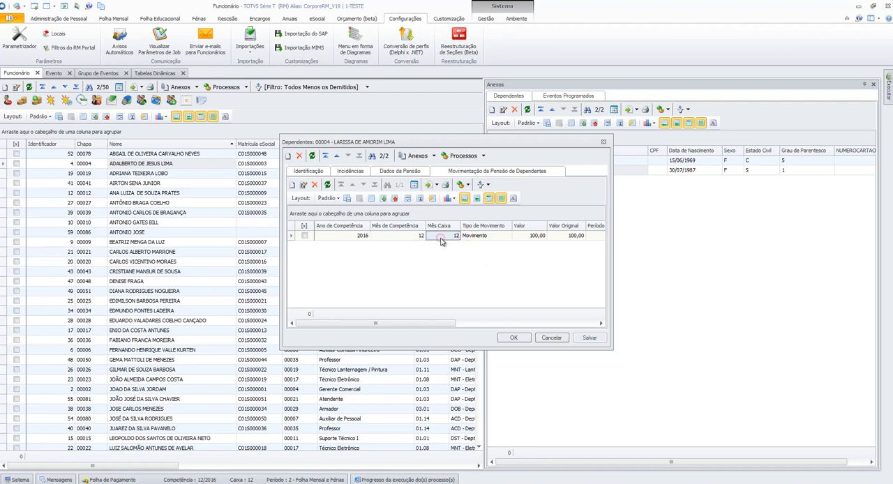
left_click(363, 237)
left_click(435, 238)
left_click(404, 237)
left_click(361, 237)
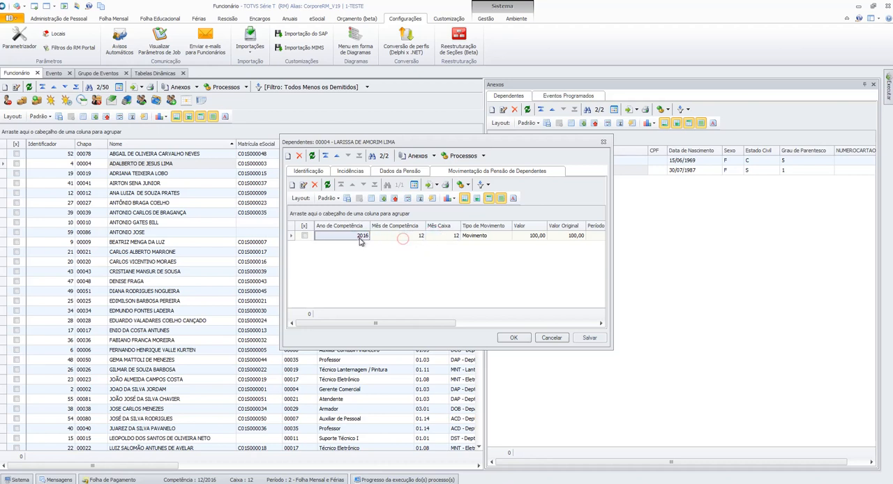
left_click(553, 338)
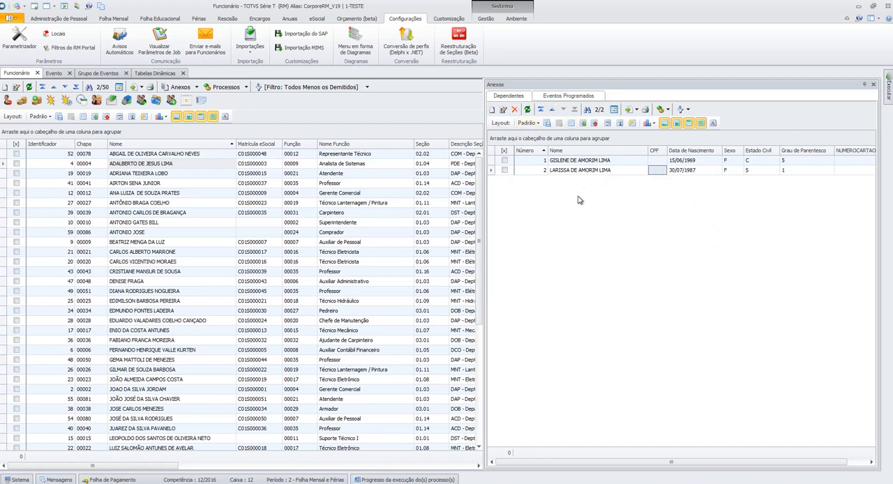
- Reopen the second dependent's record, review the Movimentação da Pensão de Dependentes attachment once more, and close the record
double_click(630, 173)
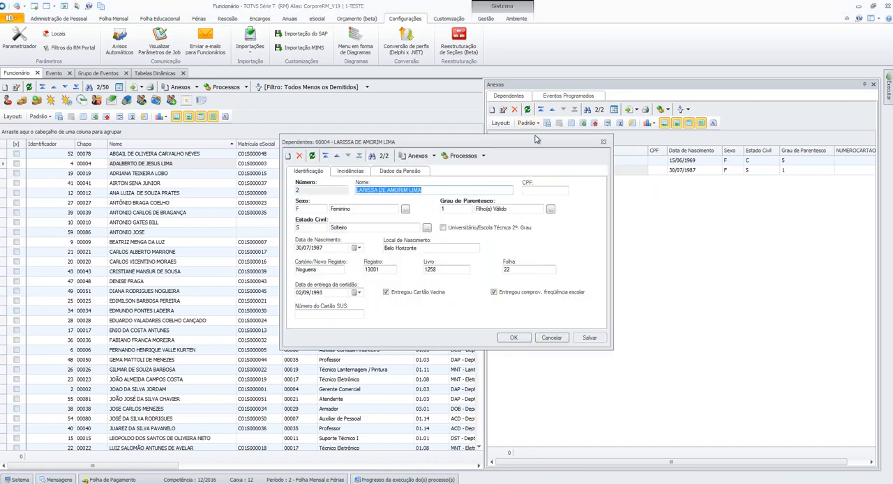
left_click(430, 157)
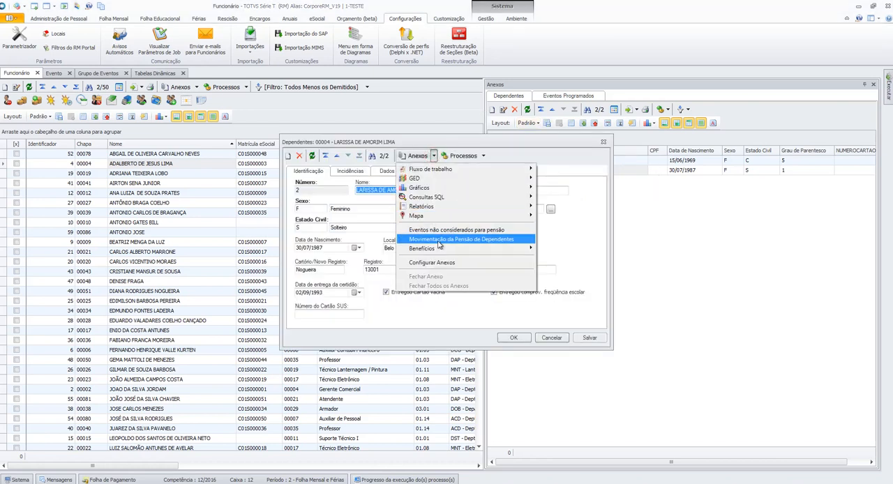
left_click(460, 239)
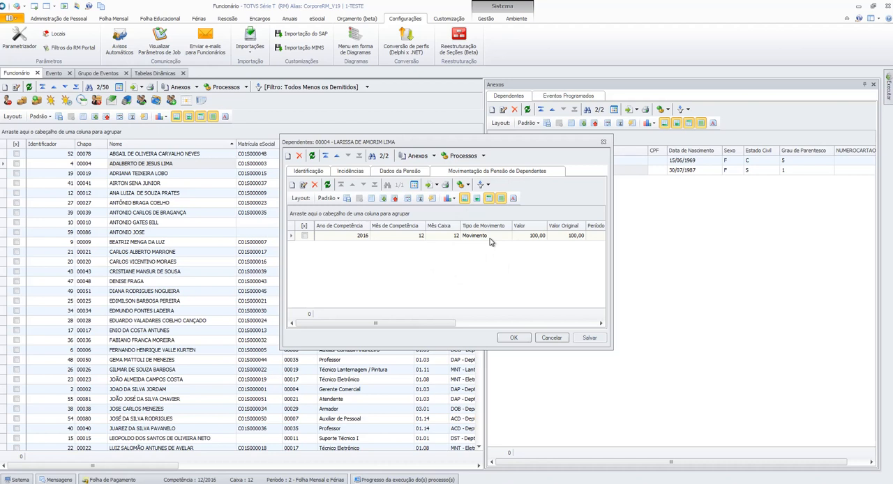
left_click(551, 338)
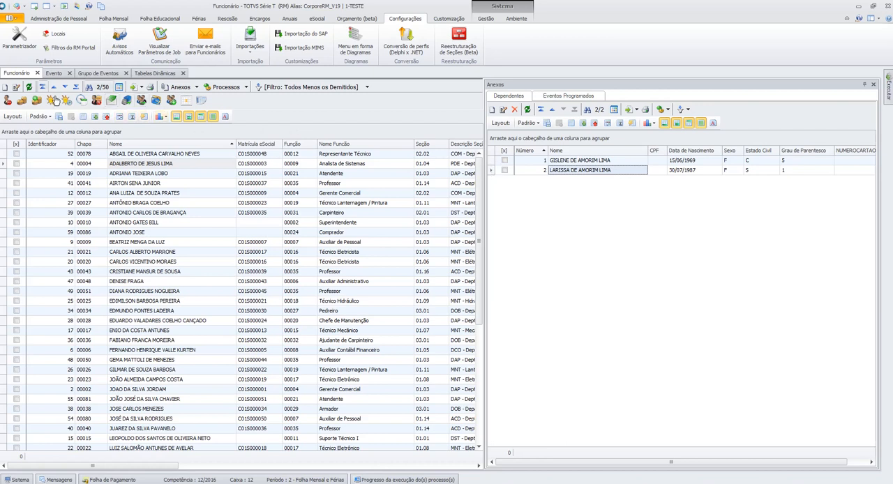
left_click(674, 172)
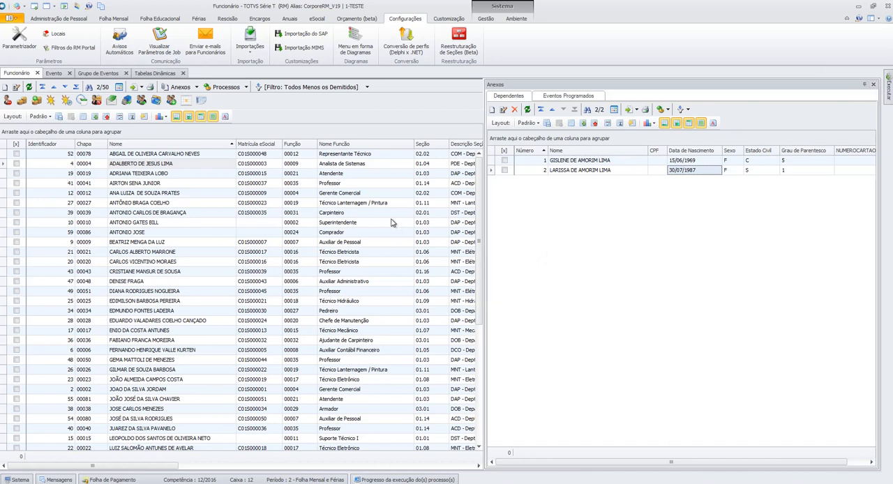
left_click(278, 184)
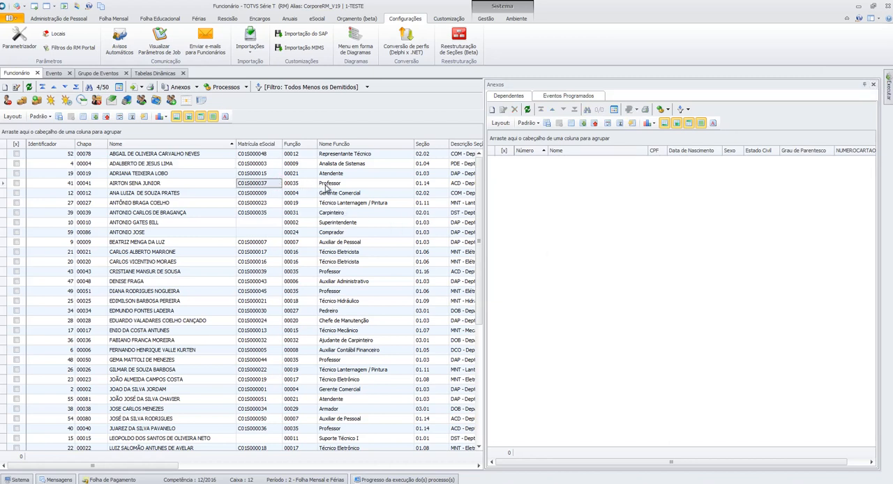